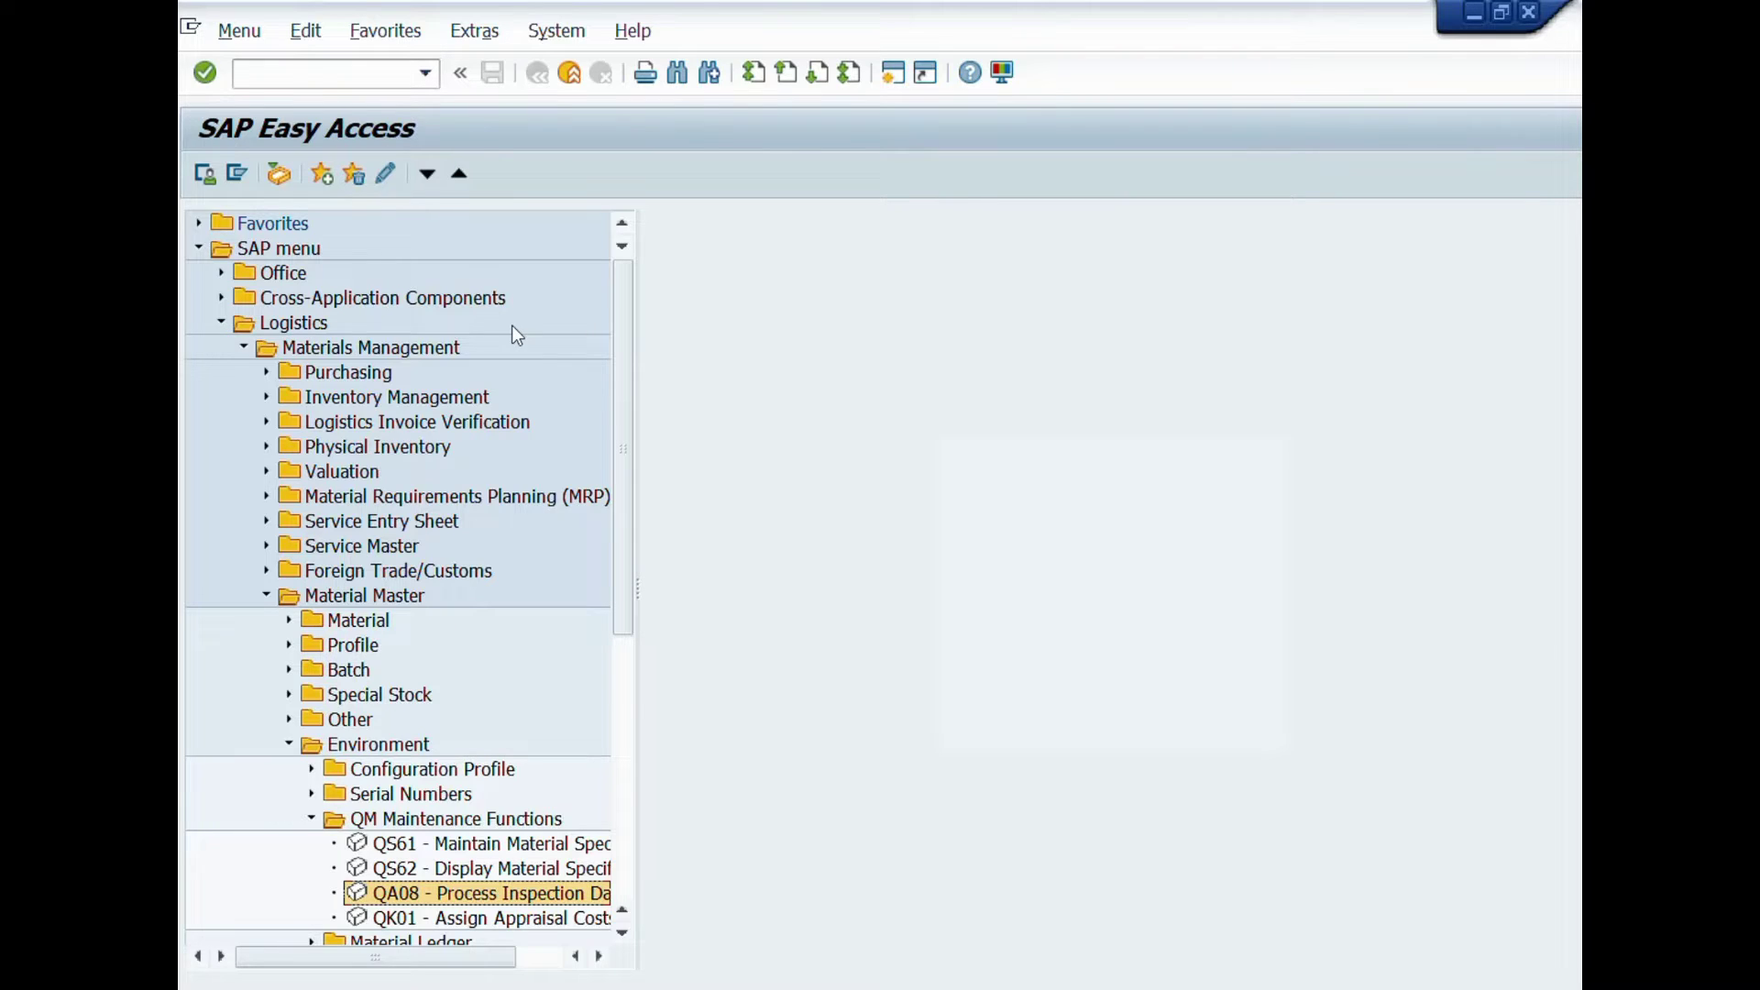
# Step: Trace the SAP menu path Logistics > Materials Management > Material Master > Environment > QM Maintenance Functions to QA08
pyautogui.click(317, 323)
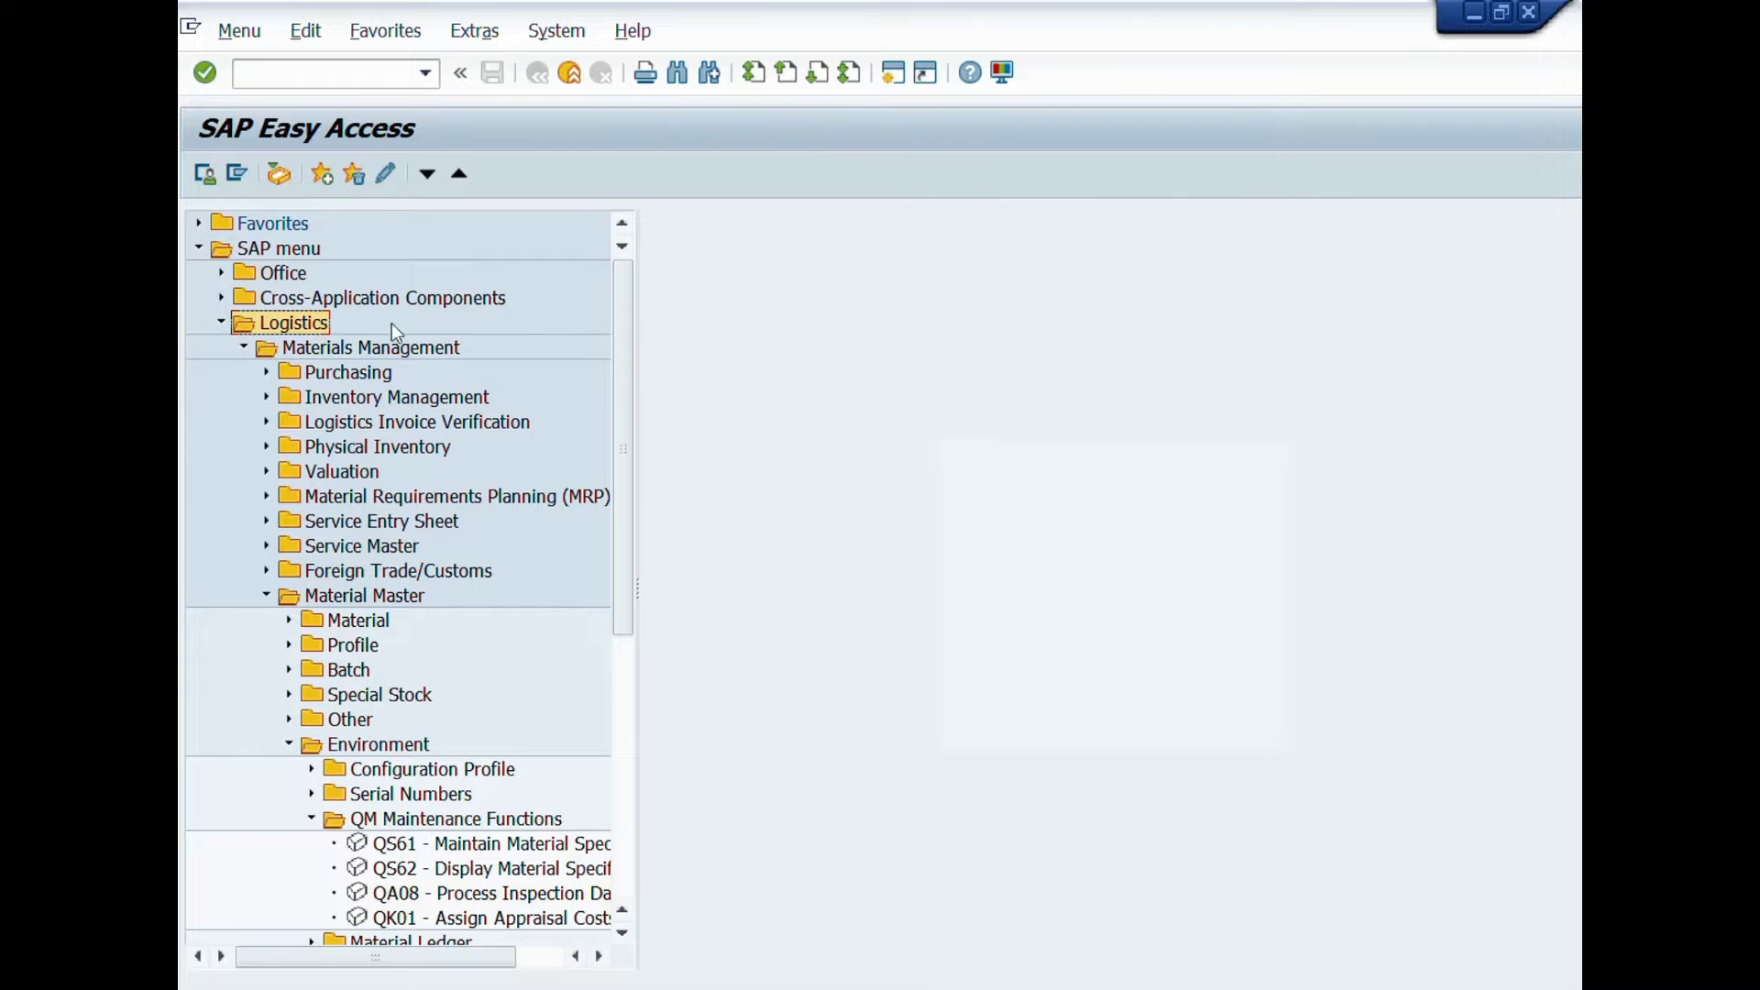
pyautogui.click(425, 349)
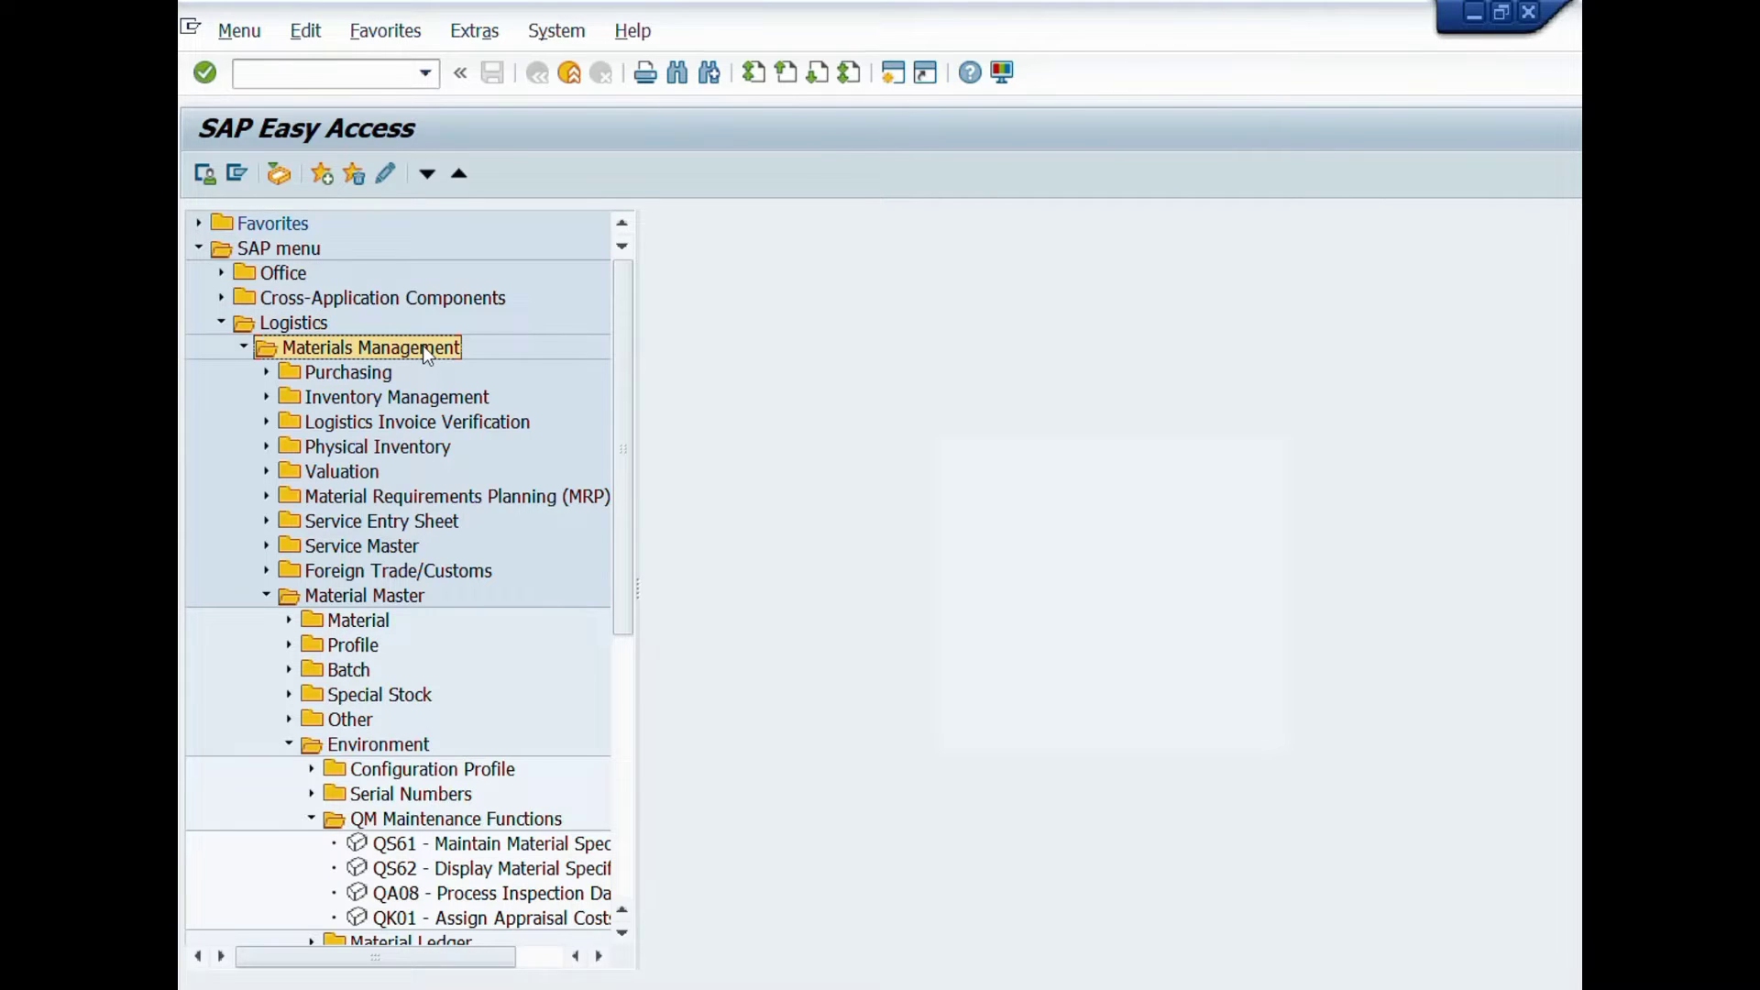
pyautogui.click(405, 594)
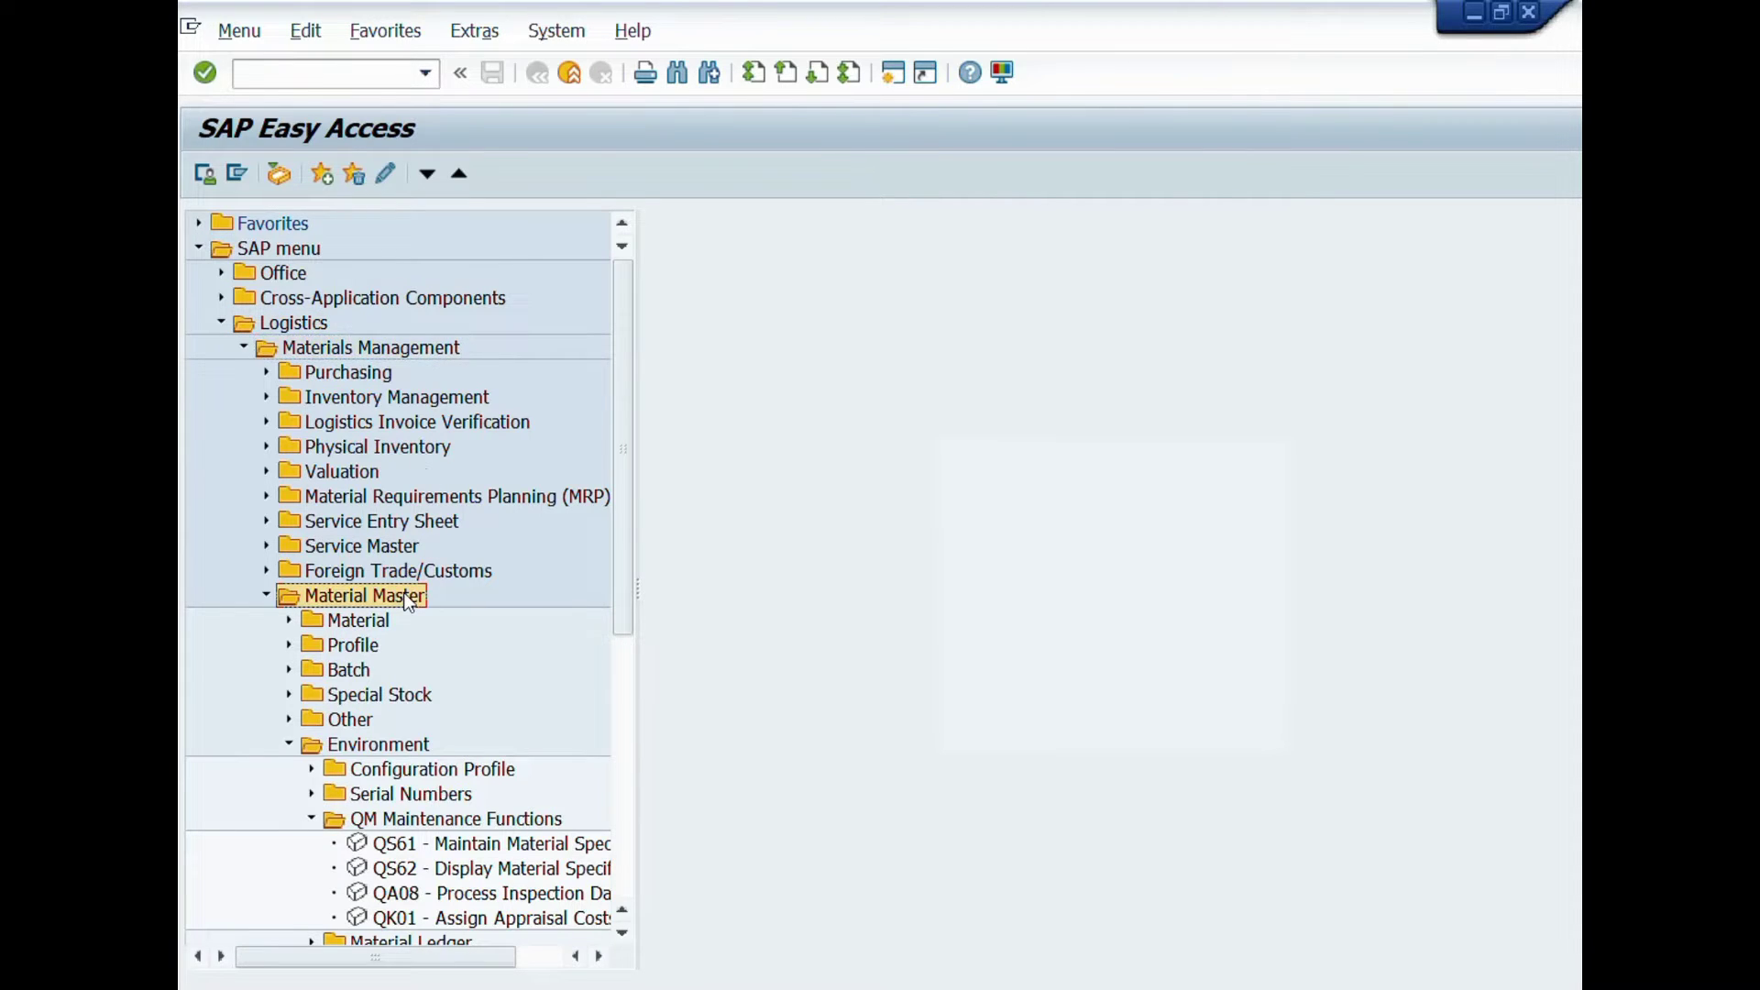
pyautogui.click(423, 748)
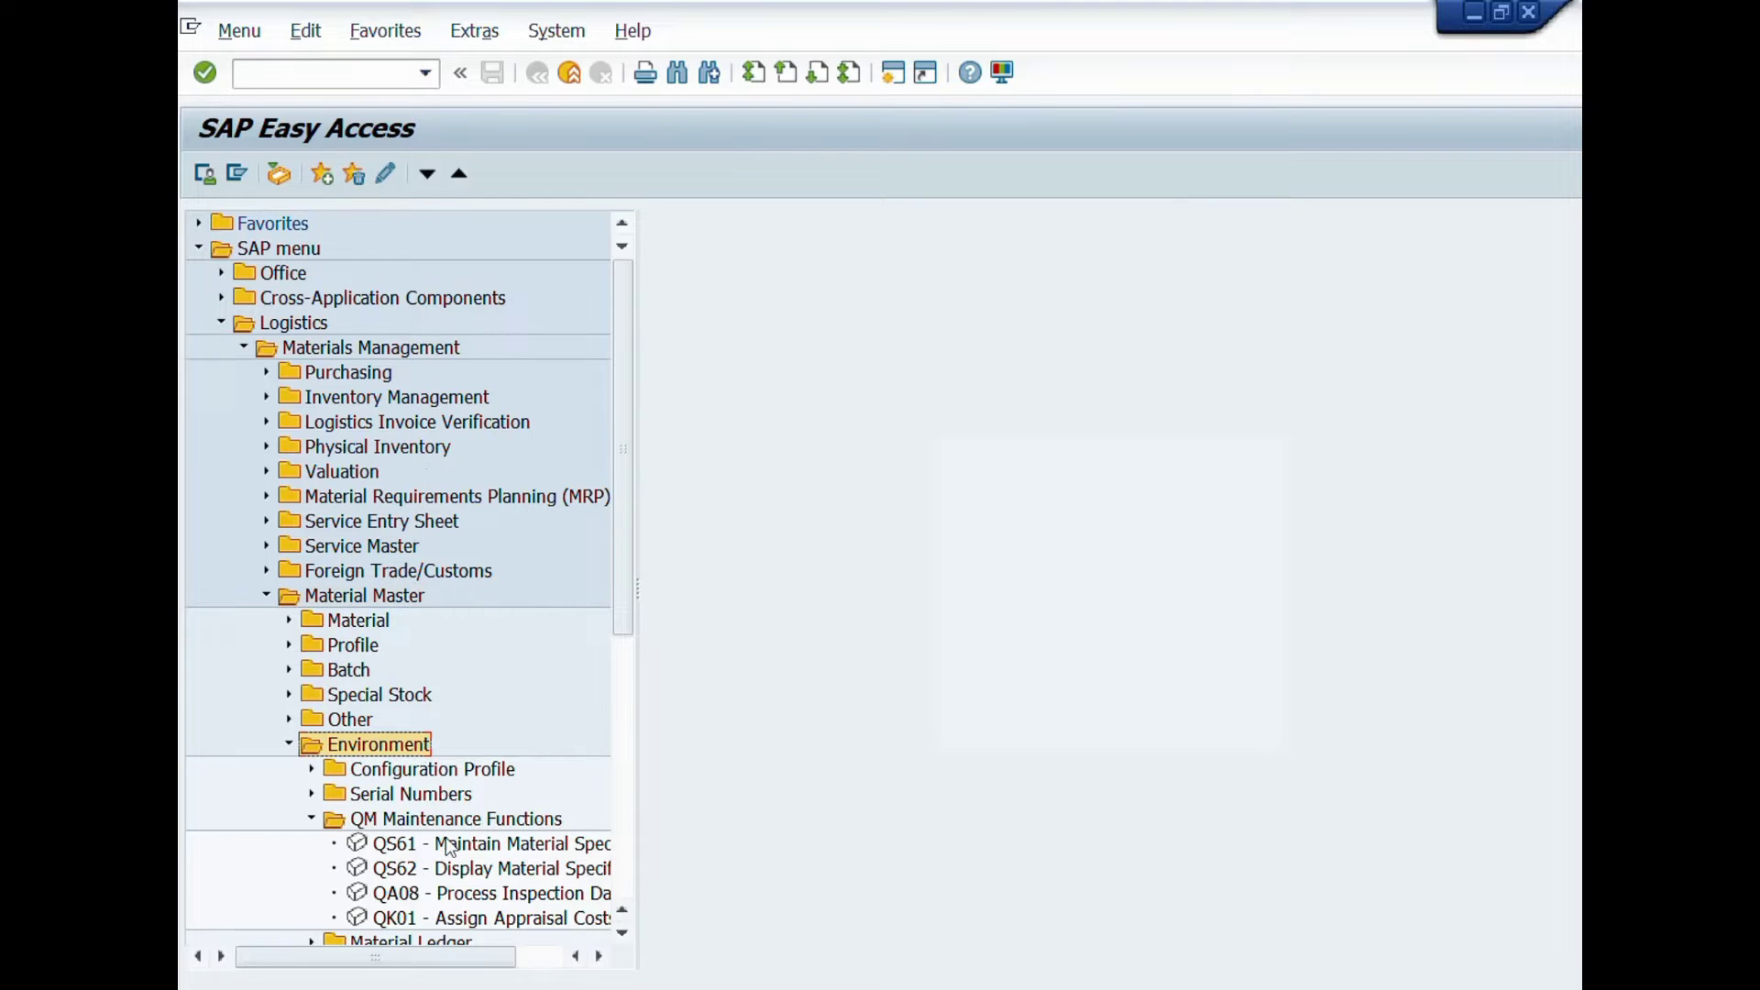
pyautogui.click(514, 819)
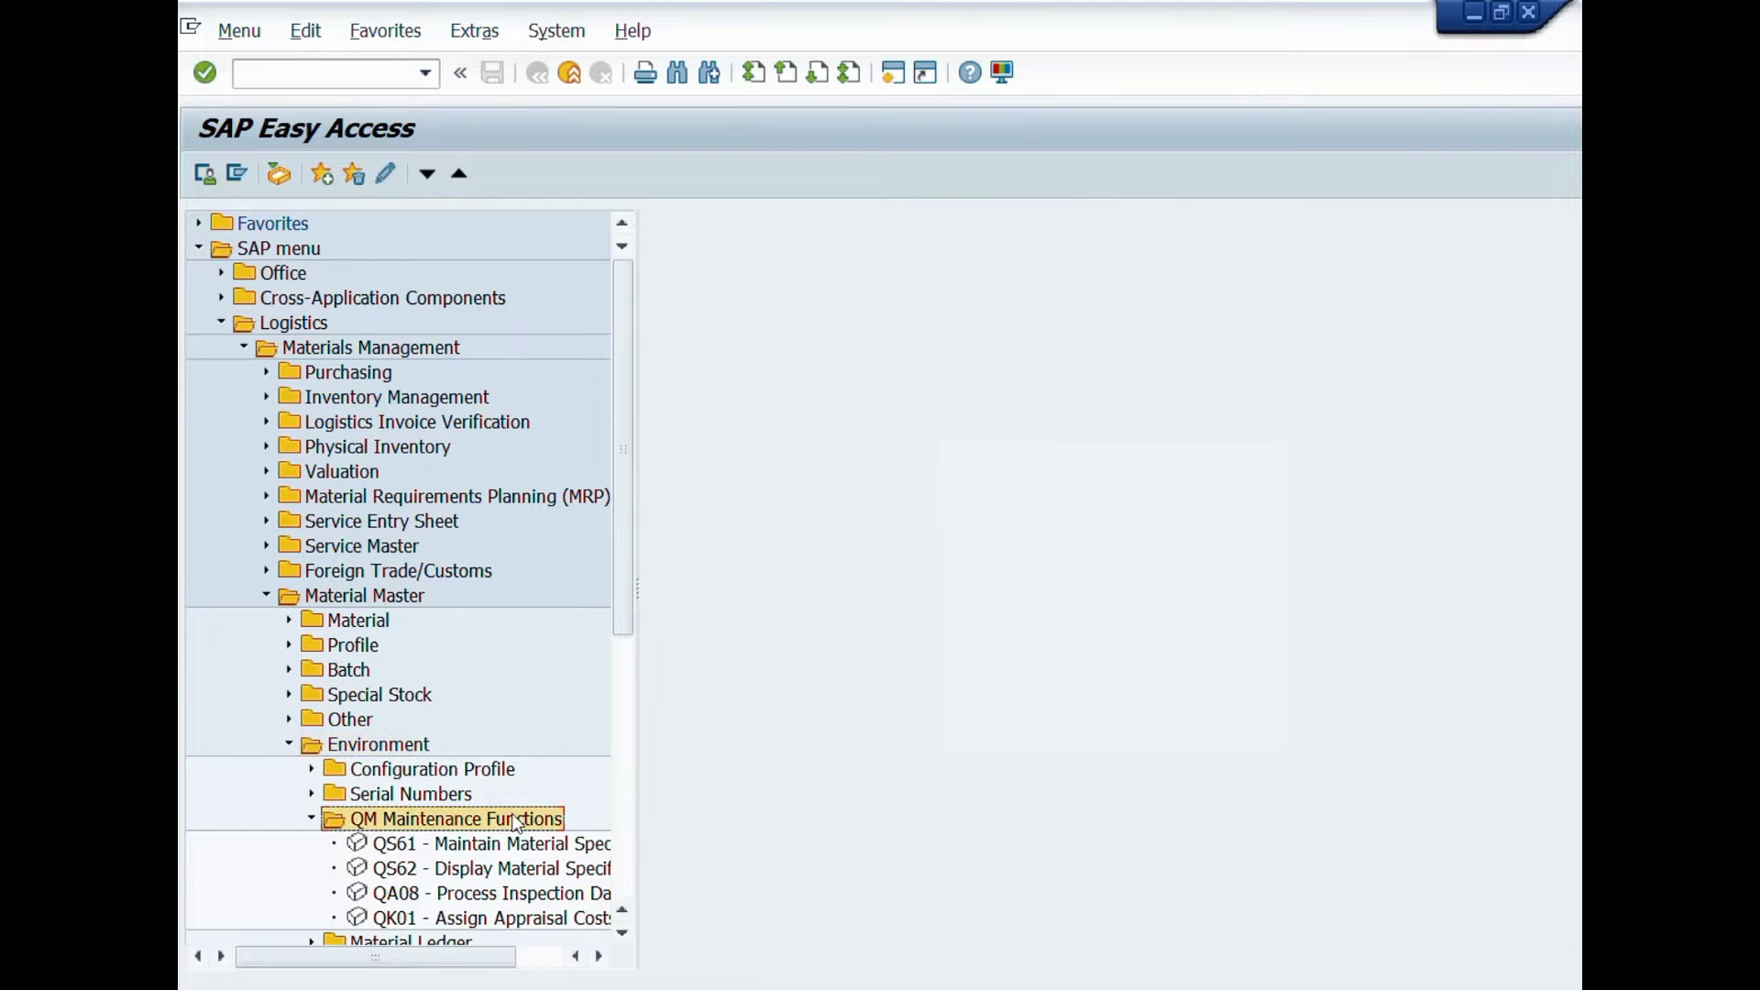
pyautogui.click(443, 892)
# Step: Run transaction qa08 from the command field
pyautogui.click(307, 77)
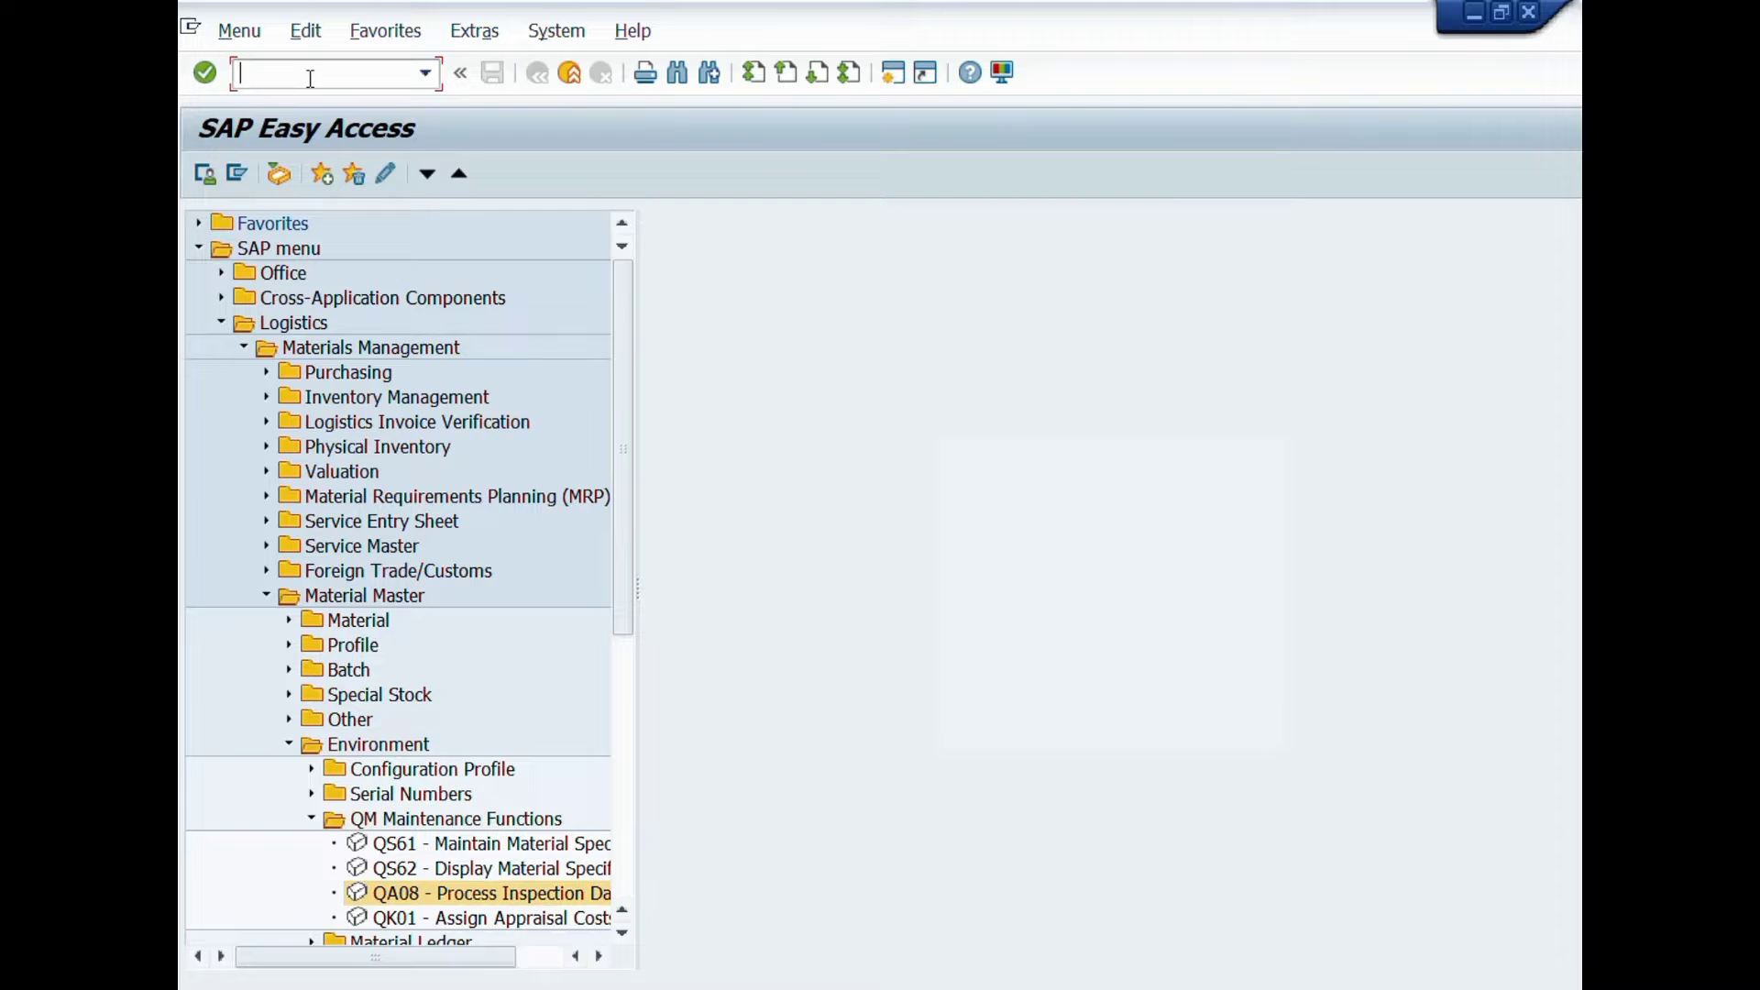
pyautogui.write('qa08')
pyautogui.click(204, 75)
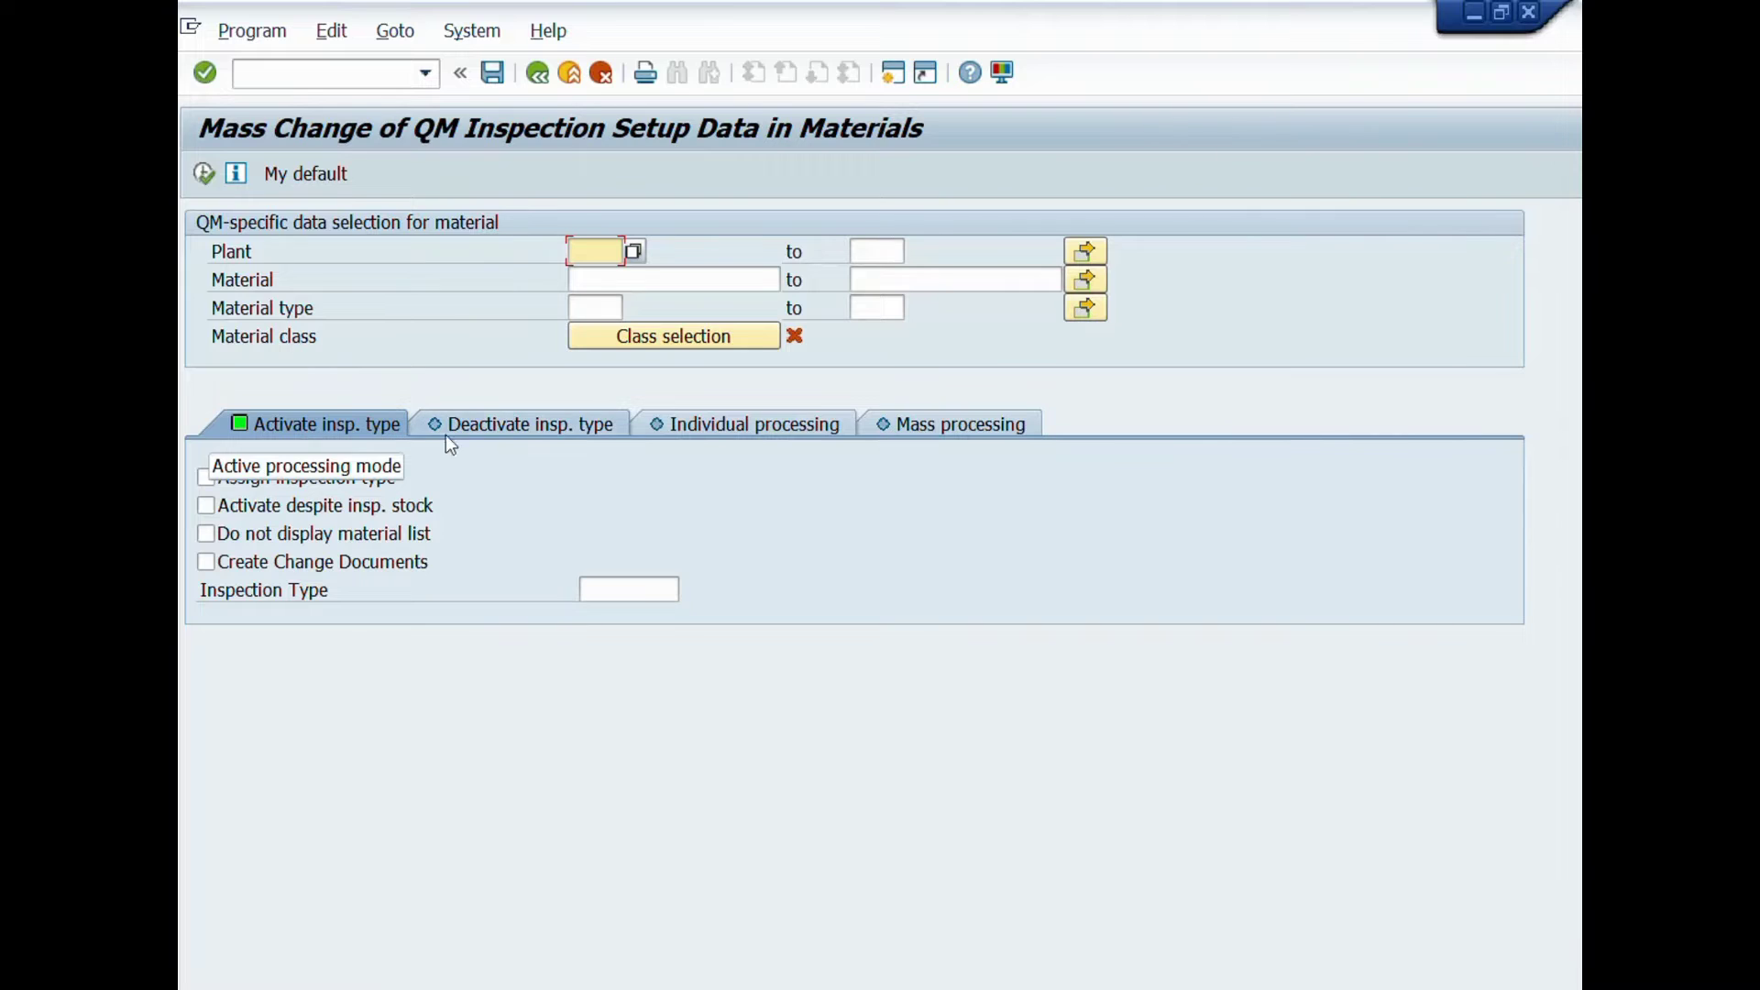
pyautogui.click(525, 427)
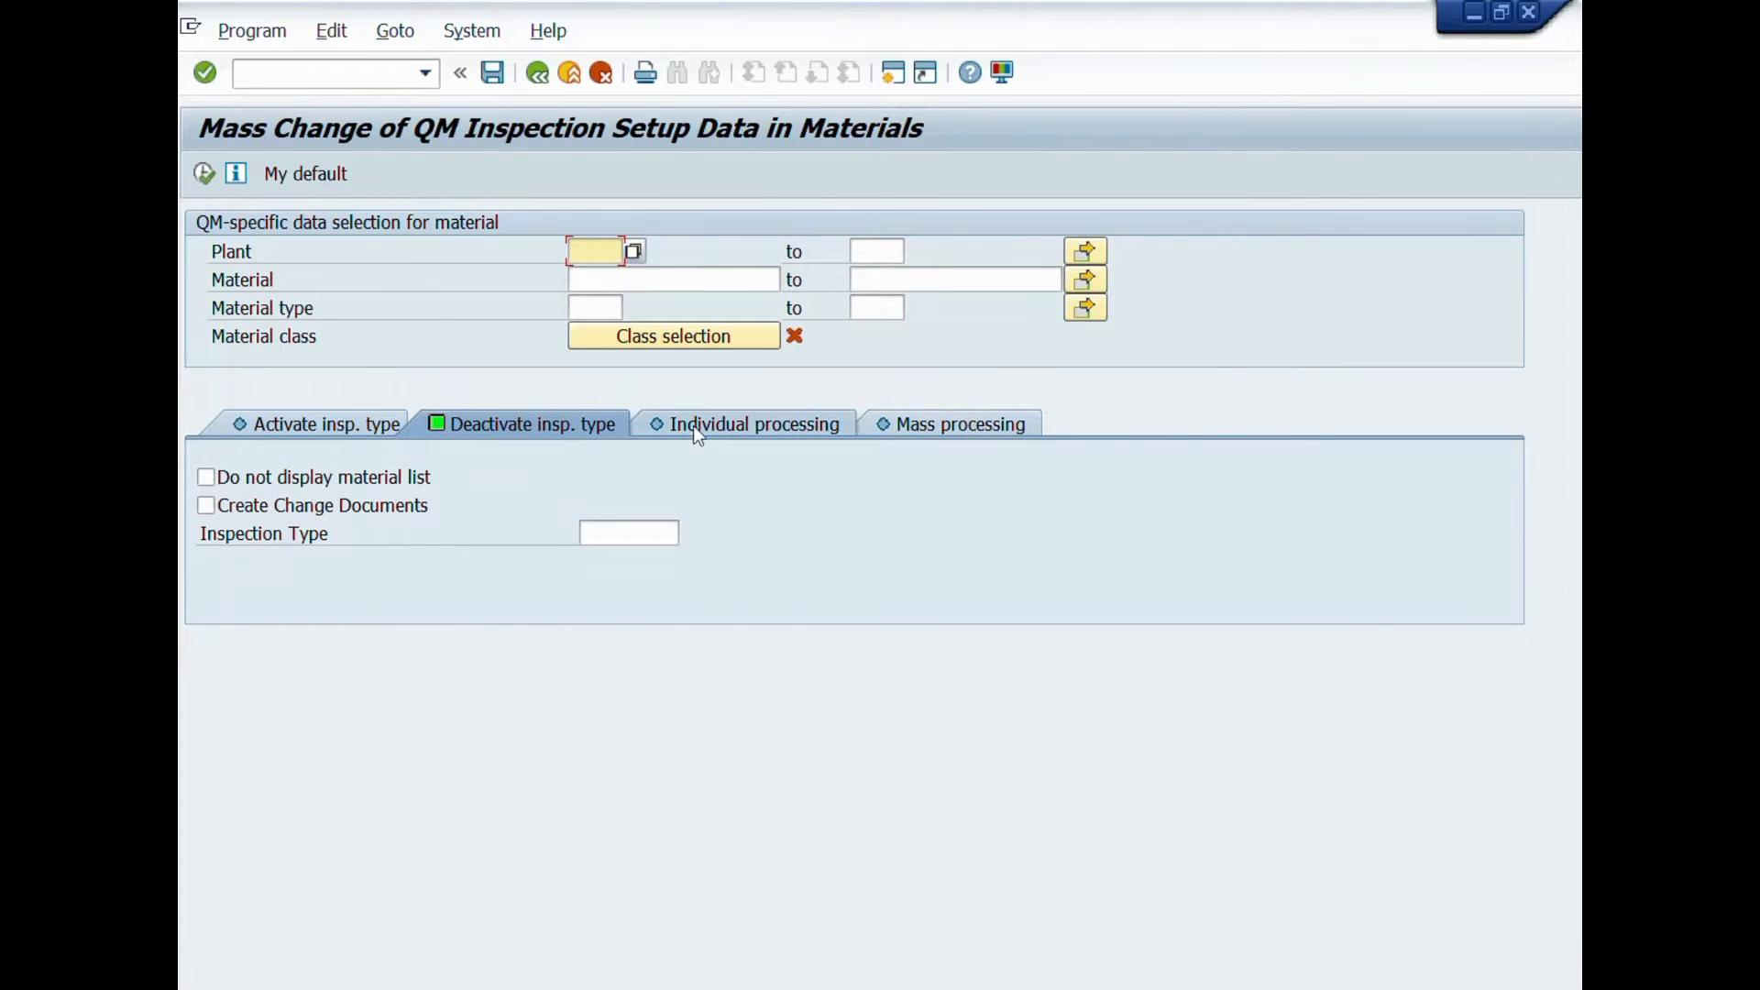
pyautogui.click(780, 426)
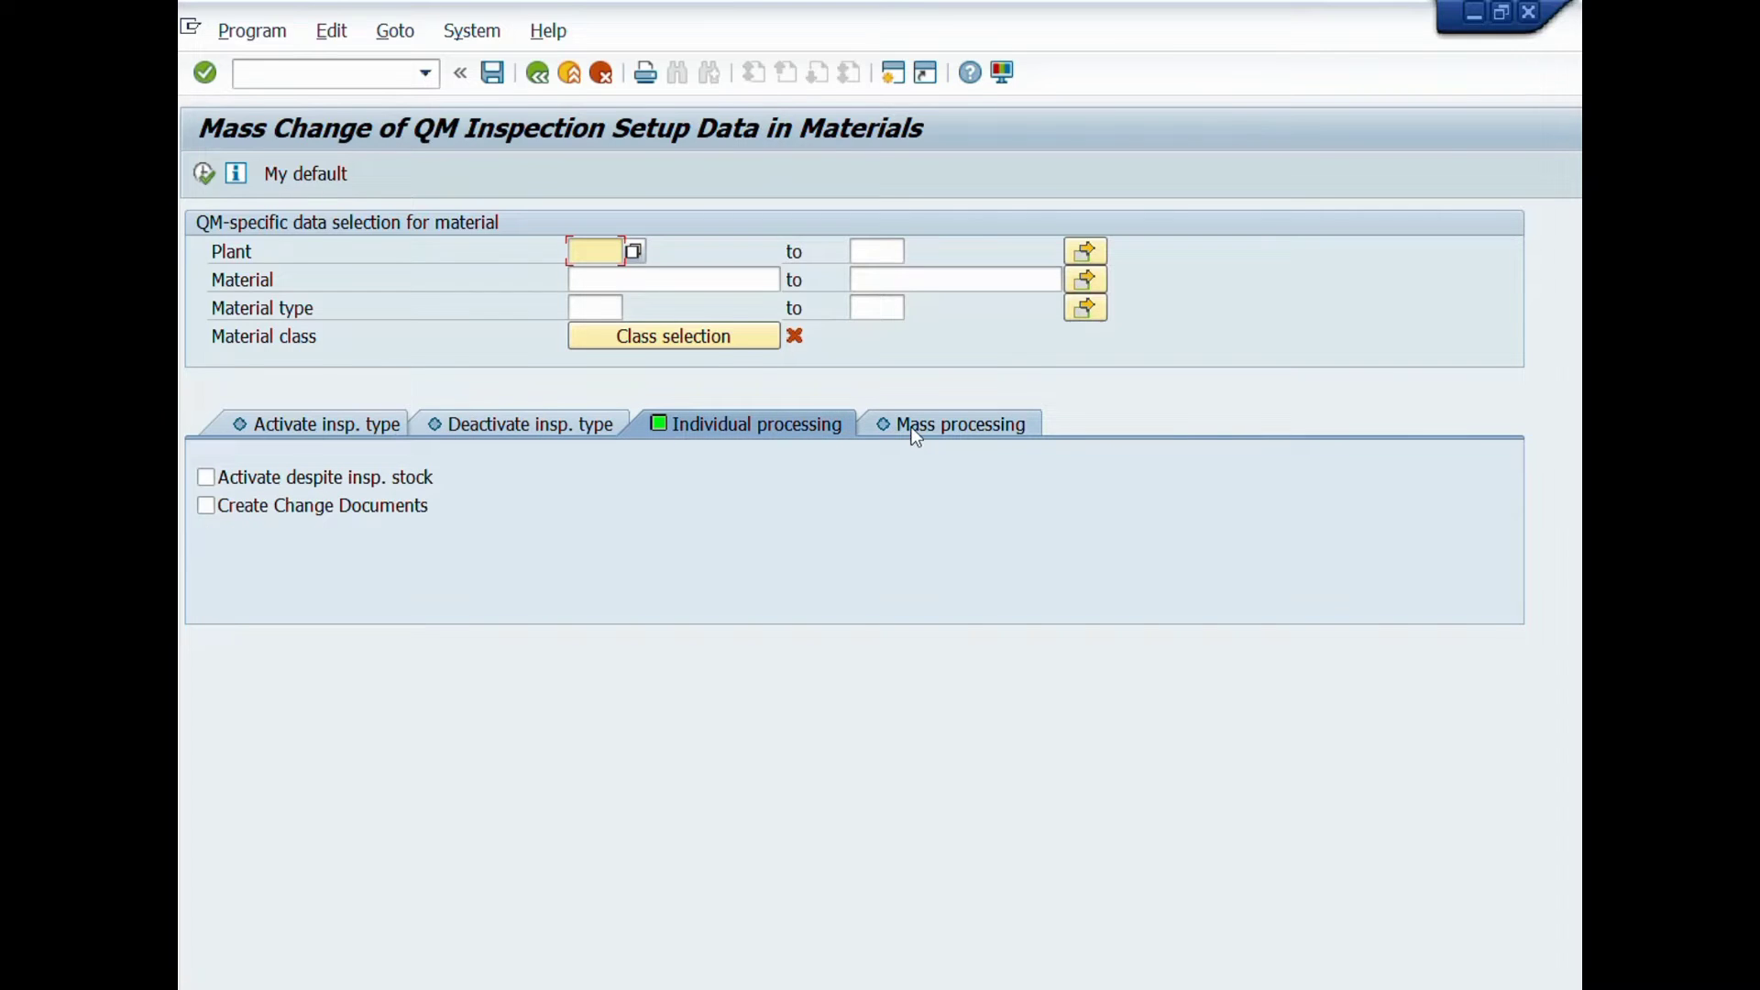
pyautogui.click(965, 427)
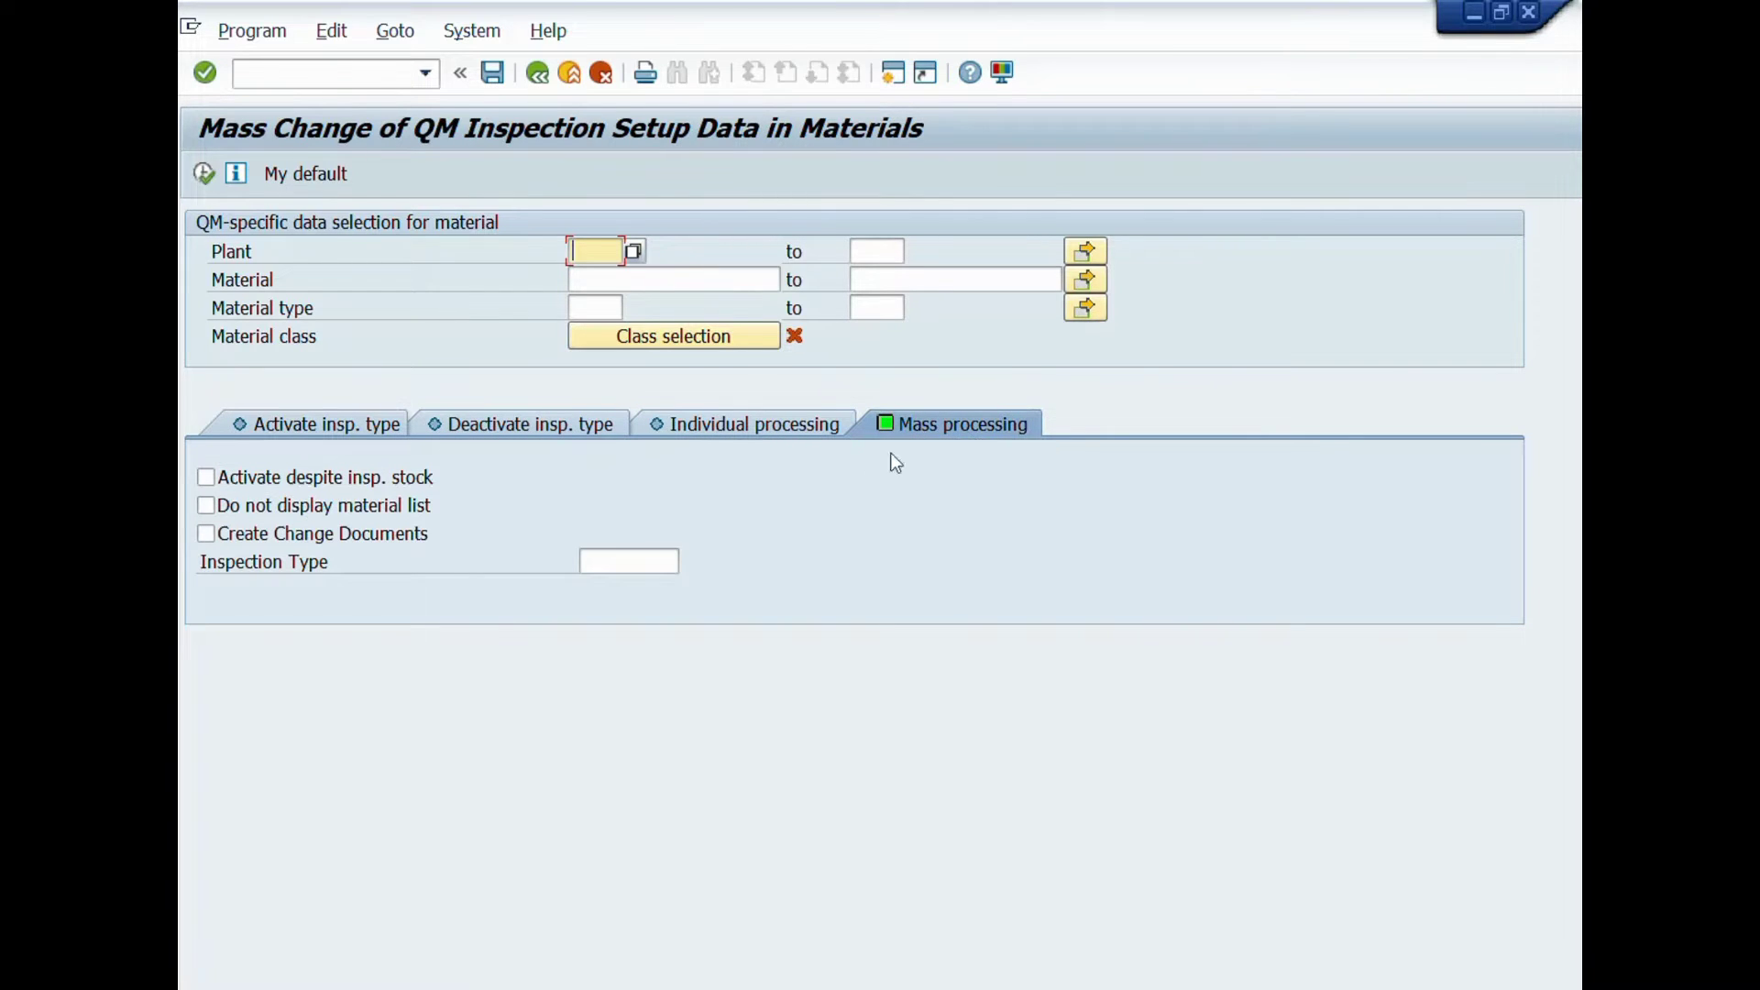
pyautogui.click(317, 425)
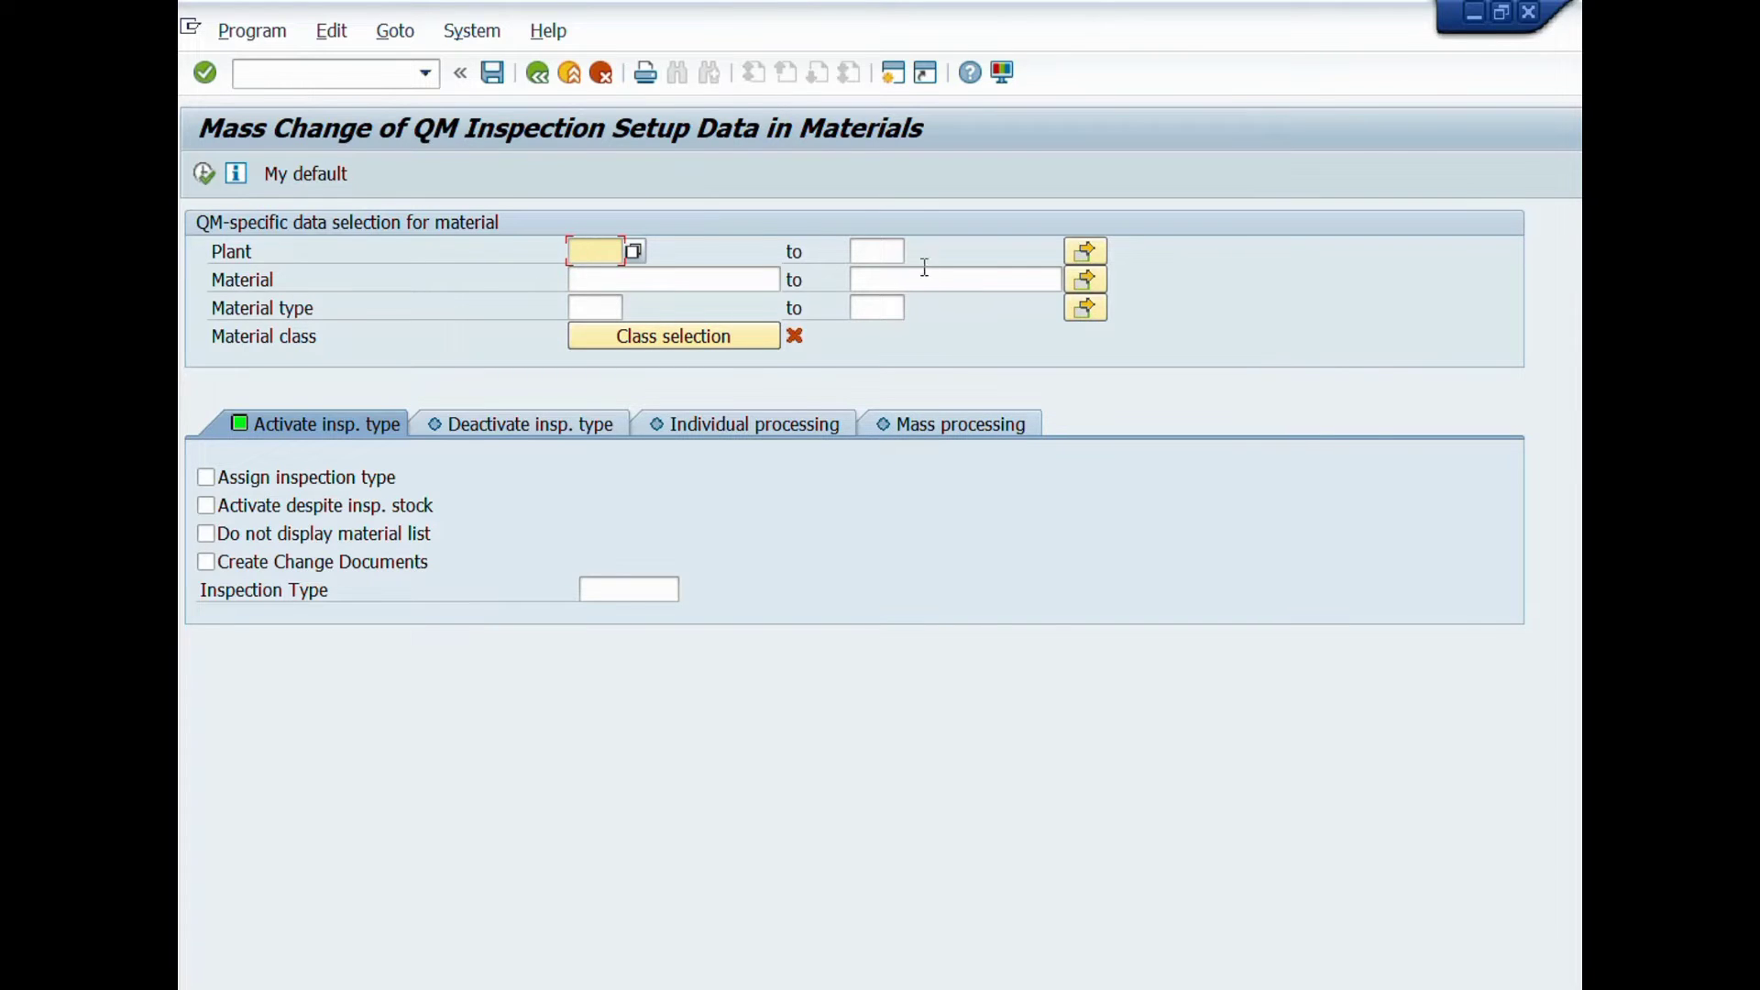
pyautogui.click(1085, 253)
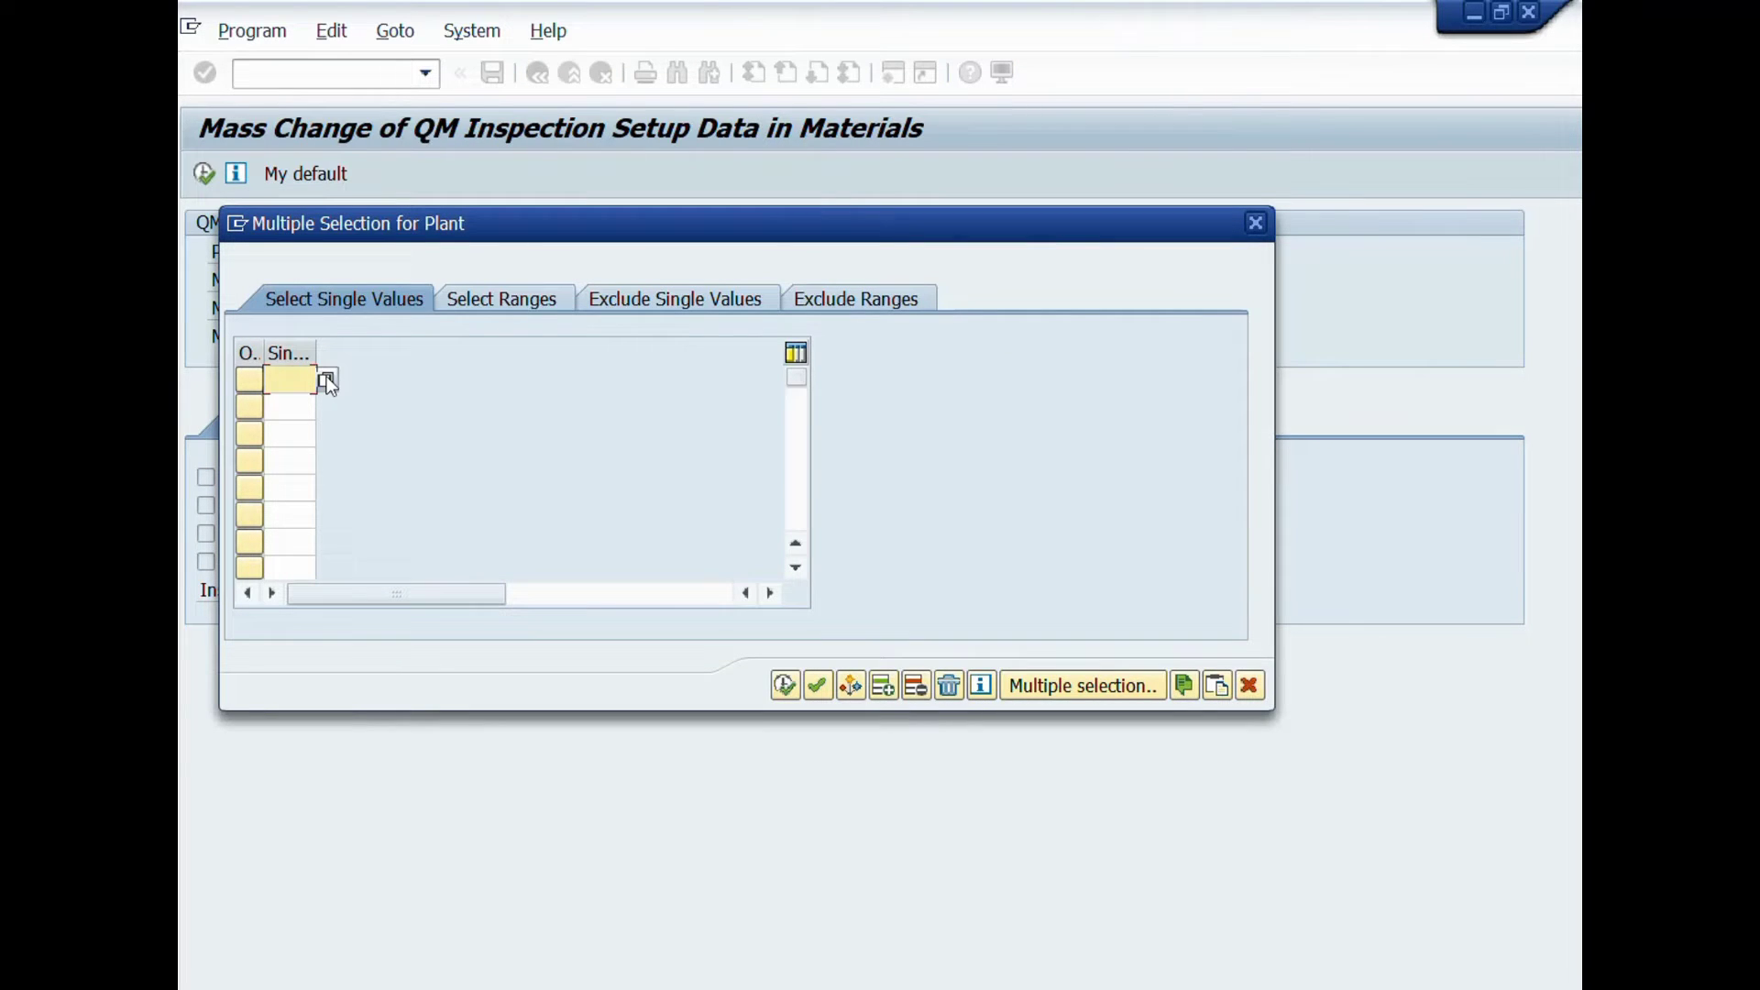
pyautogui.write('1000')
pyautogui.press('Down')
pyautogui.write('20')
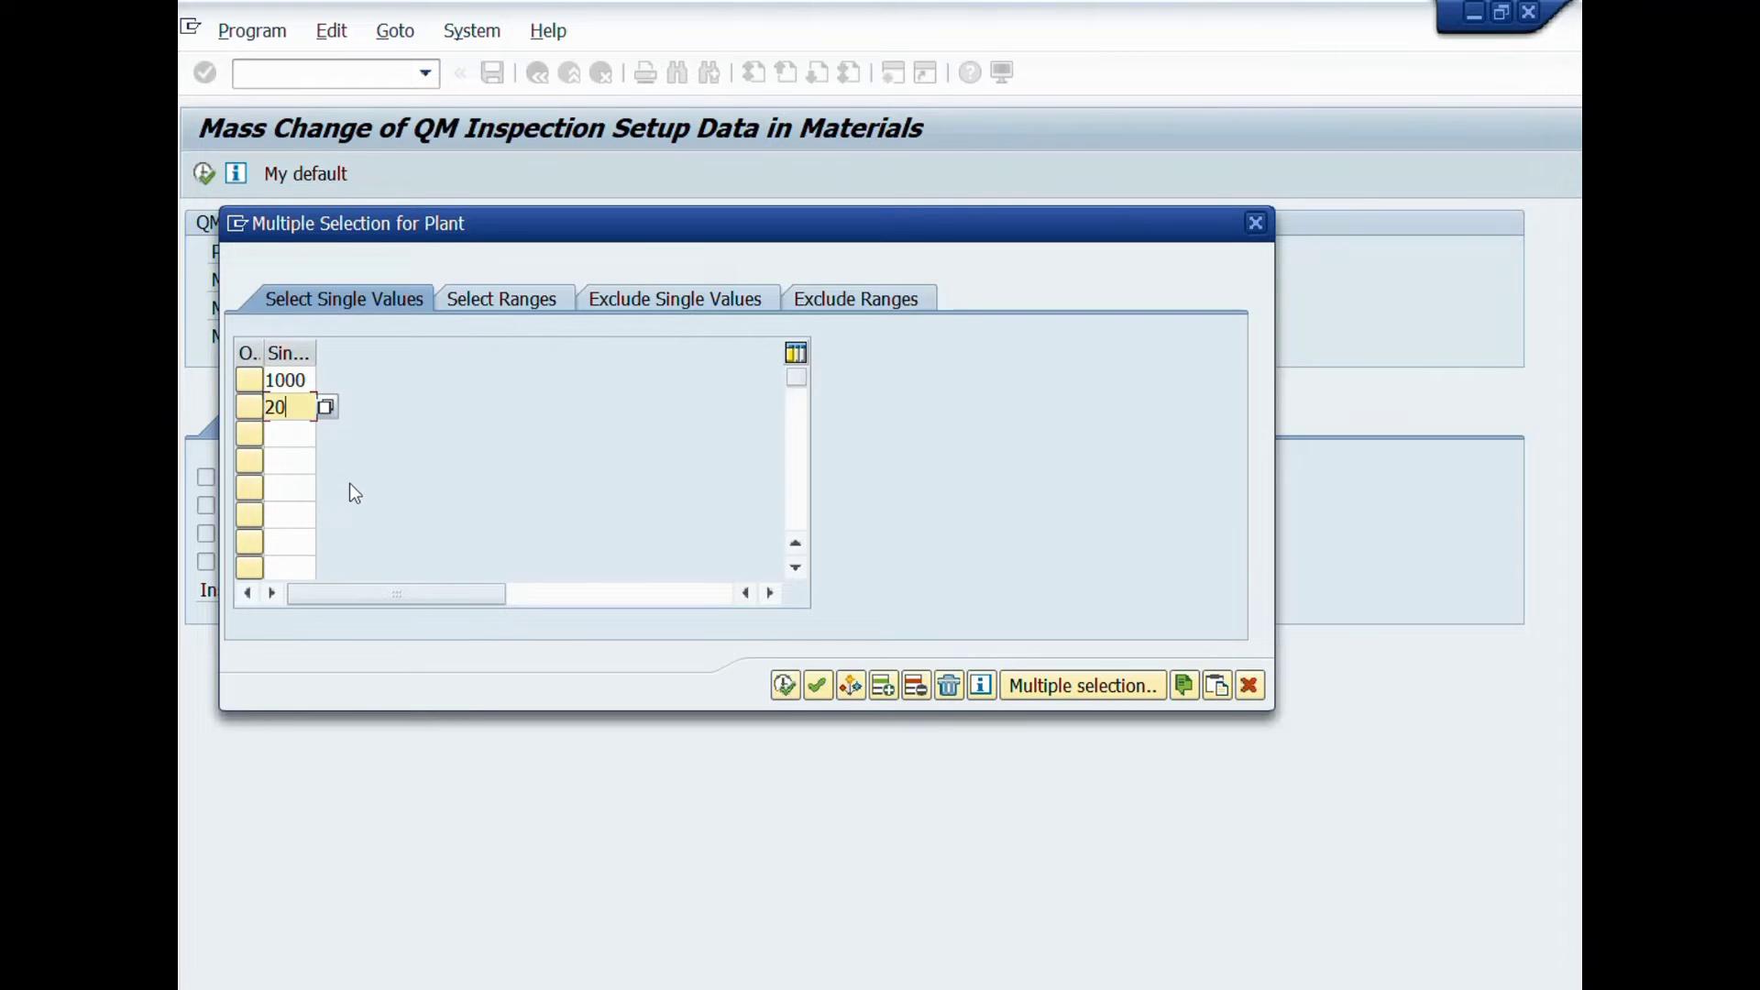
pyautogui.write('00')
pyautogui.press('Down')
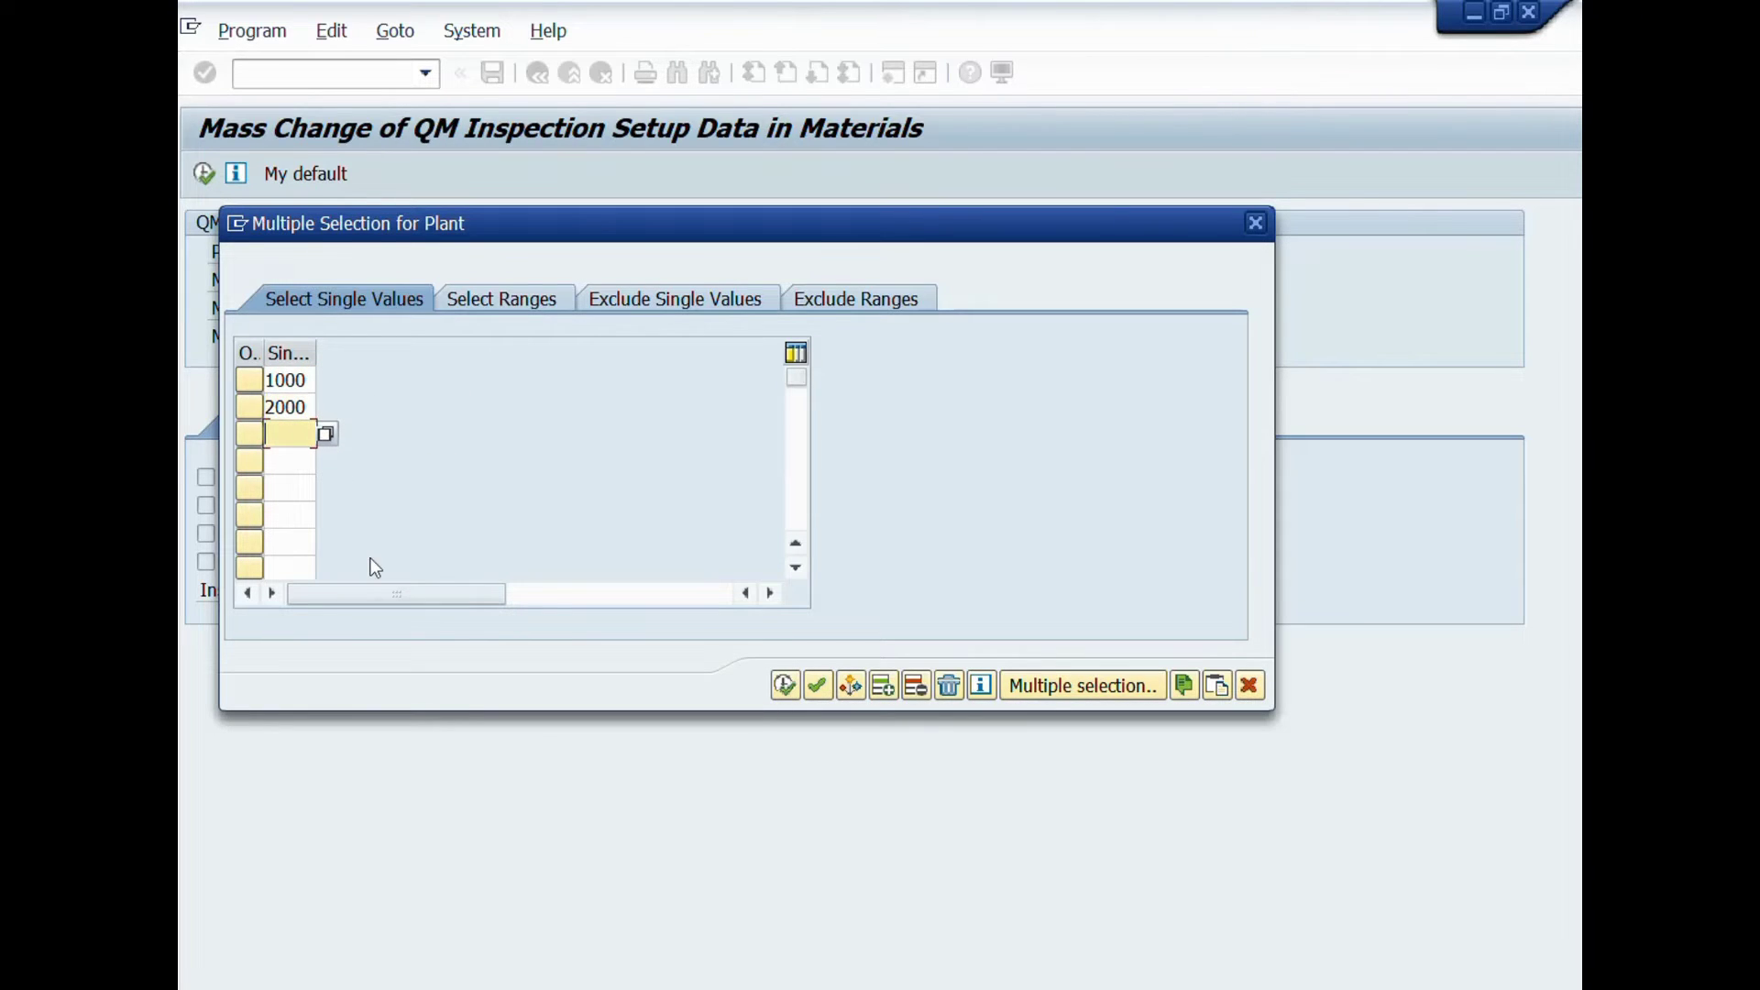
pyautogui.write('3000')
pyautogui.click(296, 531)
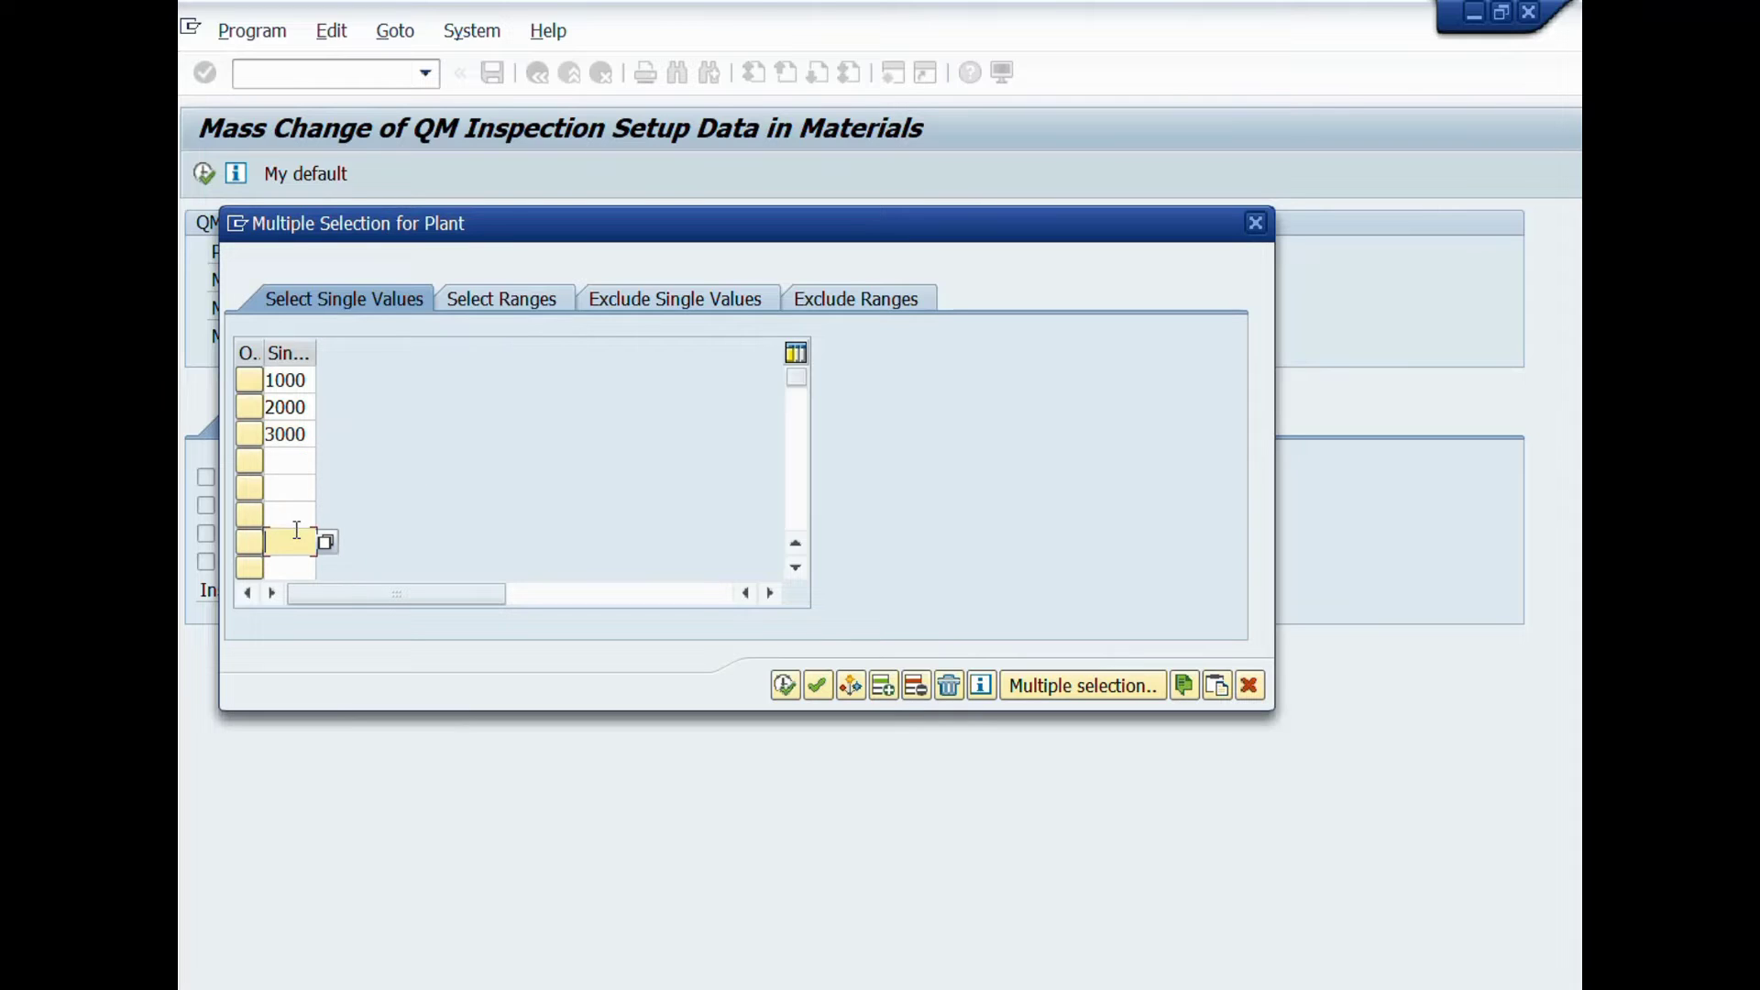
pyautogui.doubleClick(289, 435)
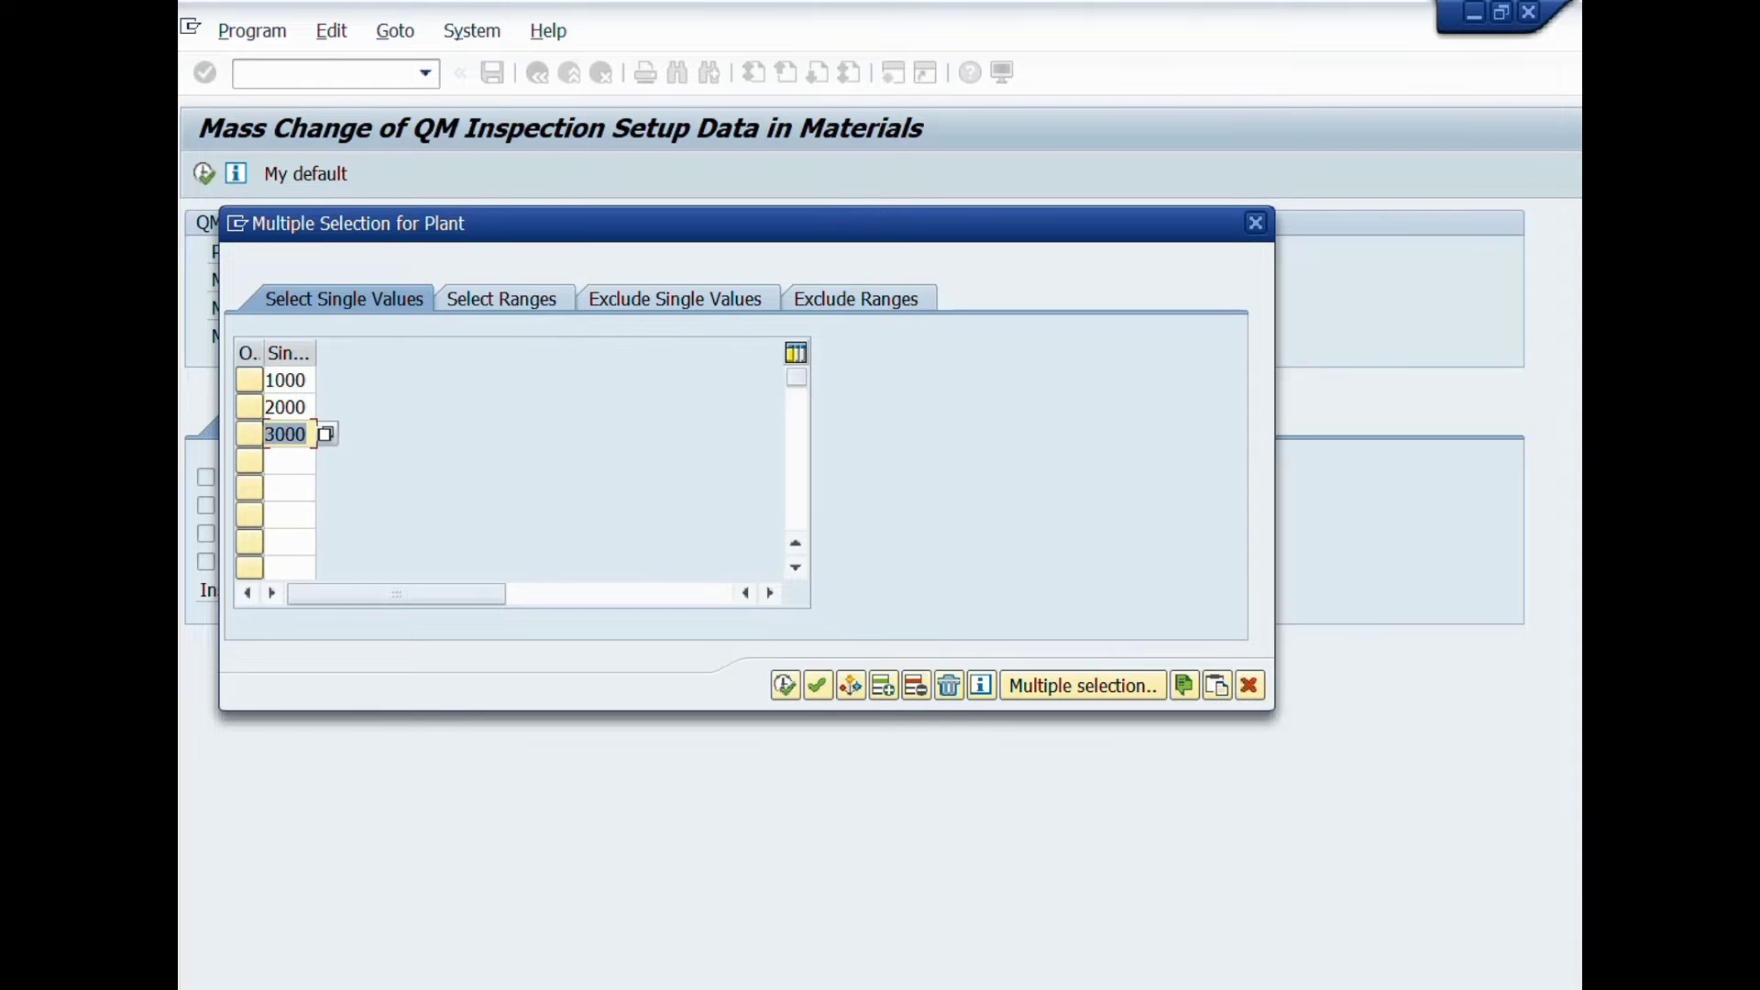
pyautogui.press('Delete')
pyautogui.doubleClick(301, 408)
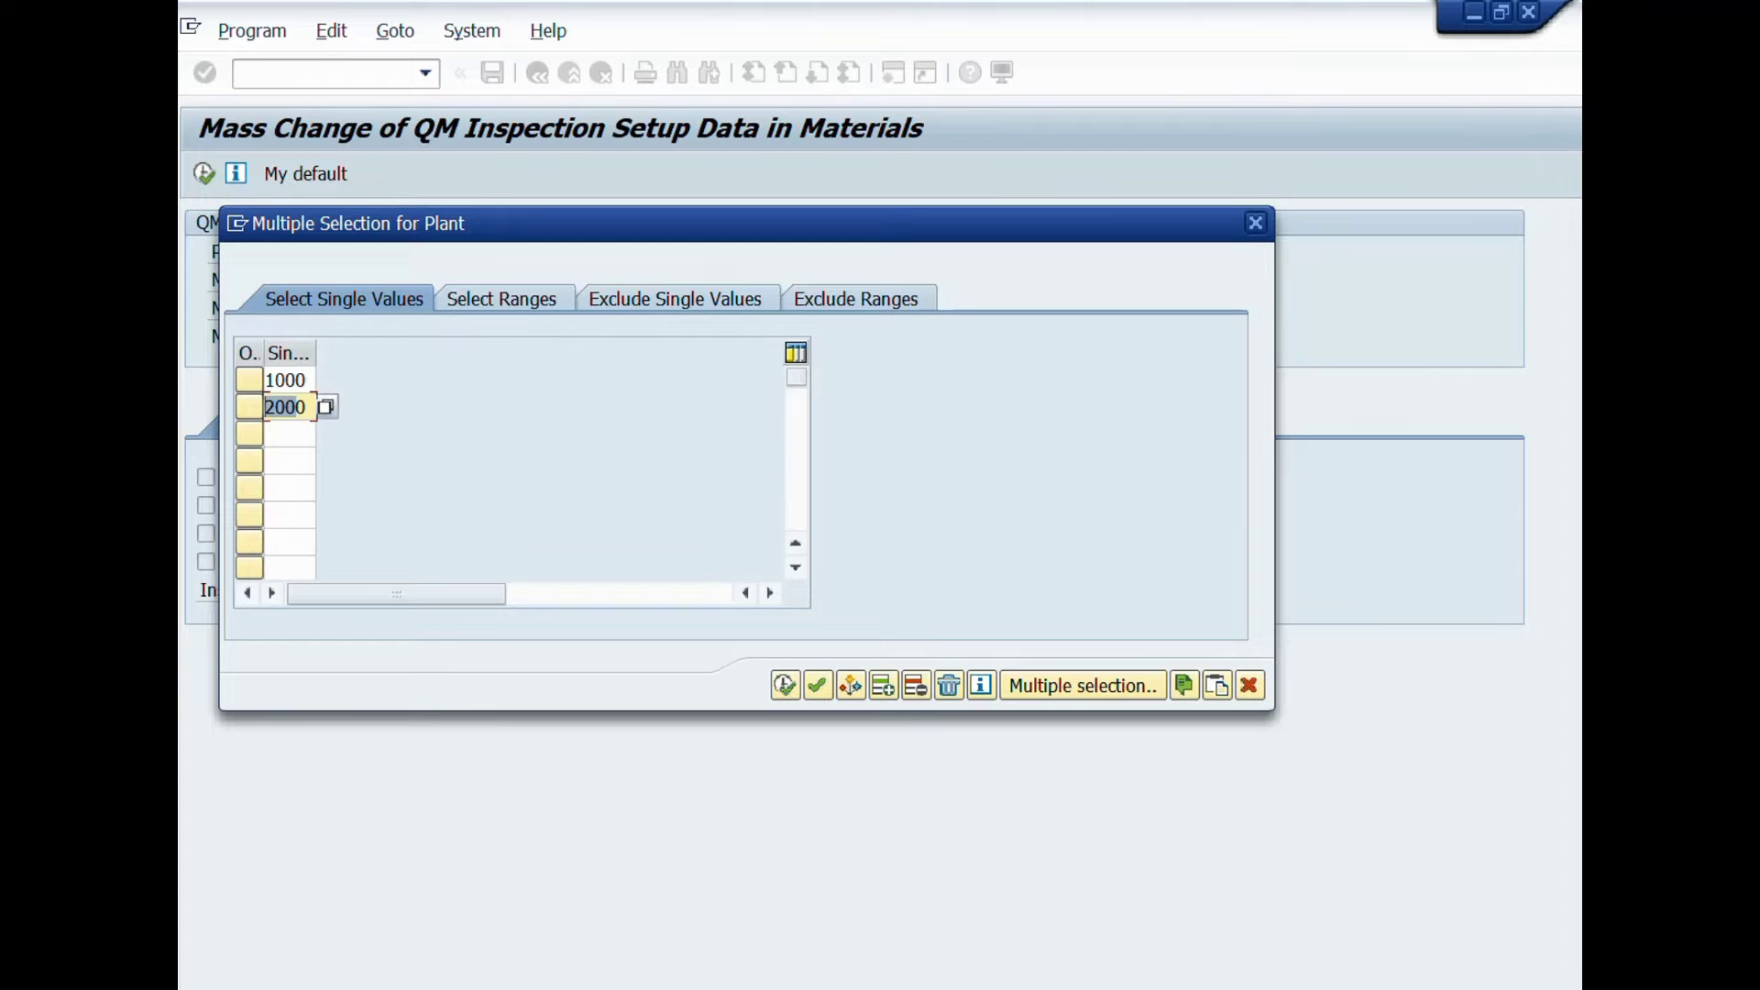
pyautogui.press('Delete')
pyautogui.doubleClick(309, 383)
pyautogui.press('Delete')
pyautogui.click(263, 407)
pyautogui.click(546, 290)
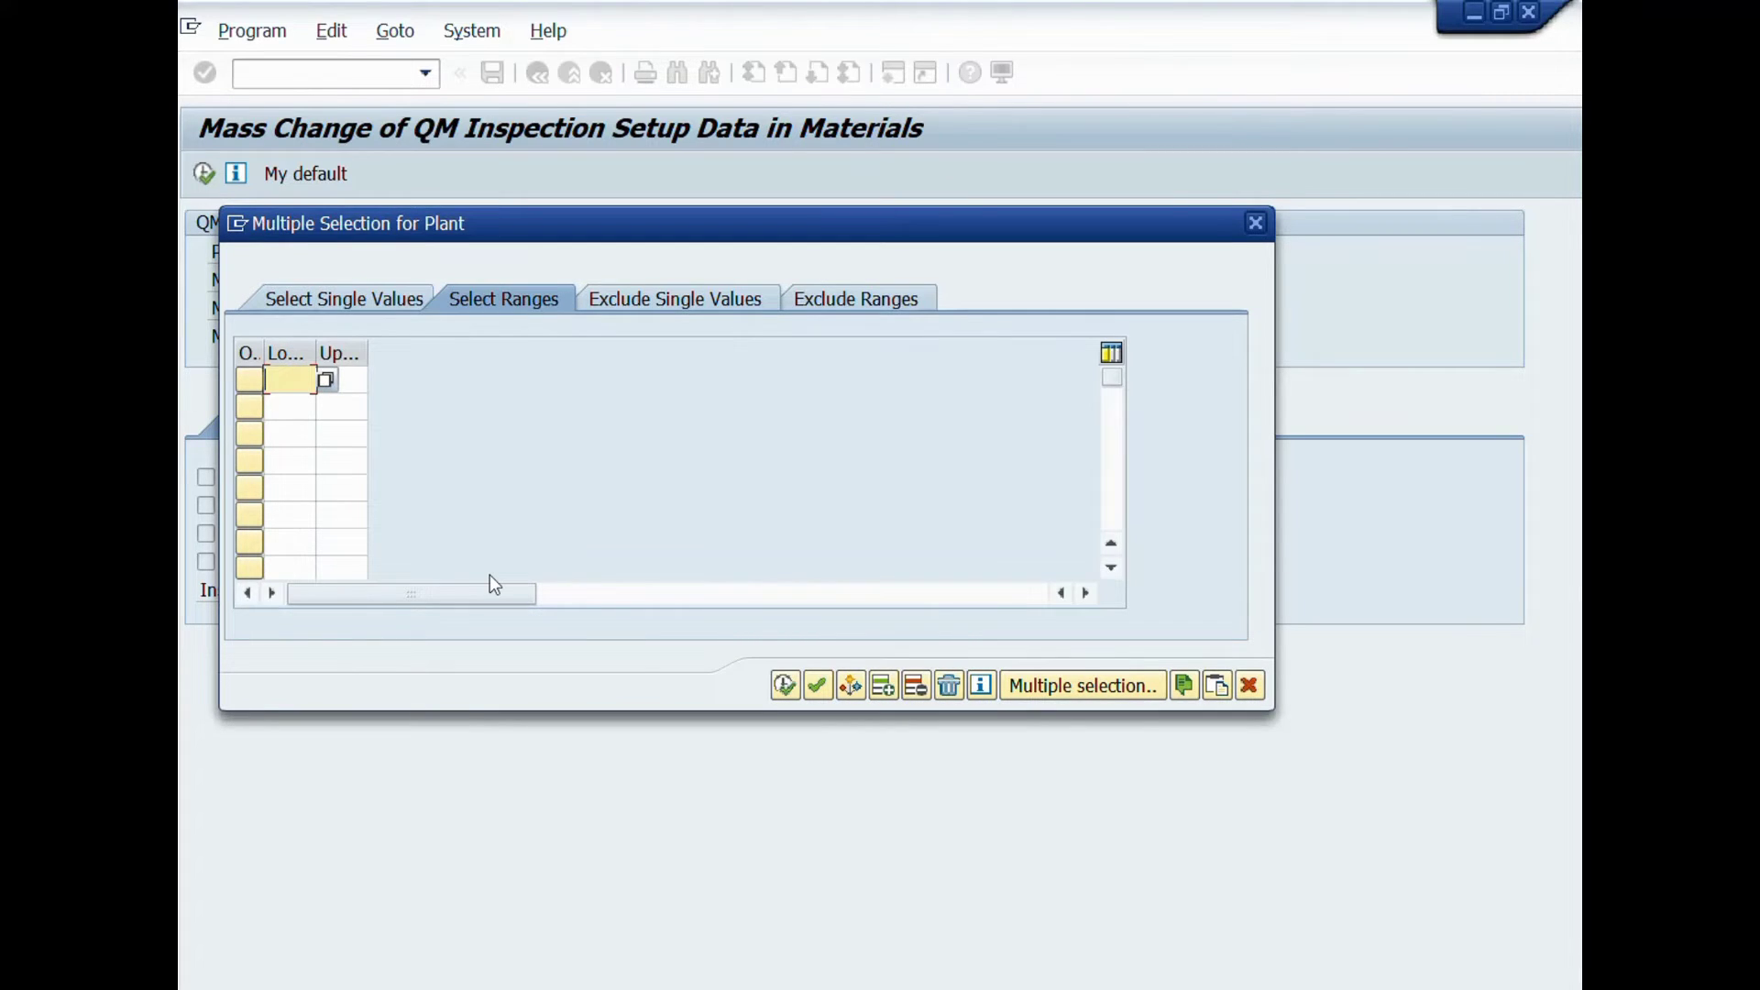
pyautogui.write('1000')
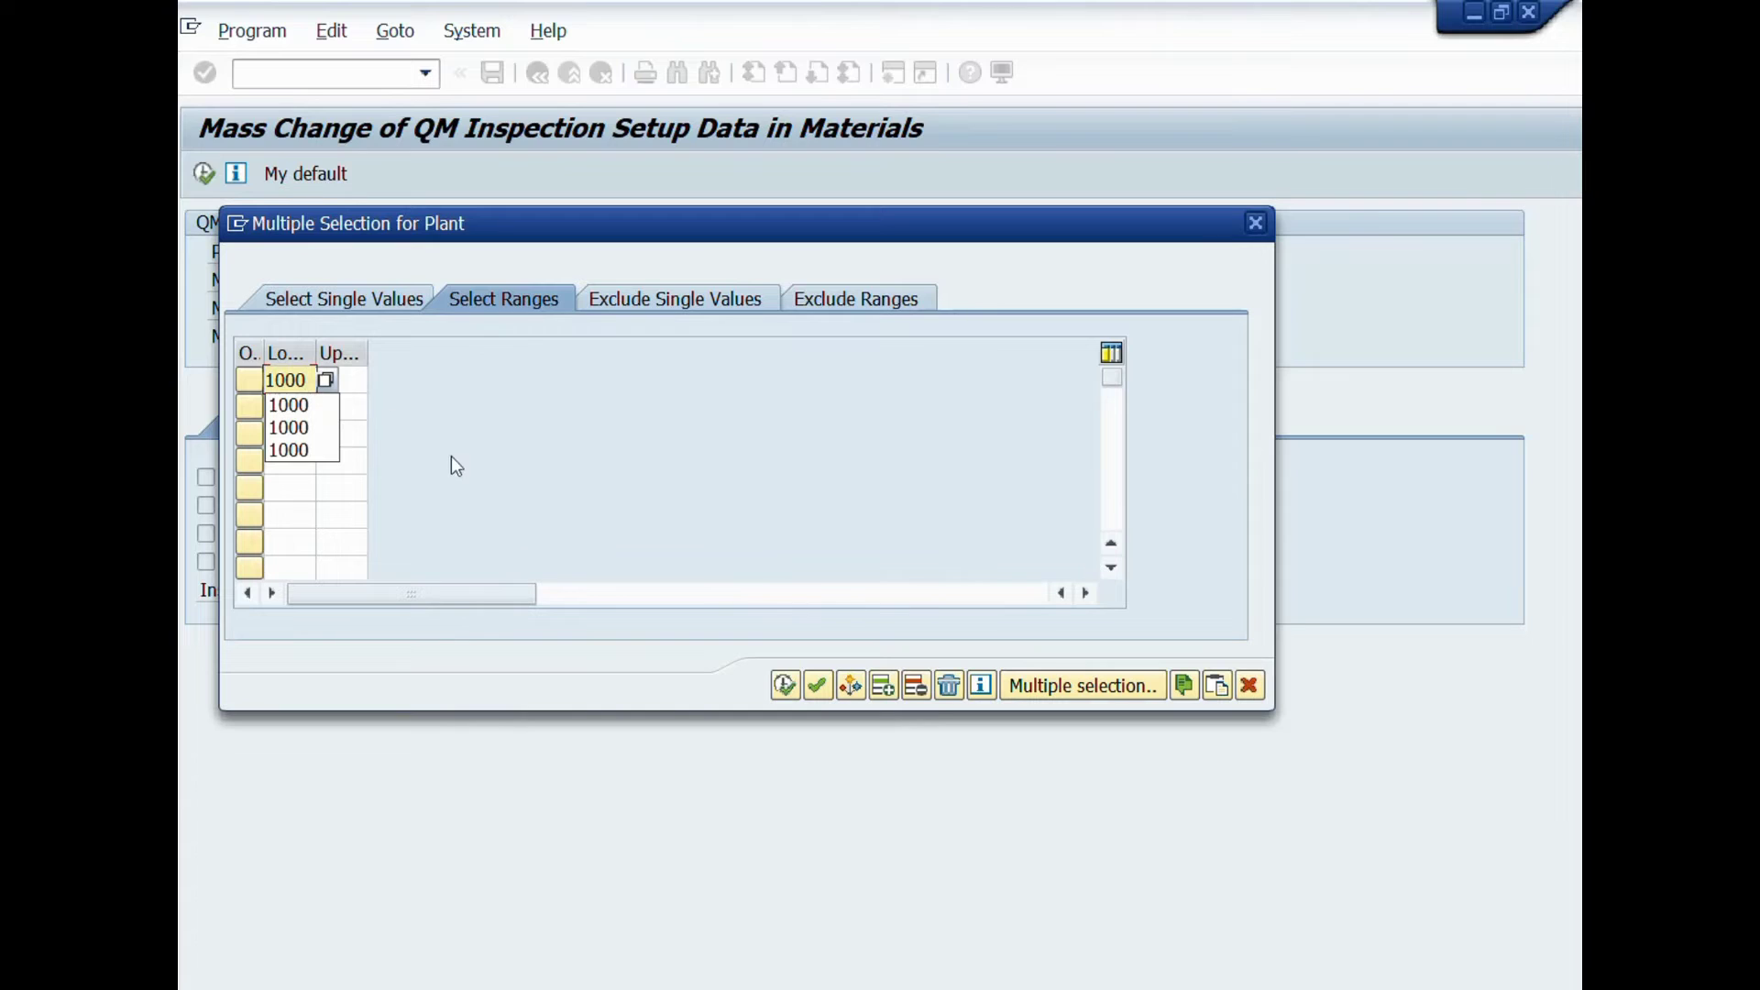
pyautogui.click(352, 379)
pyautogui.write('3000')
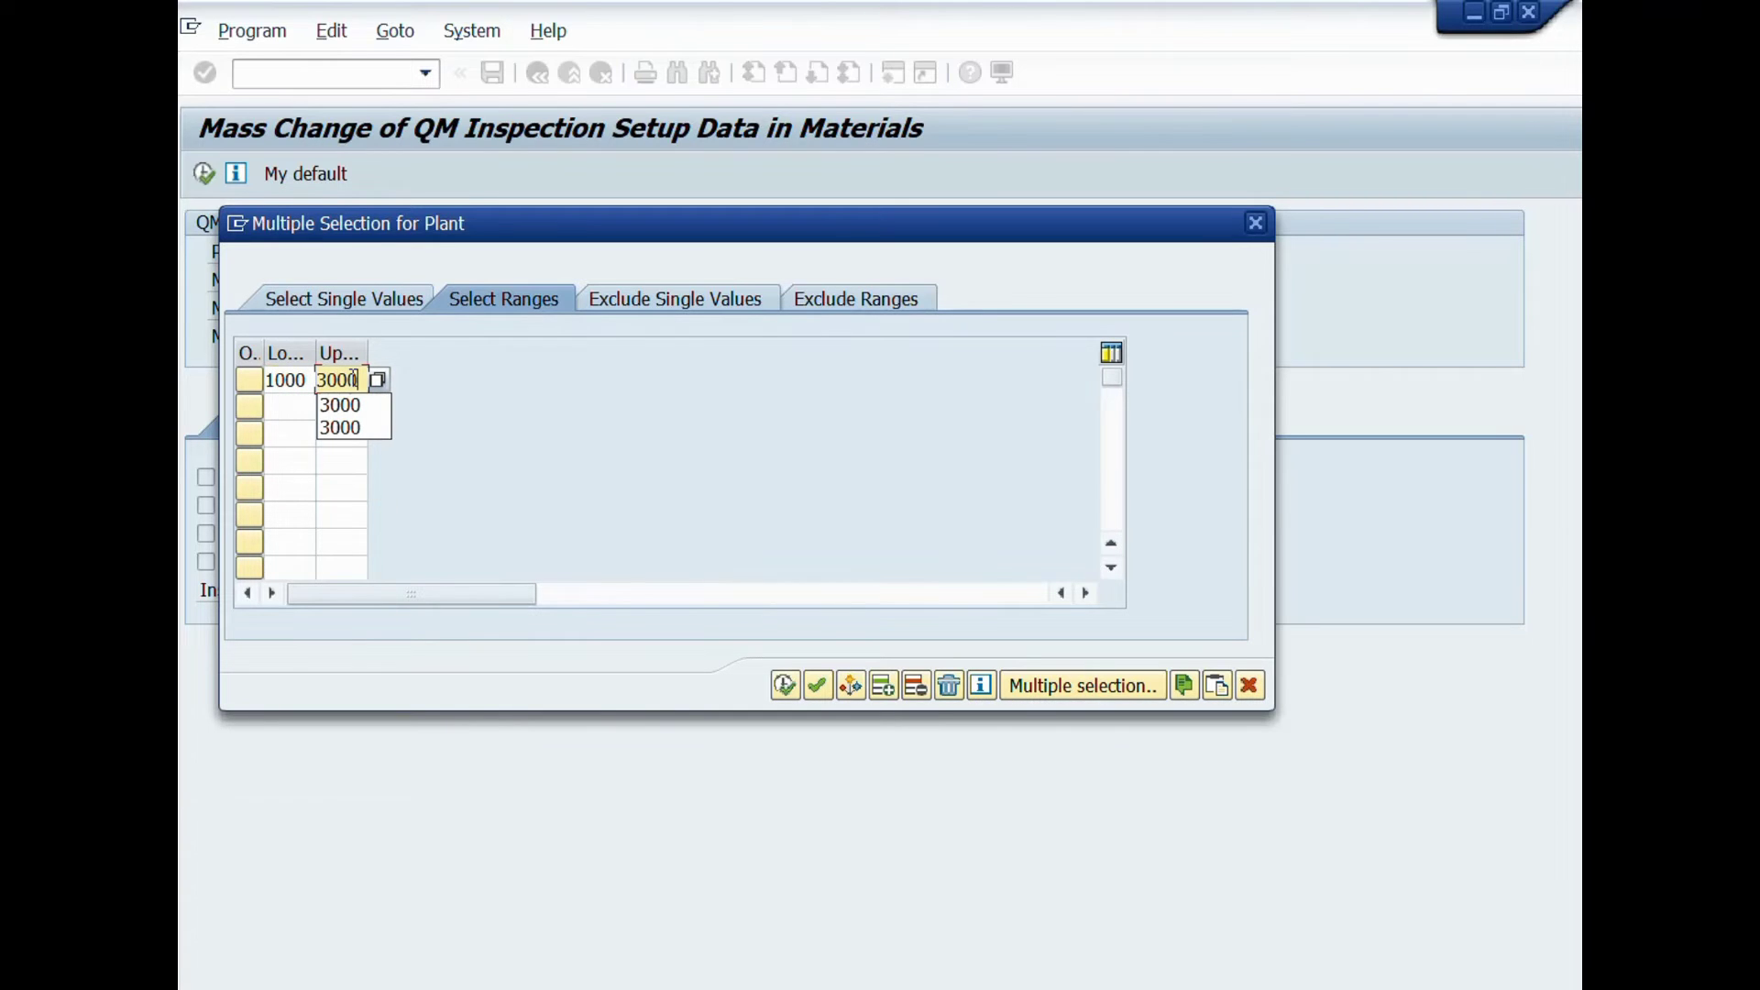
pyautogui.click(338, 487)
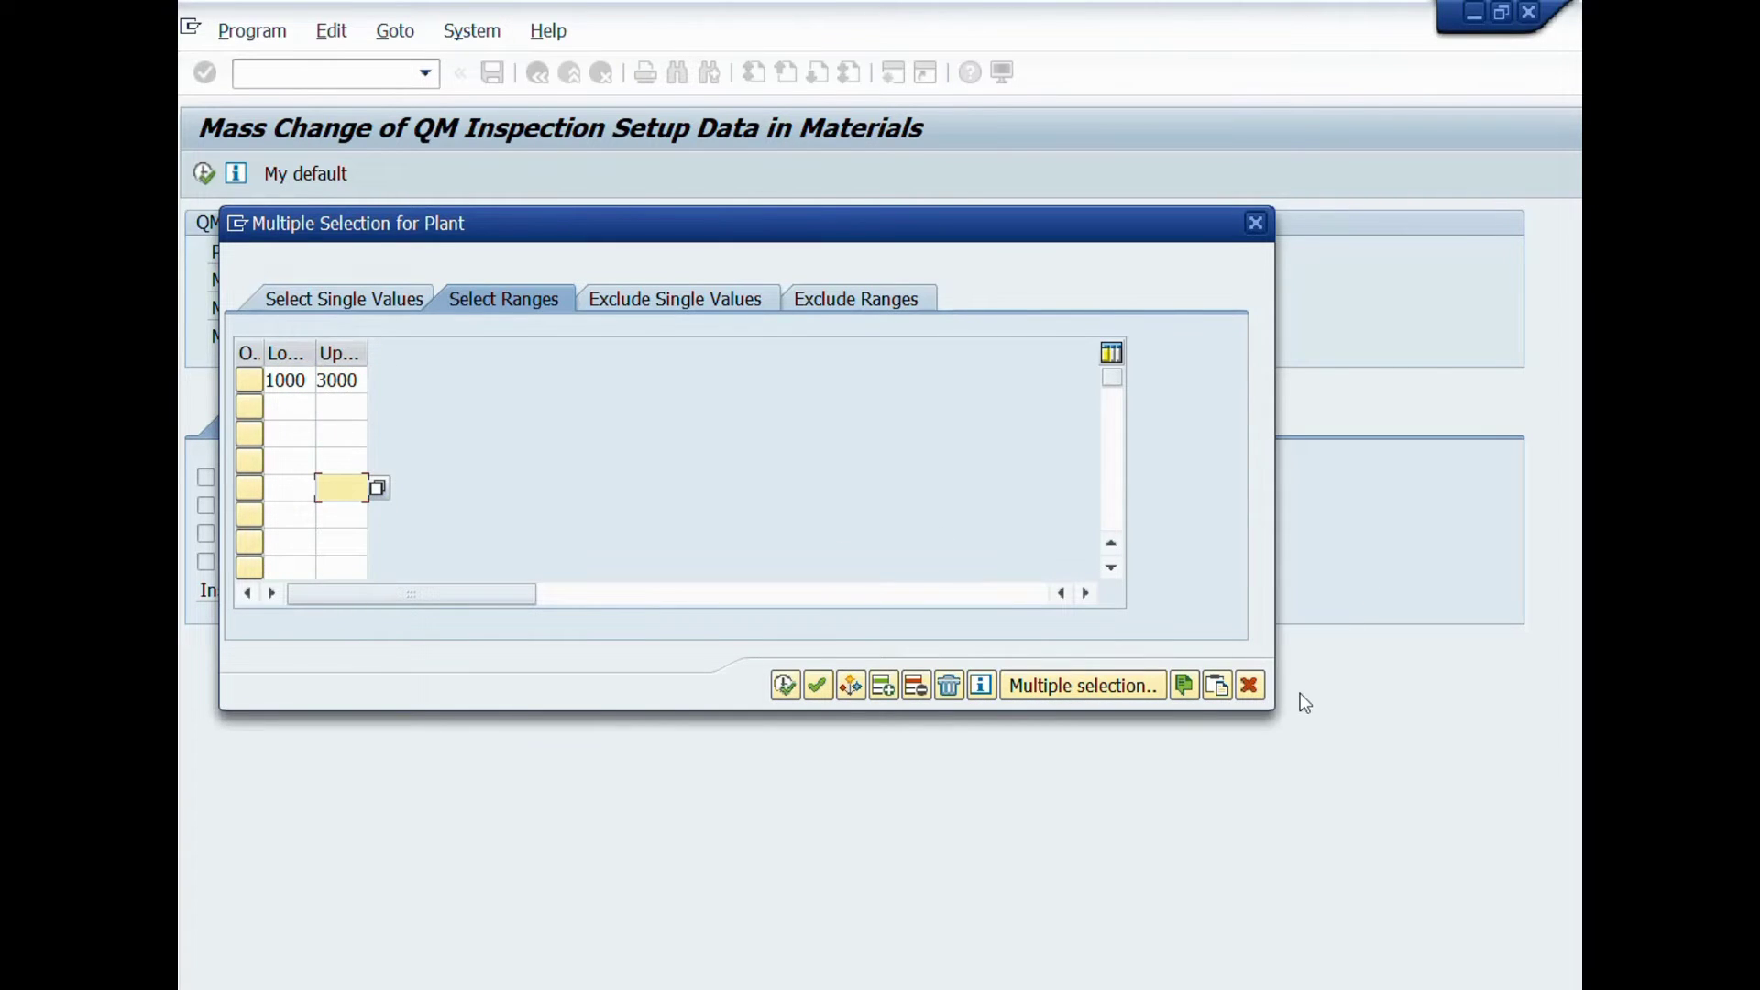
pyautogui.click(1250, 686)
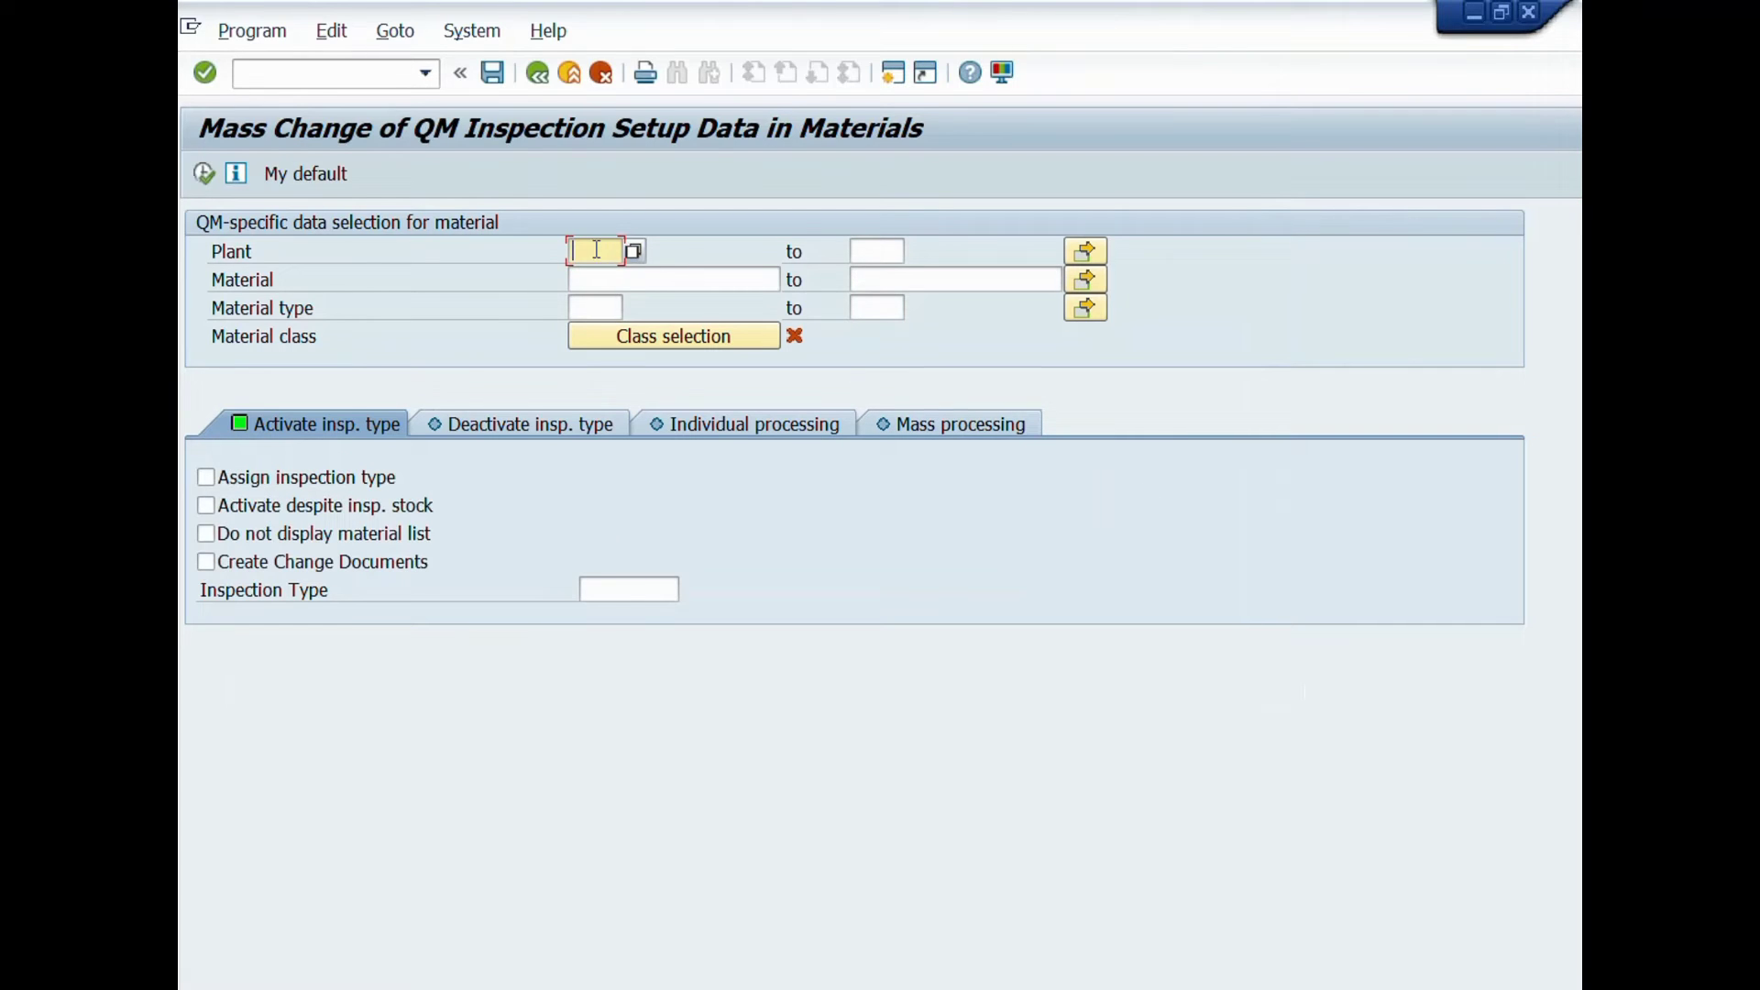
# Step: Enter plant 1000, list all VERP materials with no hit limit, and take 20000001 as the range start
pyautogui.write('1000')
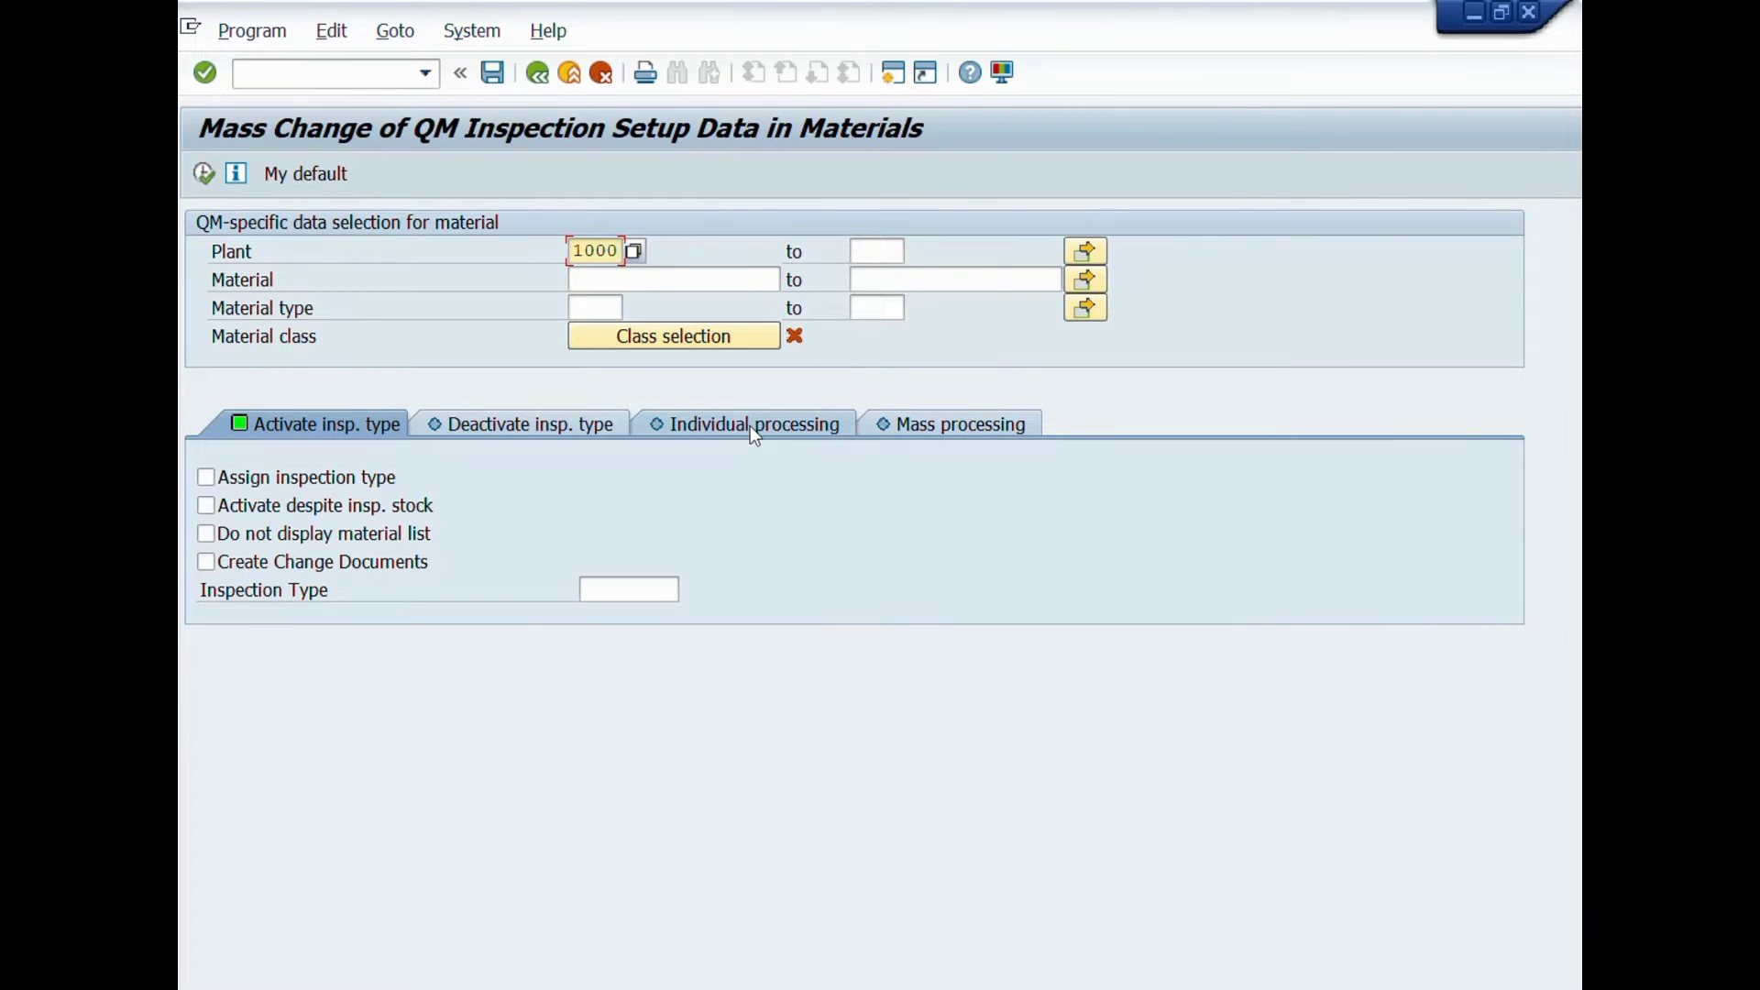
pyautogui.click(760, 289)
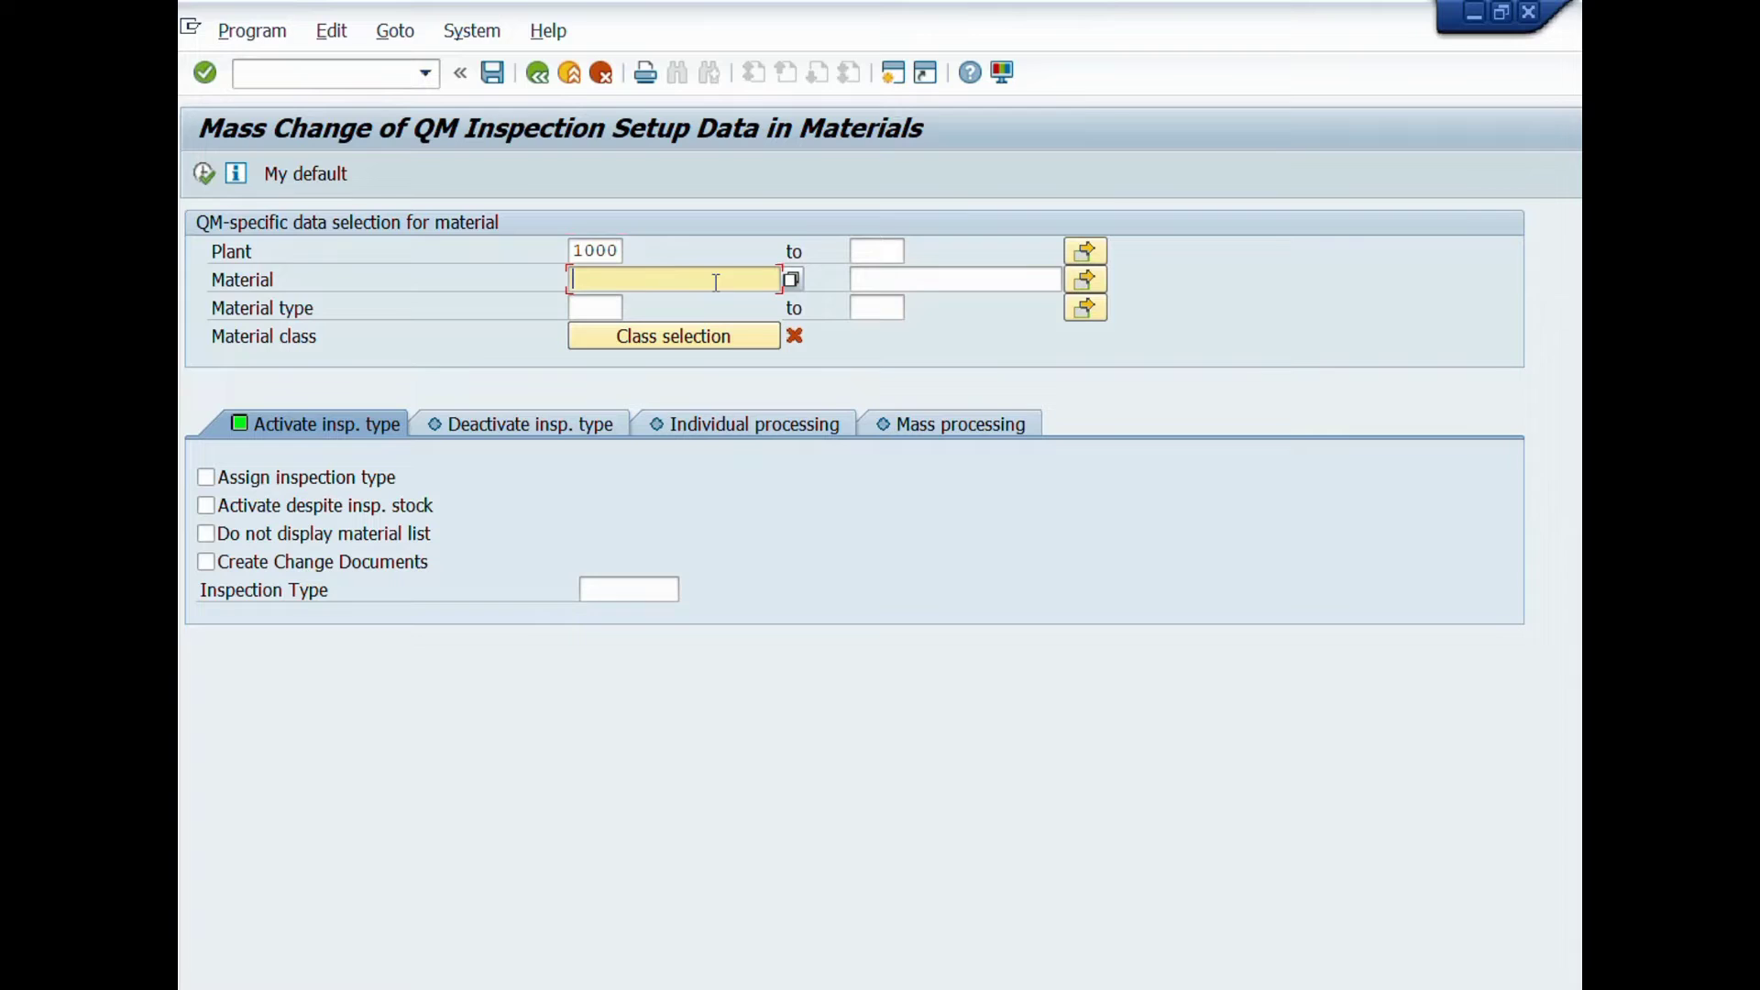
pyautogui.click(790, 280)
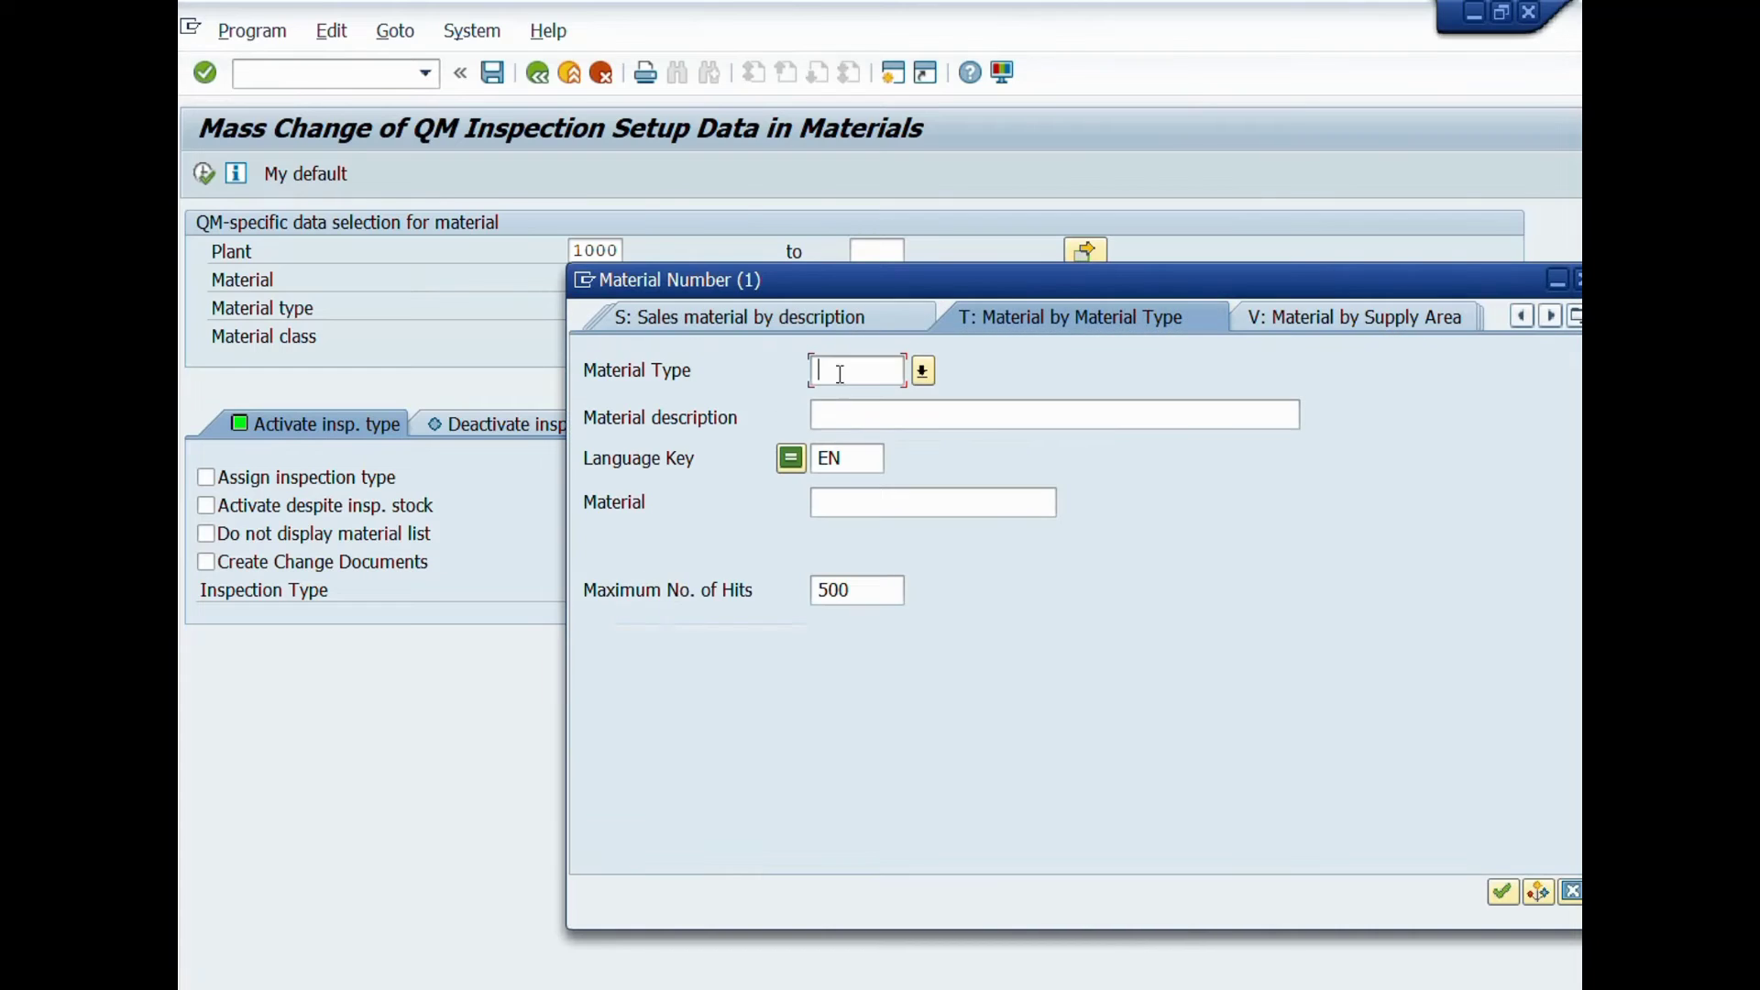
pyautogui.write('verp')
pyautogui.doubleClick(849, 589)
pyautogui.press('Delete')
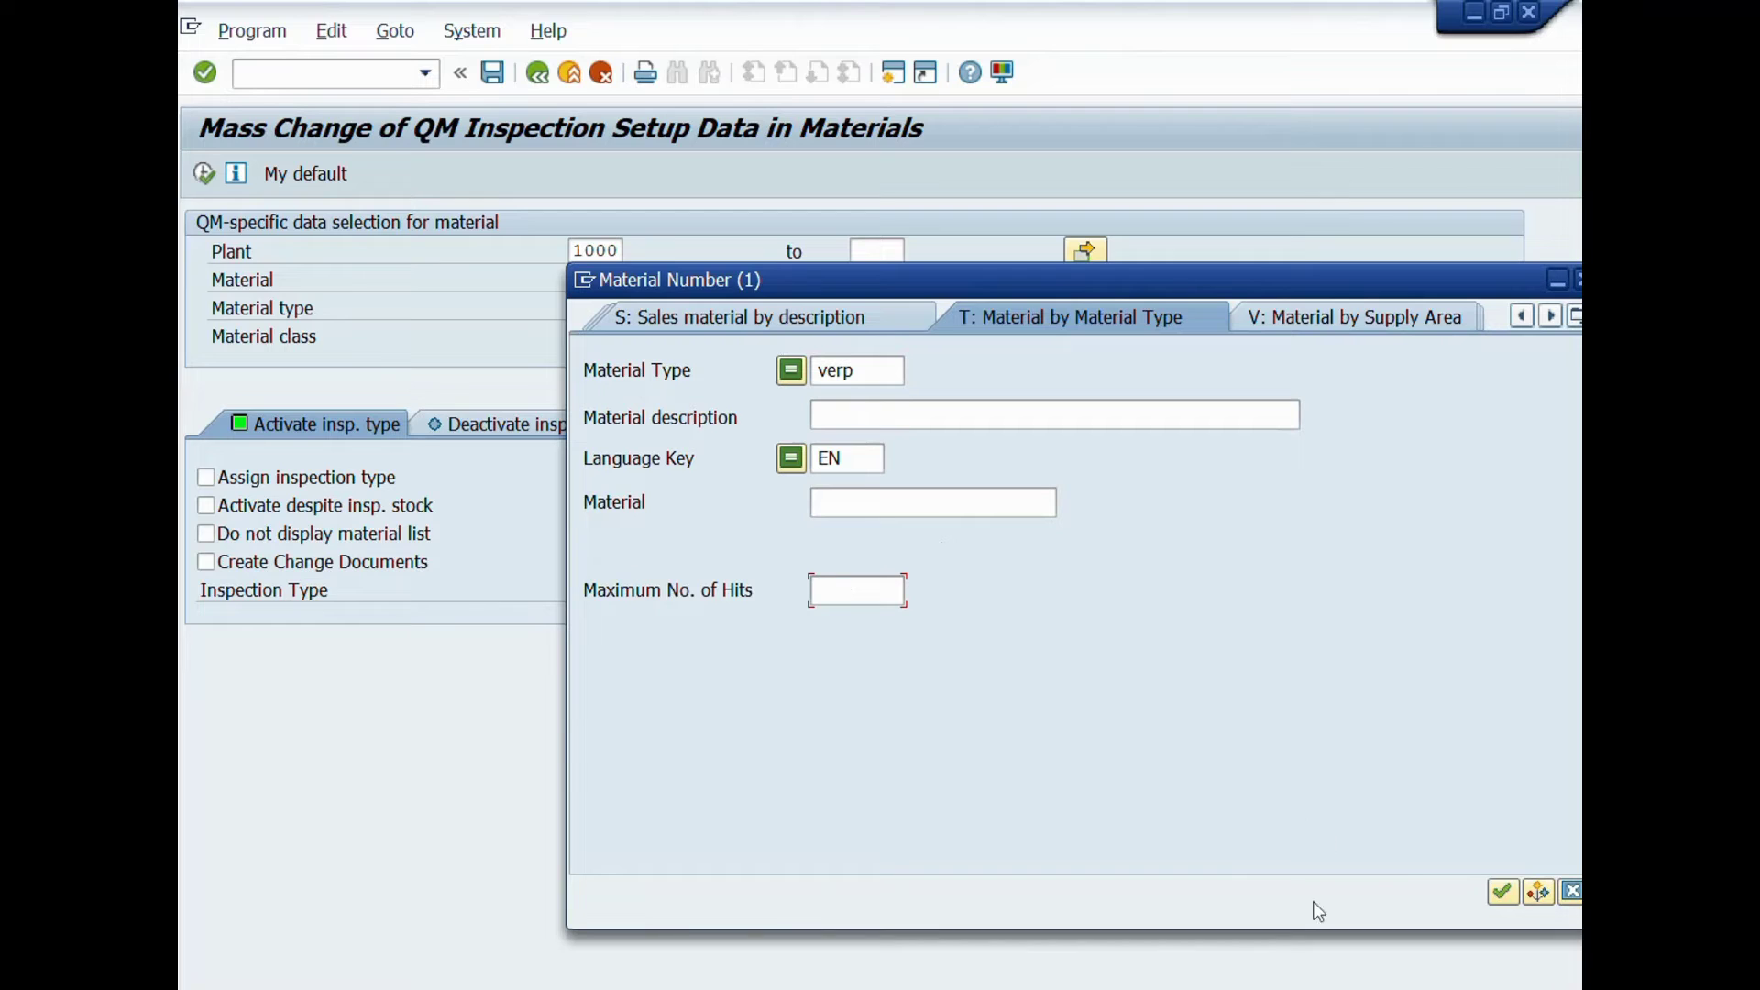
pyautogui.click(1501, 893)
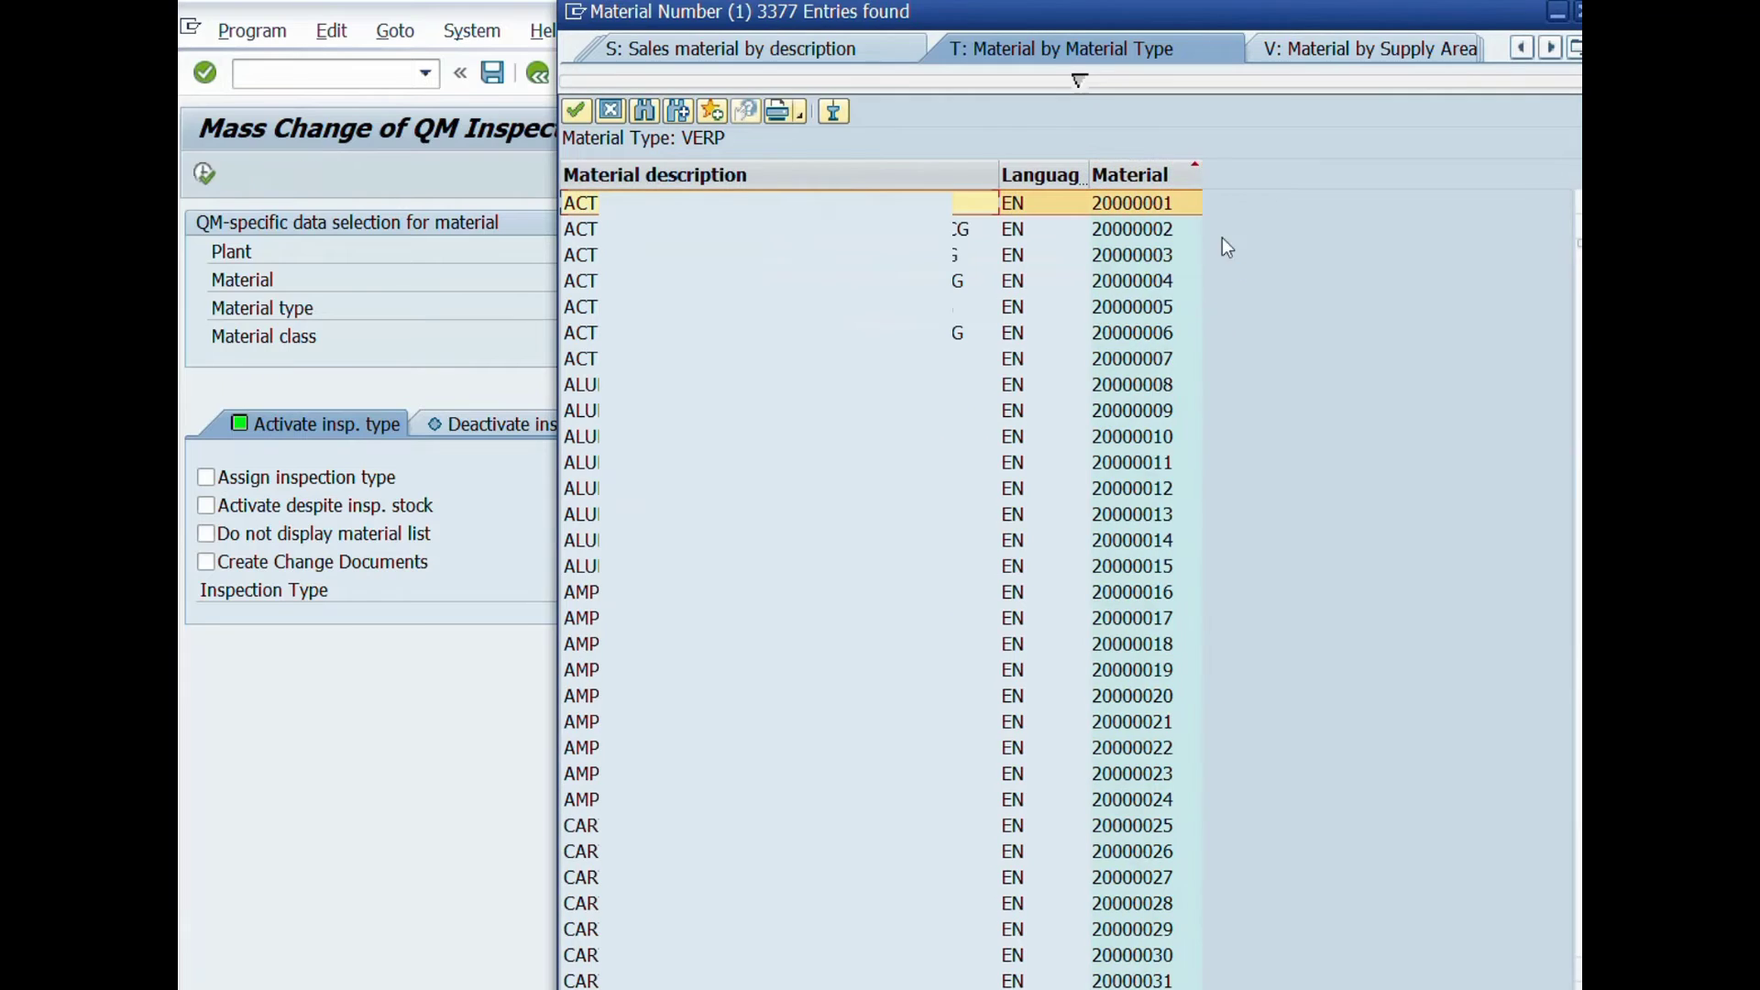
pyautogui.click(1143, 203)
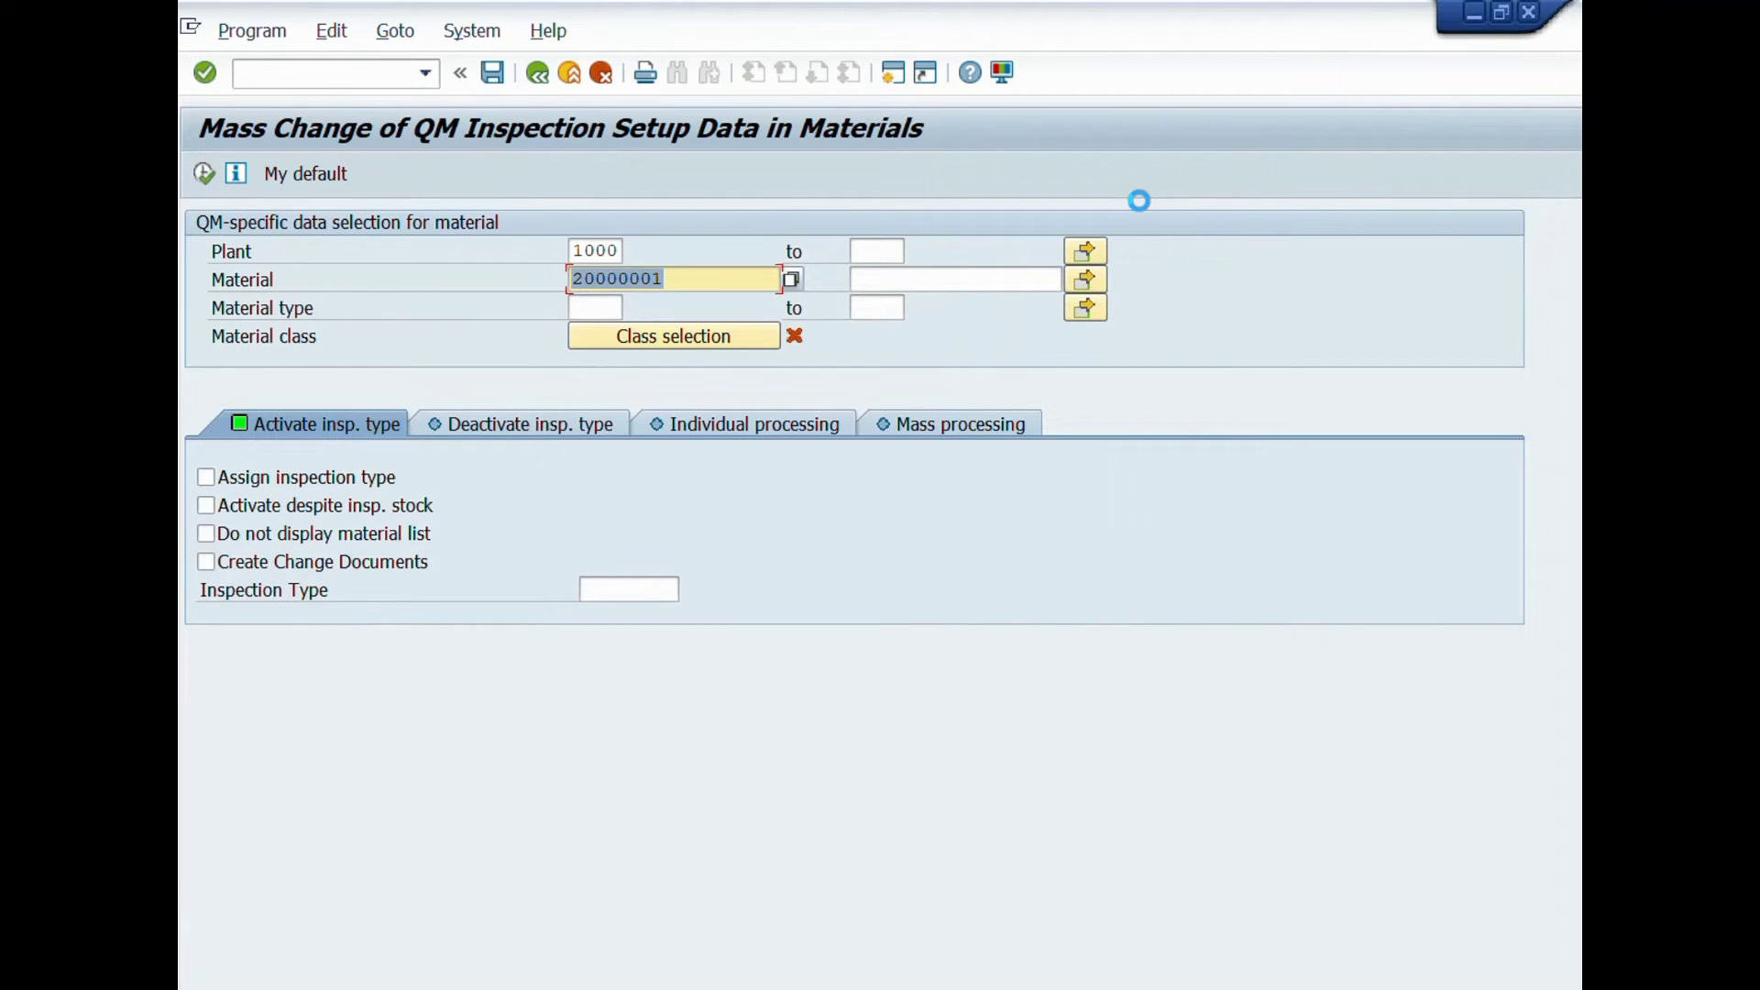
# Step: Find the highest VERP material, 20004870, for the range end by sorting descending, then clear it again
pyautogui.click(1009, 277)
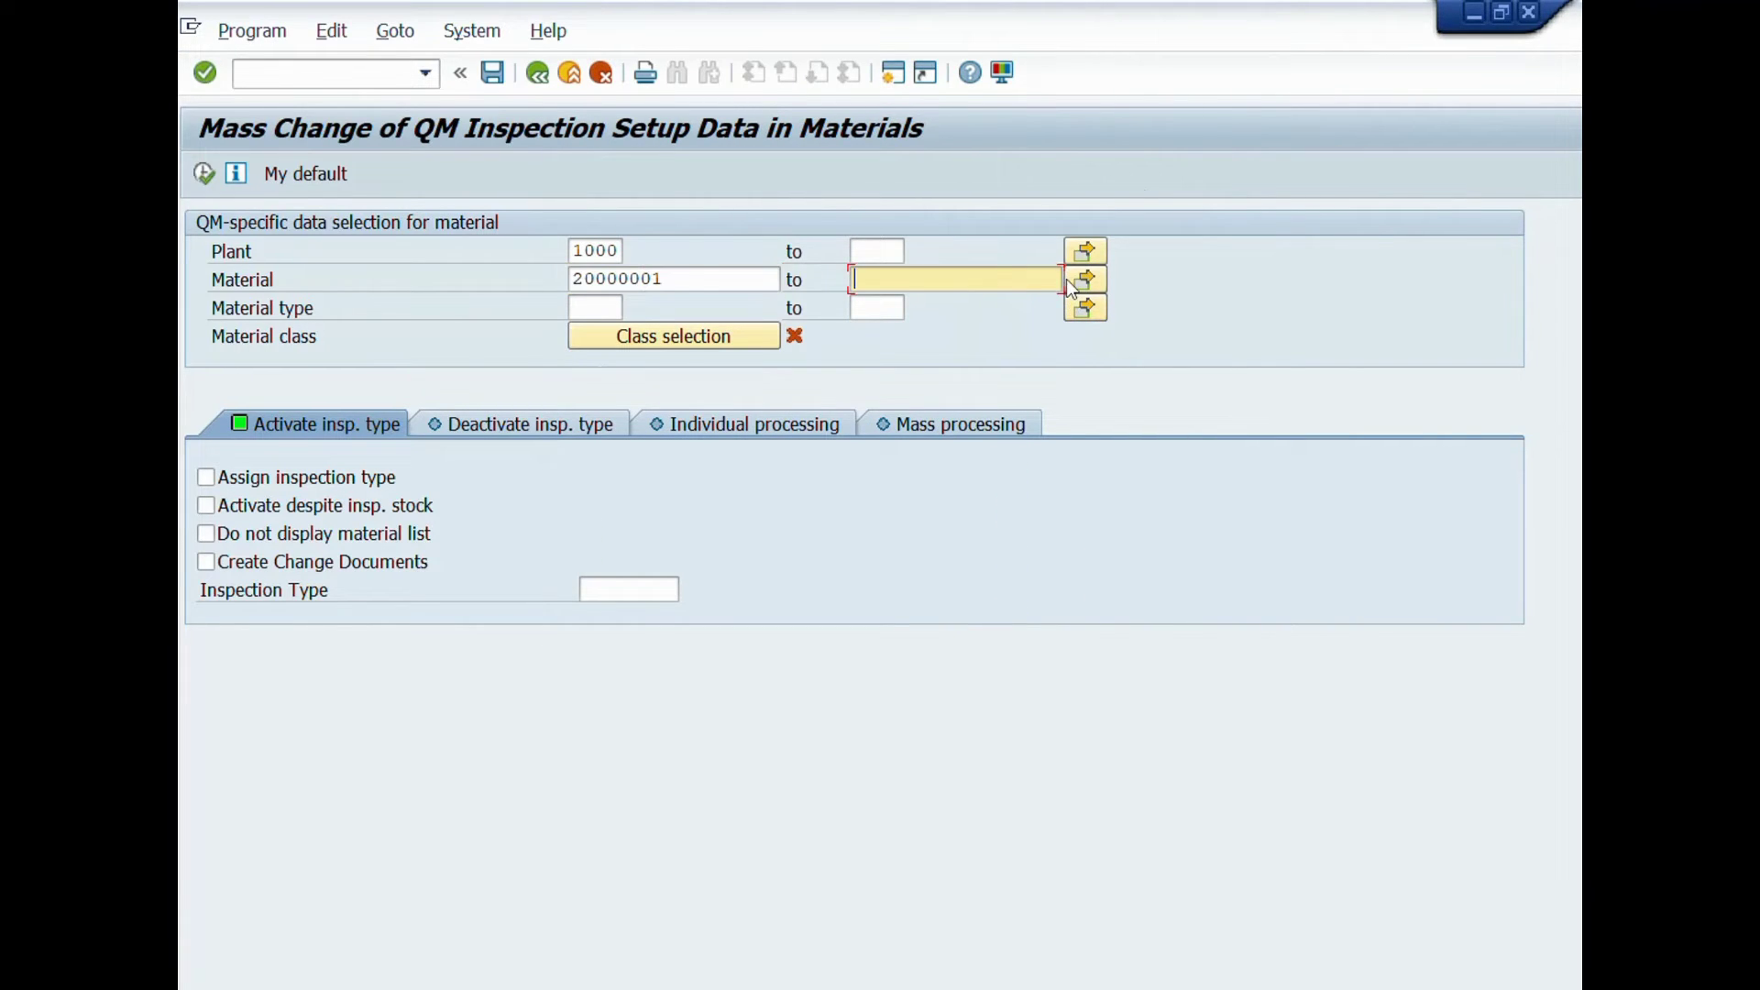
pyautogui.click(1054, 279)
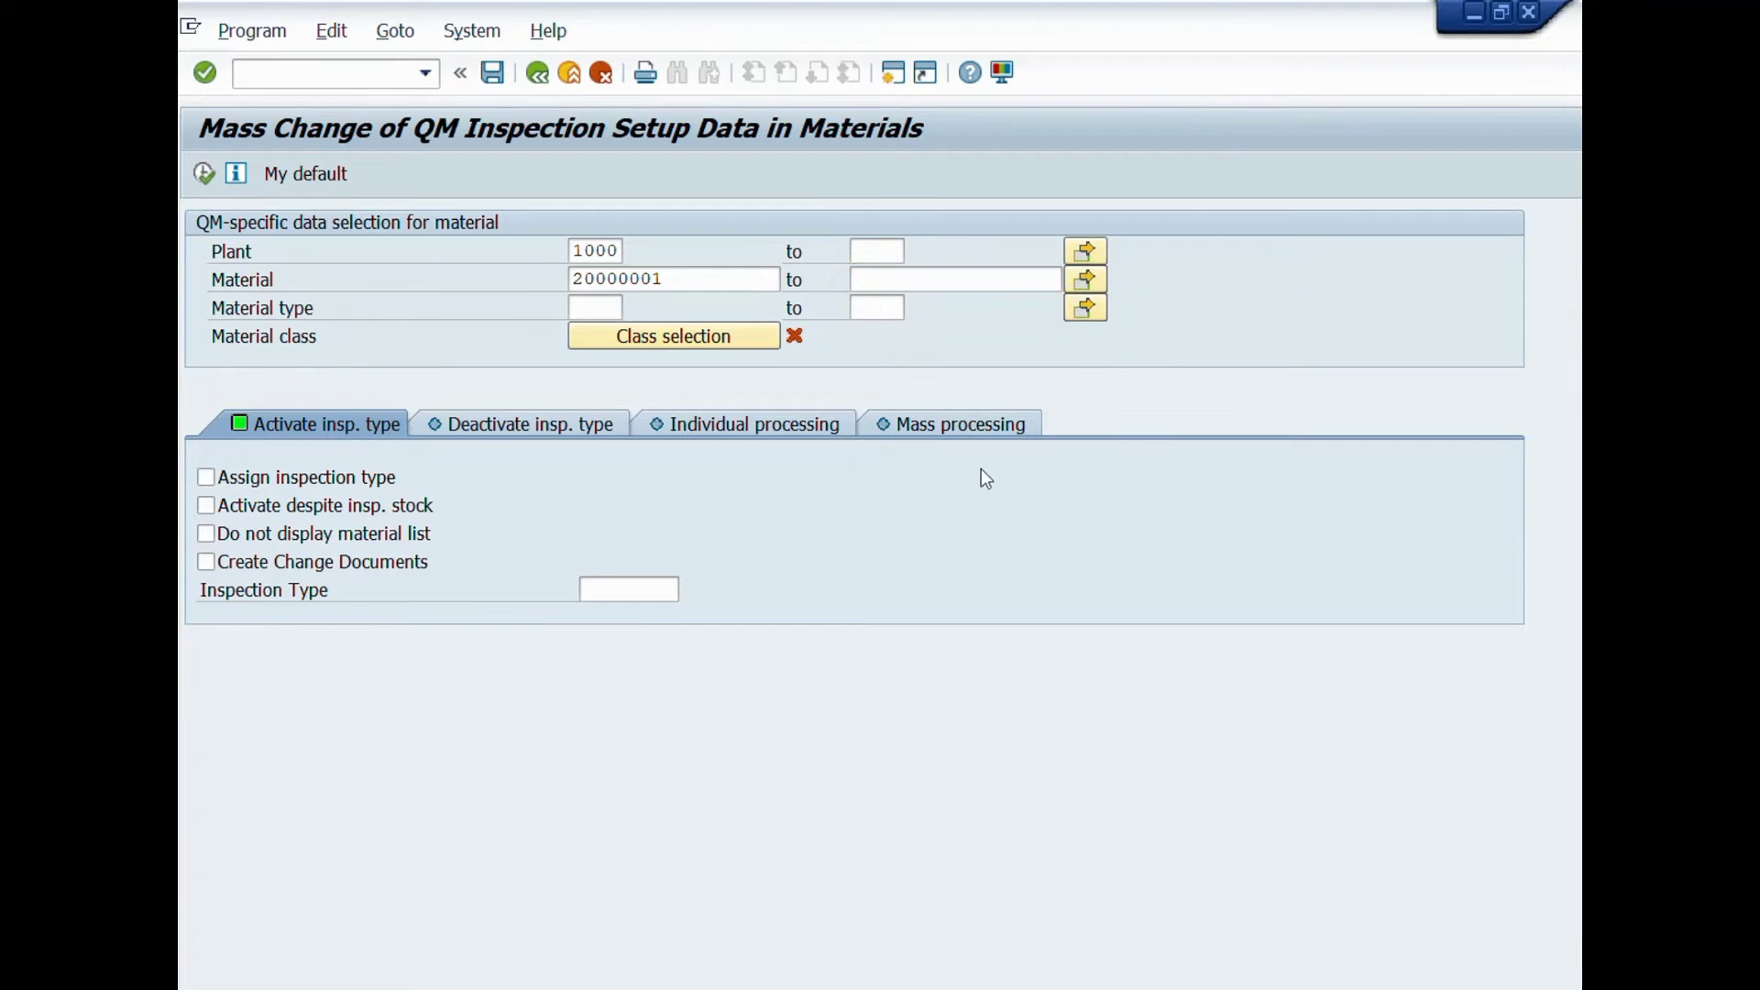
pyautogui.write('verp')
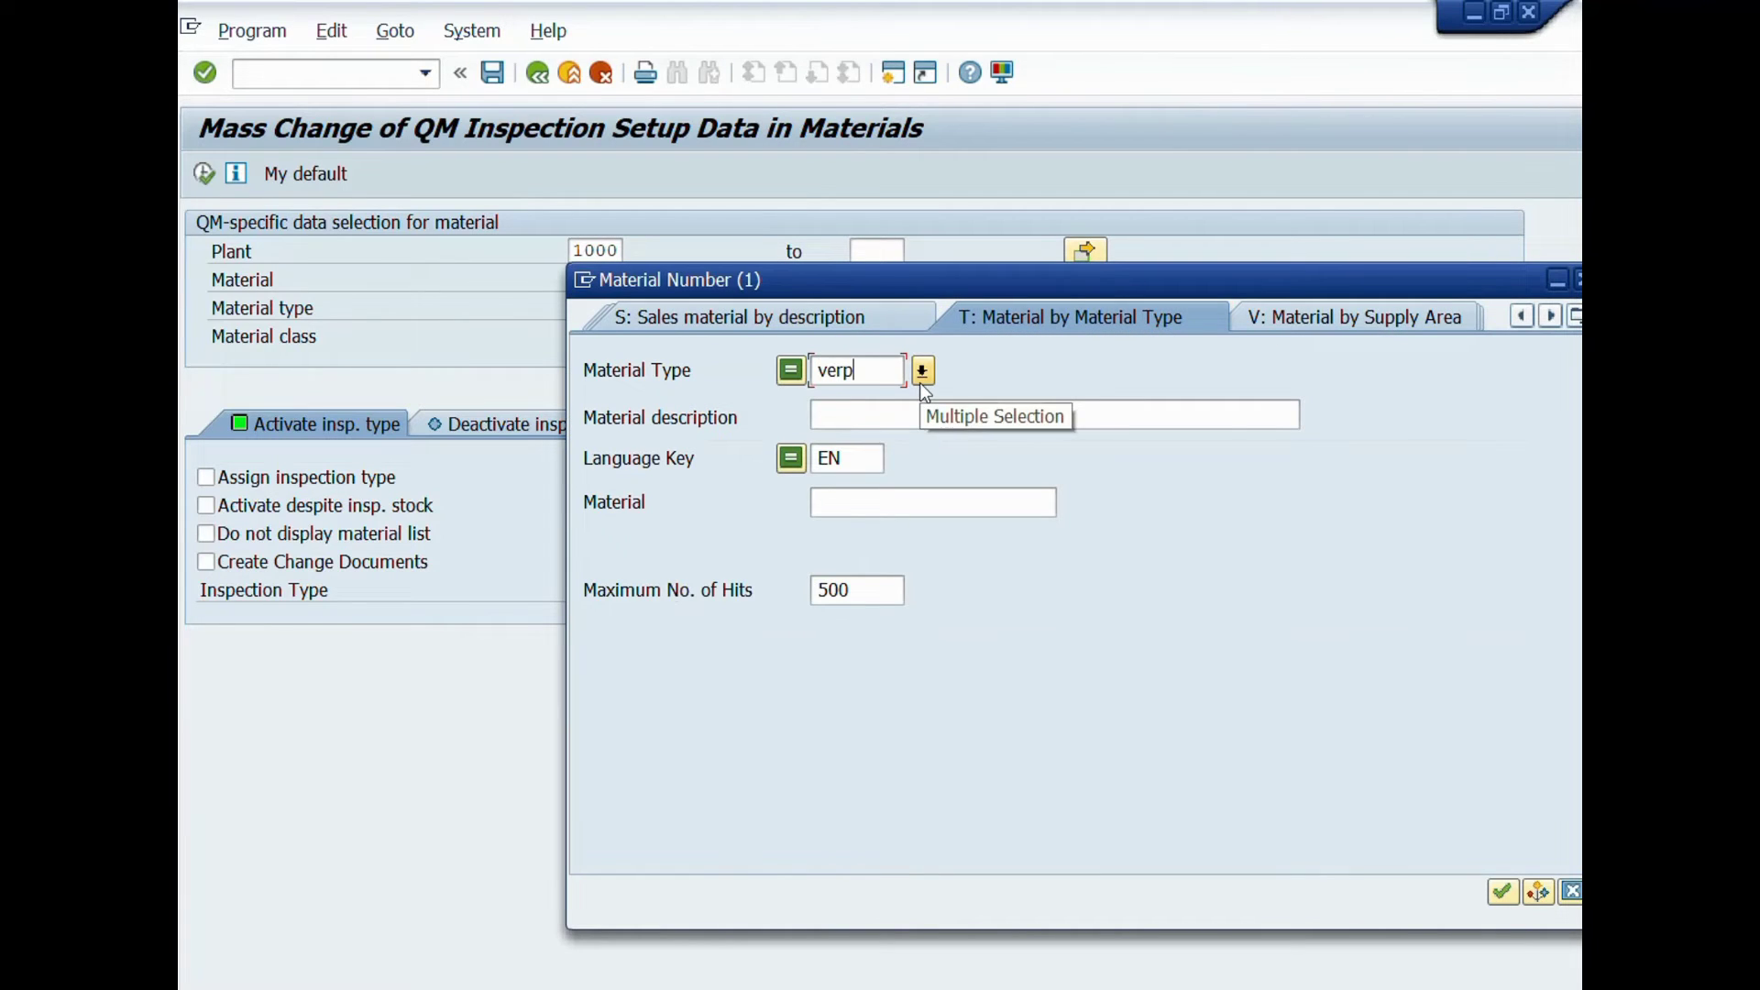
pyautogui.moveTo(901, 589); pyautogui.dragTo(478, 589)
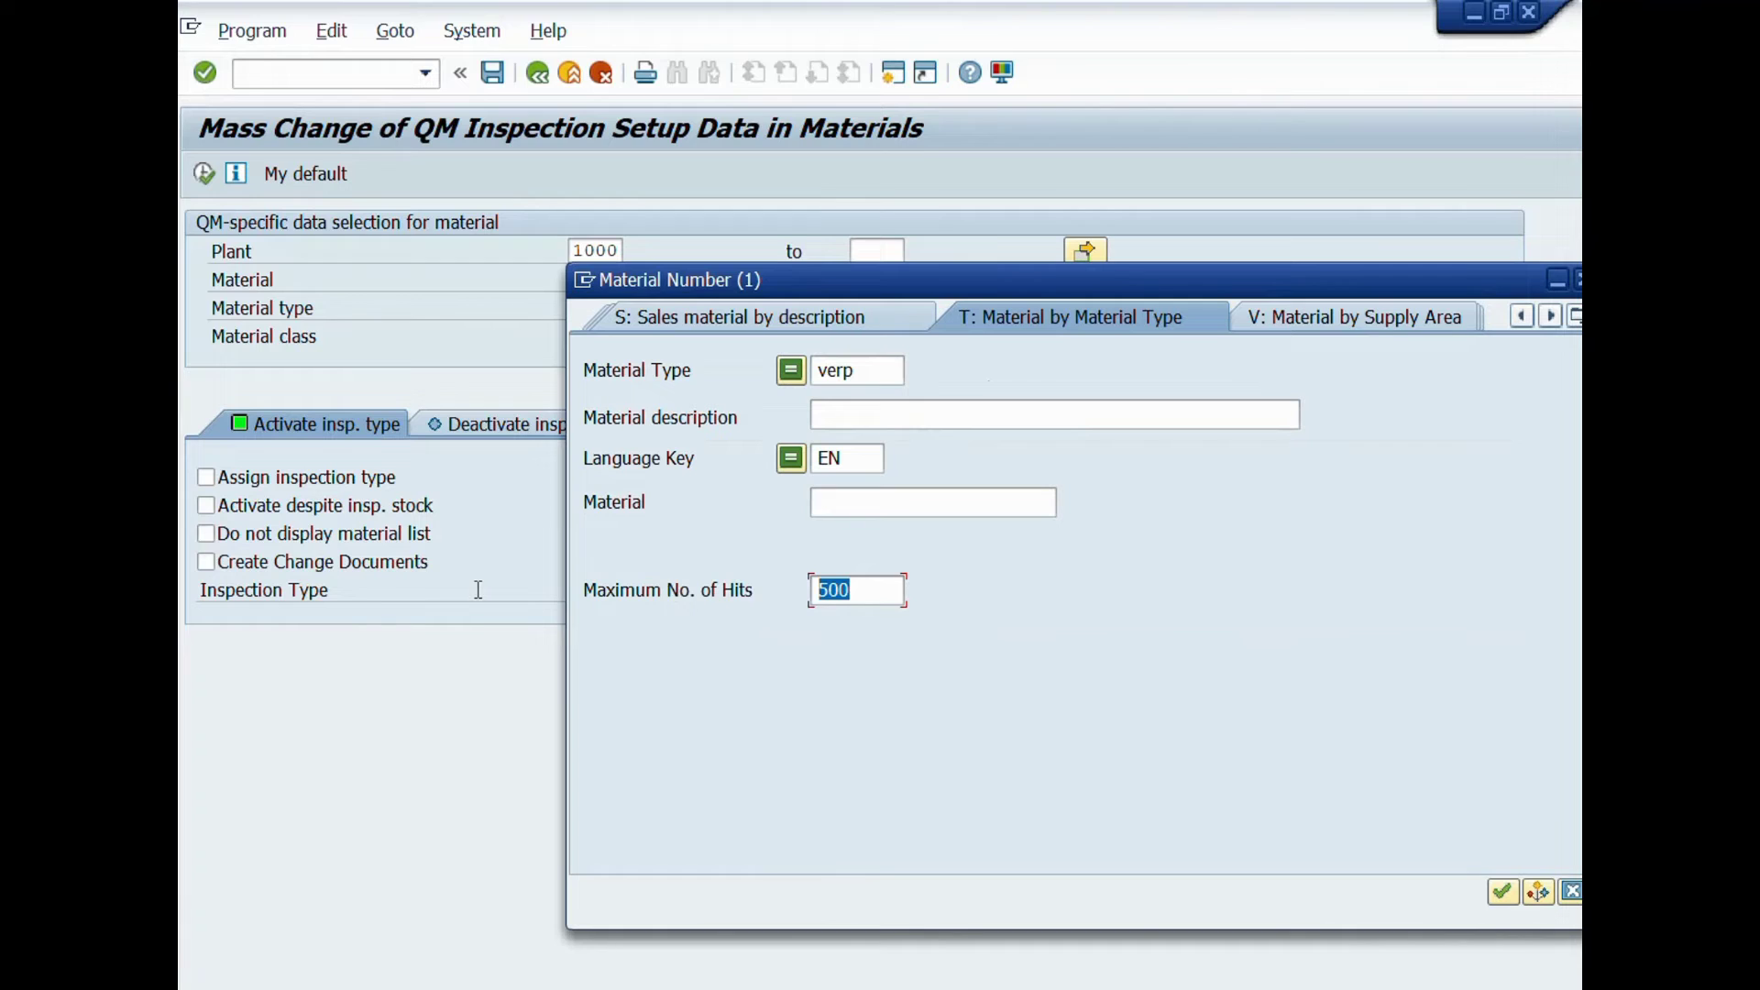
pyautogui.press('Delete')
pyautogui.click(1503, 891)
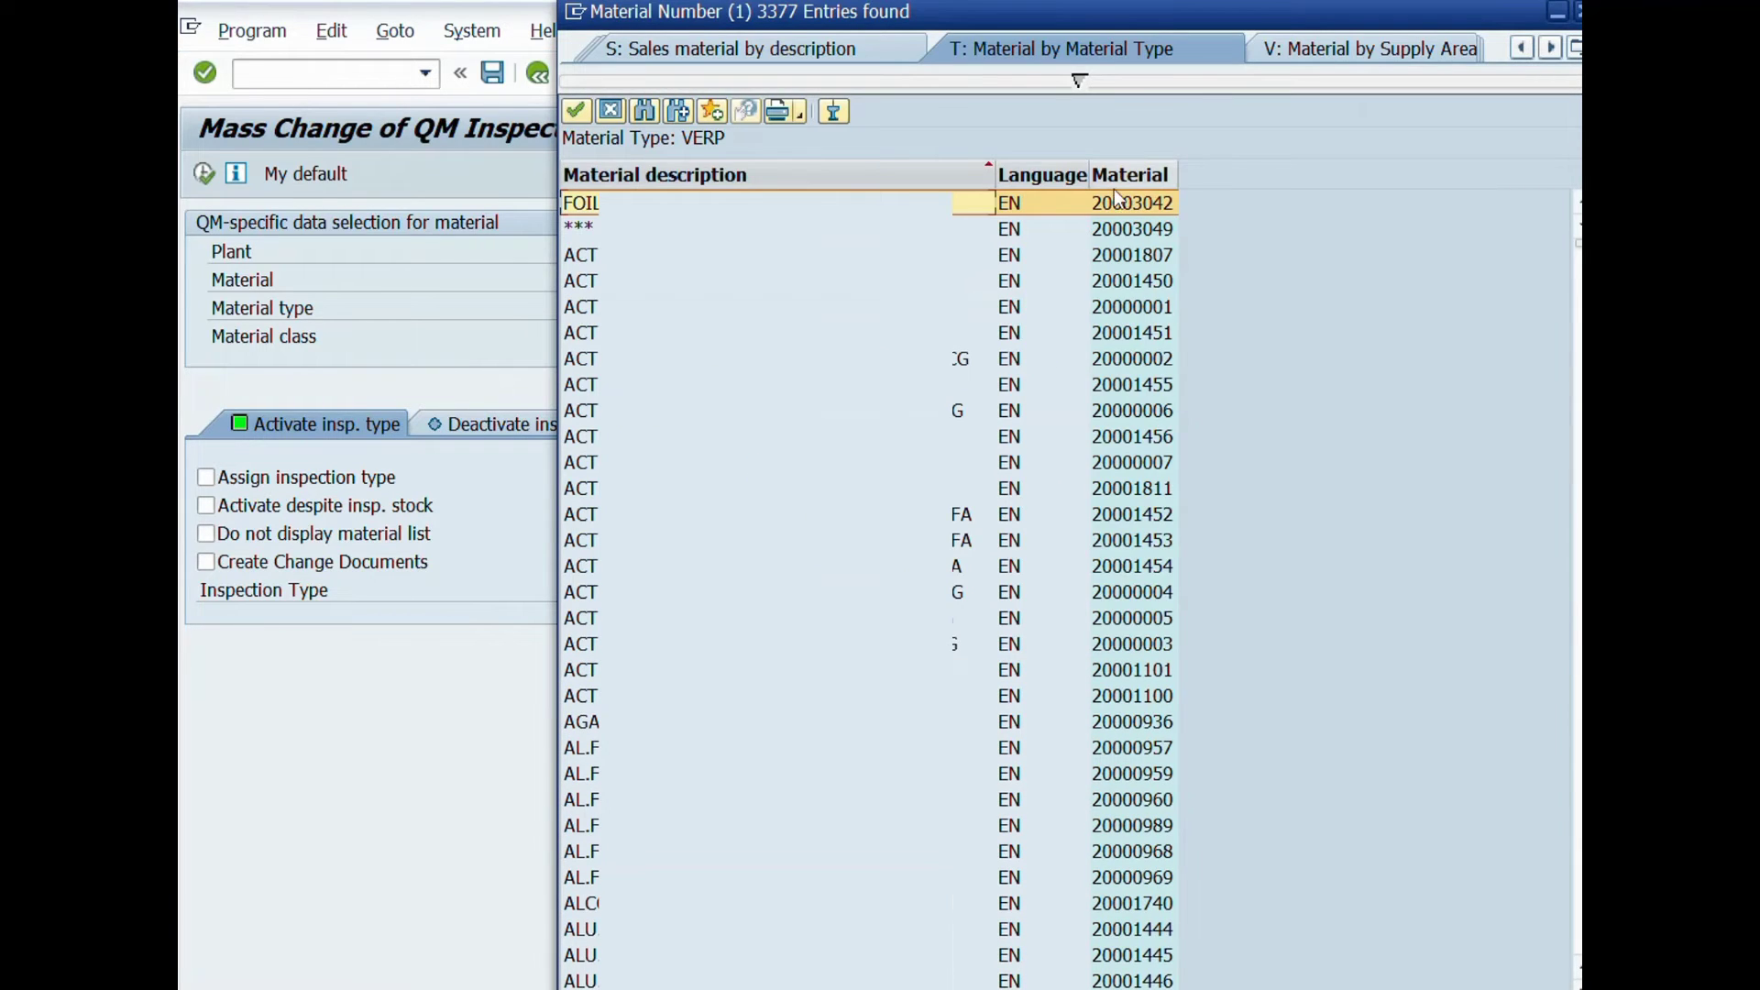
pyautogui.click(1126, 174)
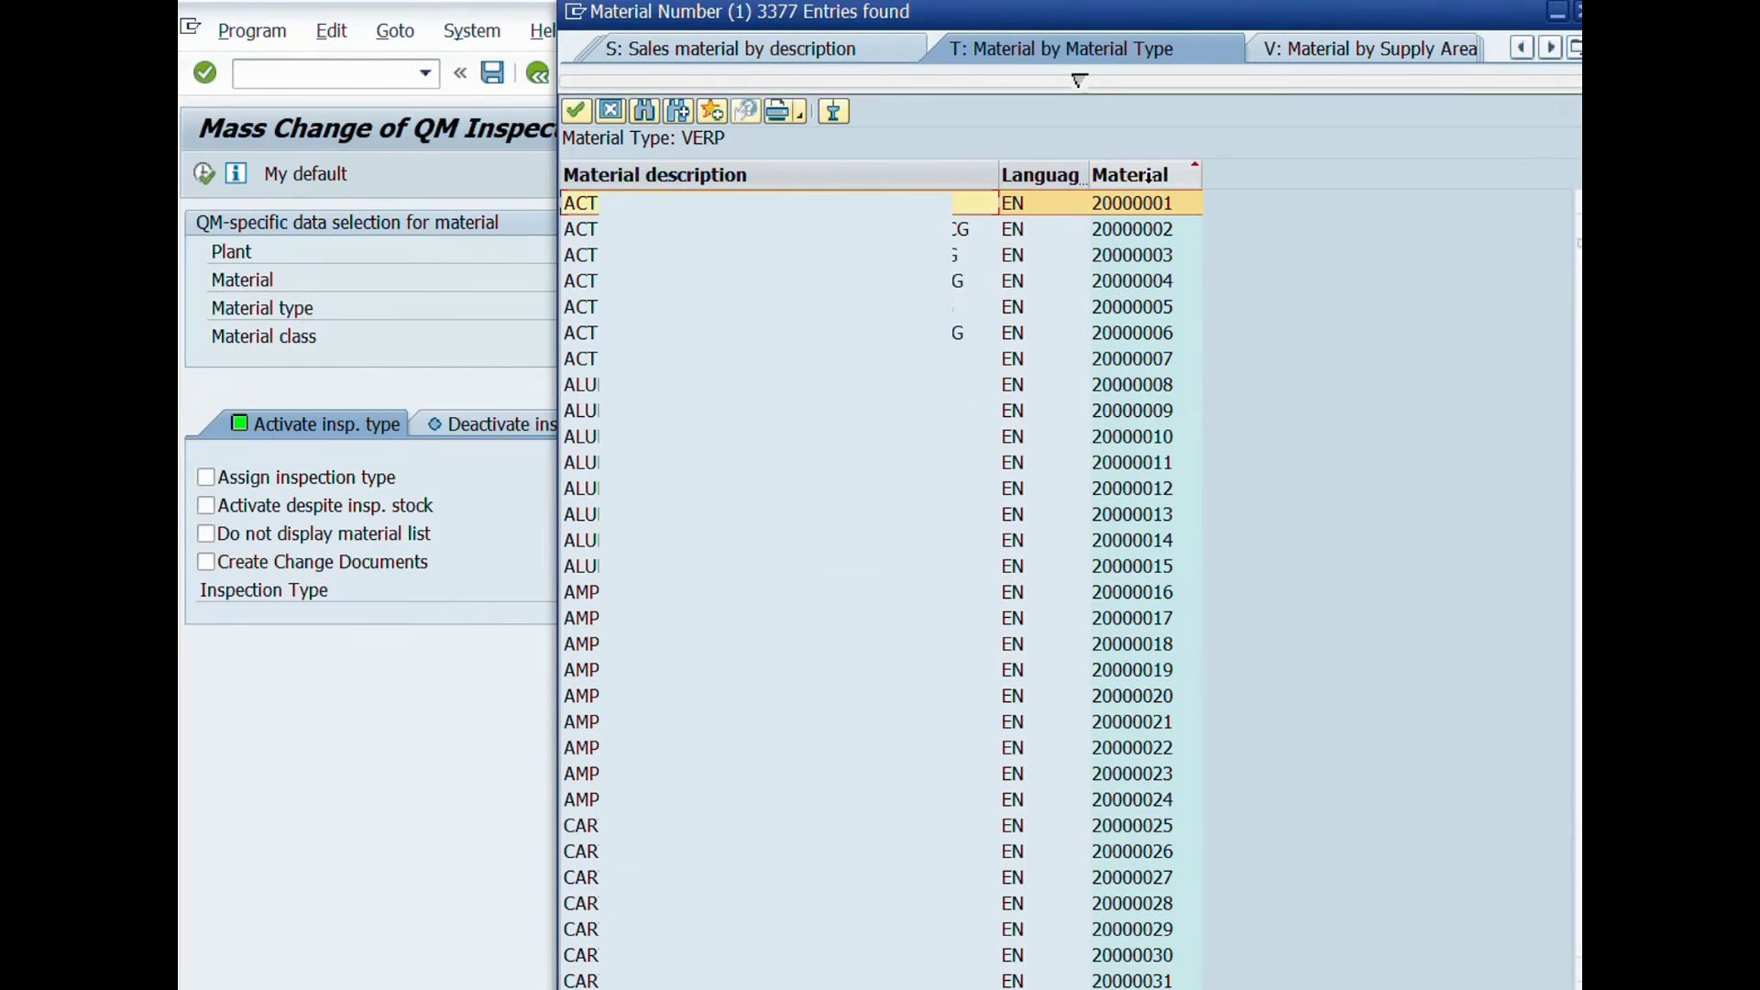
pyautogui.click(1148, 176)
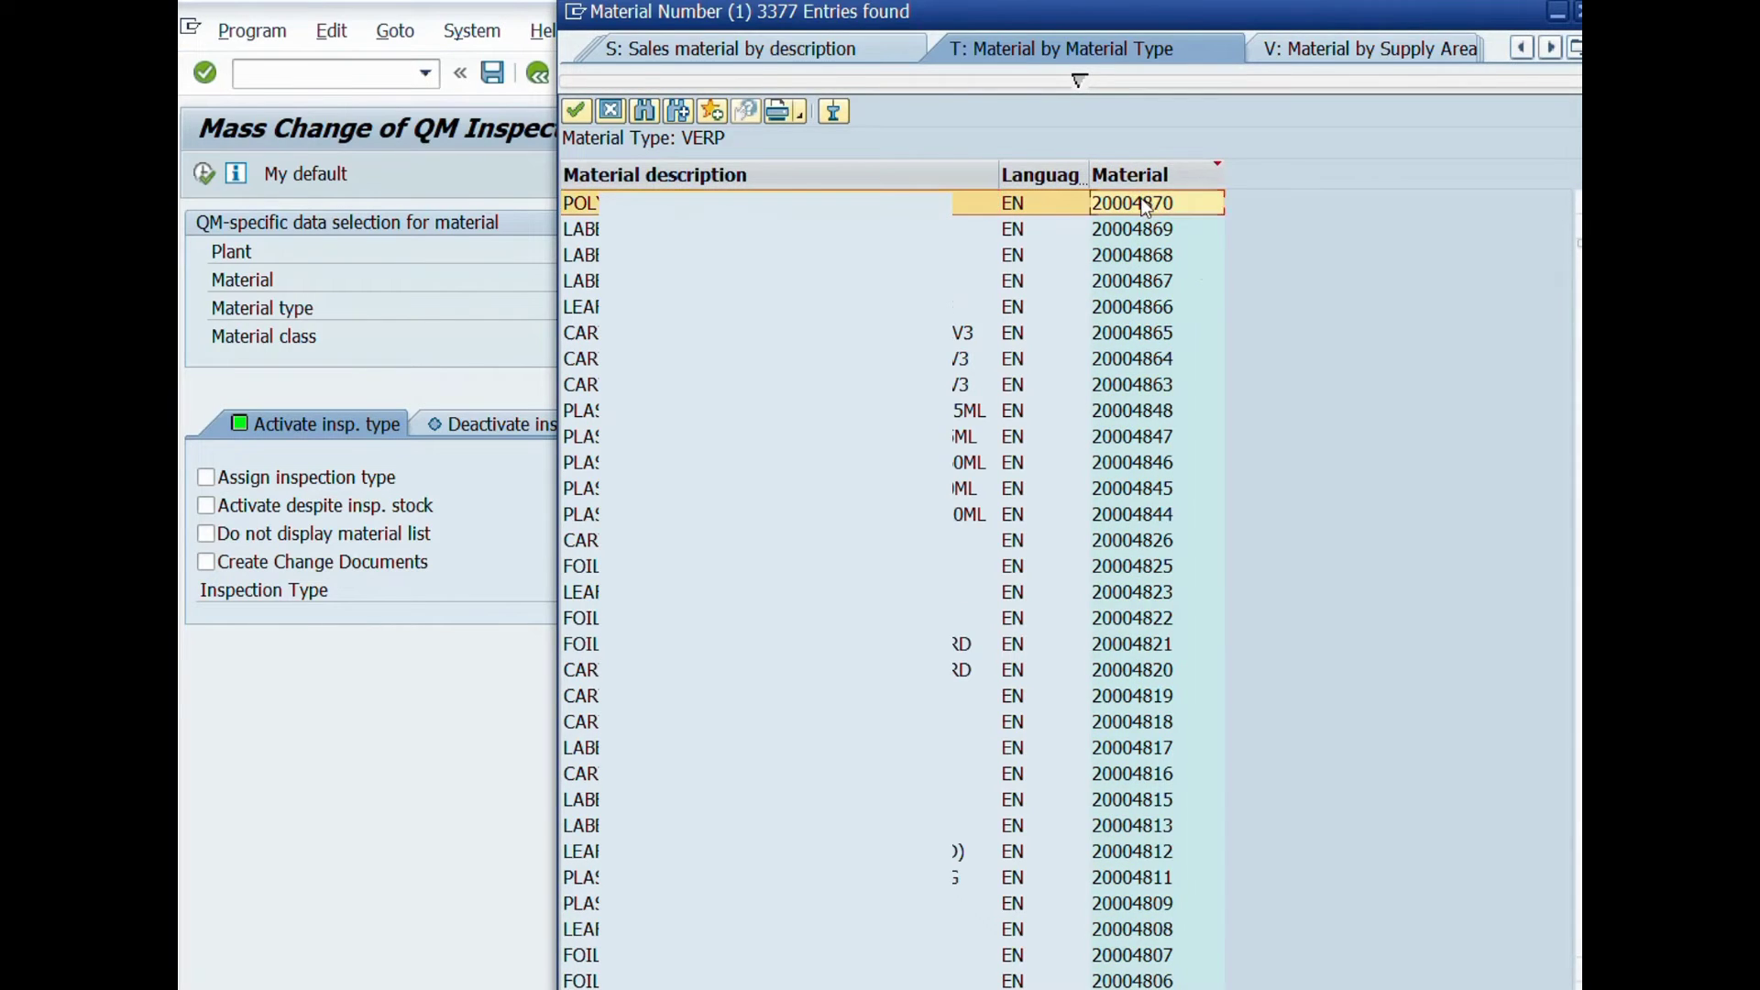
pyautogui.doubleClick(1145, 203)
pyautogui.click(969, 278)
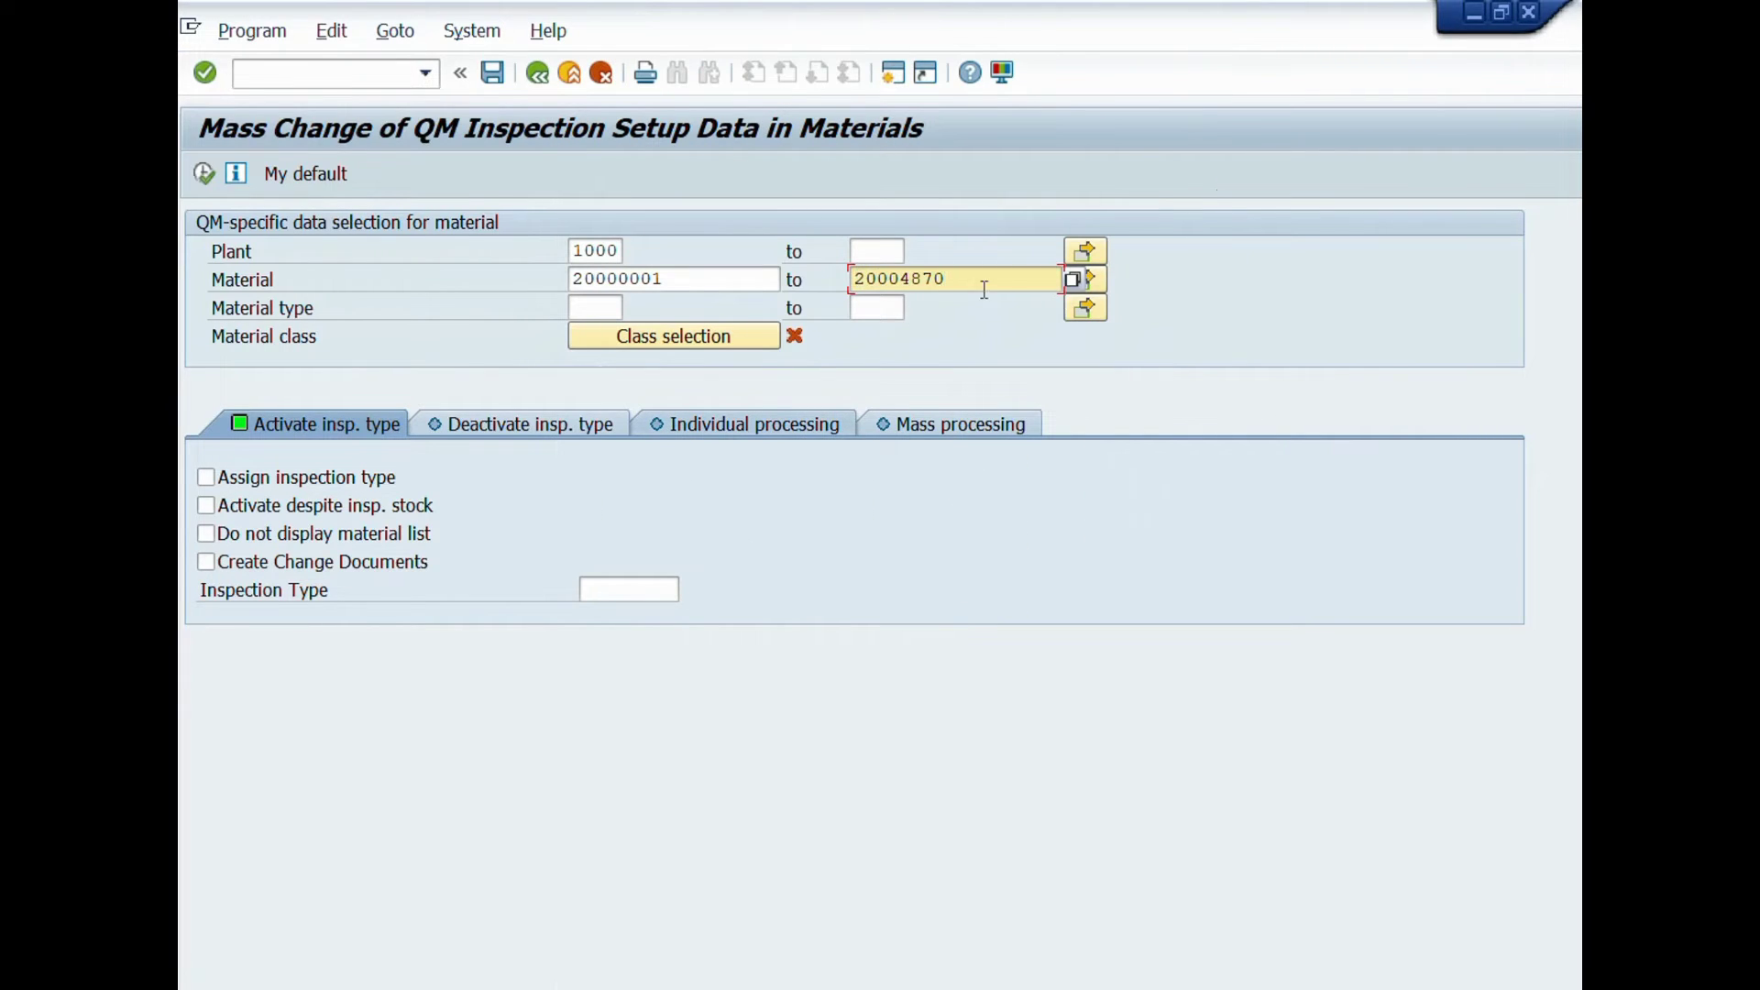
pyautogui.hotkey('shift', 'Home')
pyautogui.press('Delete')
# Step: Set the material type range to VERP through VERP
pyautogui.click(700, 278)
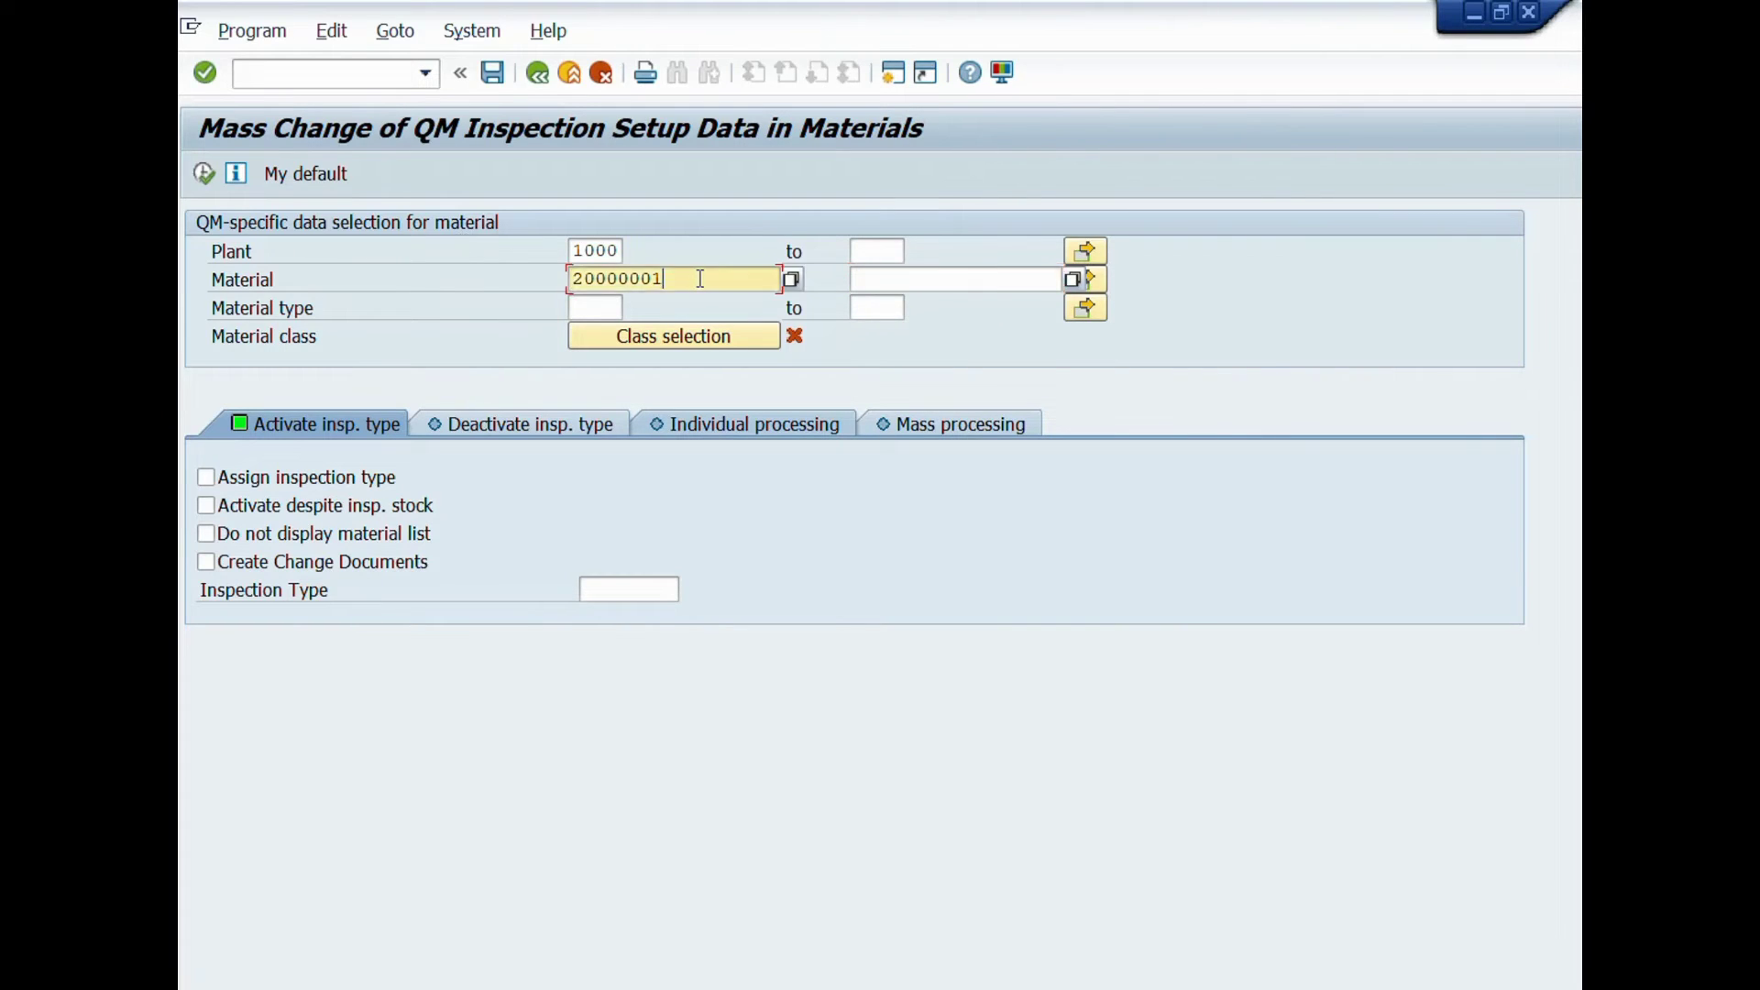
pyautogui.click(597, 309)
pyautogui.write('verp')
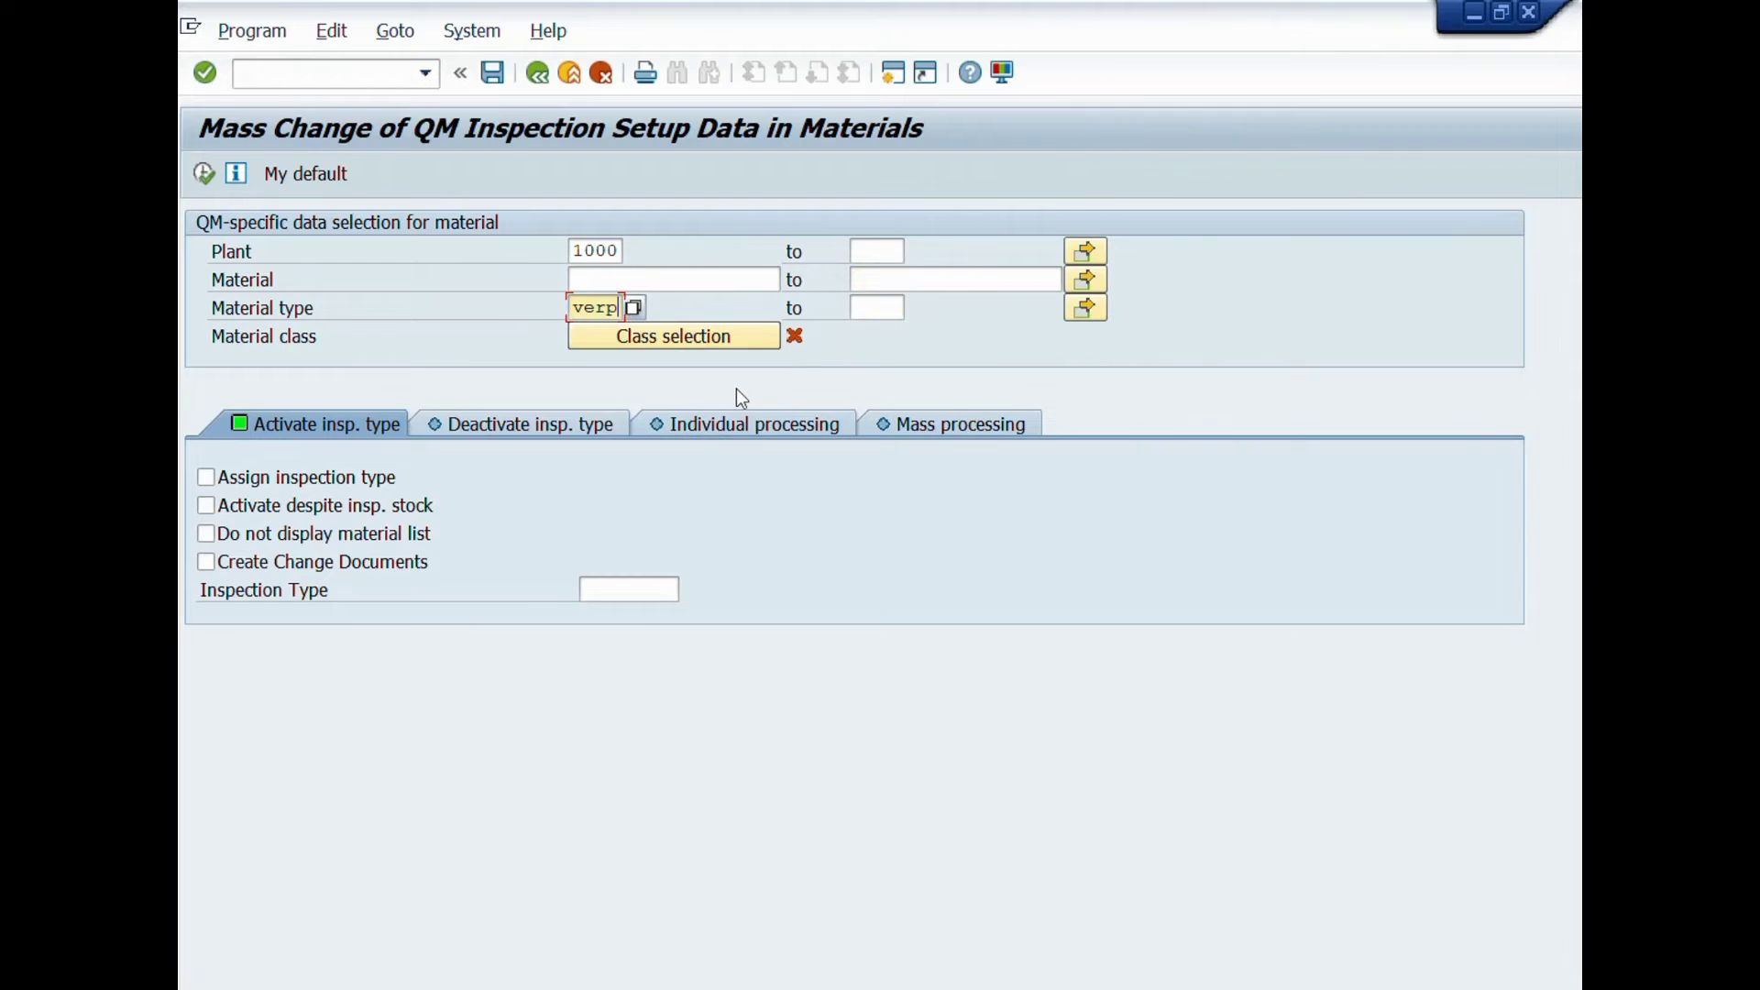
pyautogui.press('Tab')
pyautogui.write('verp')
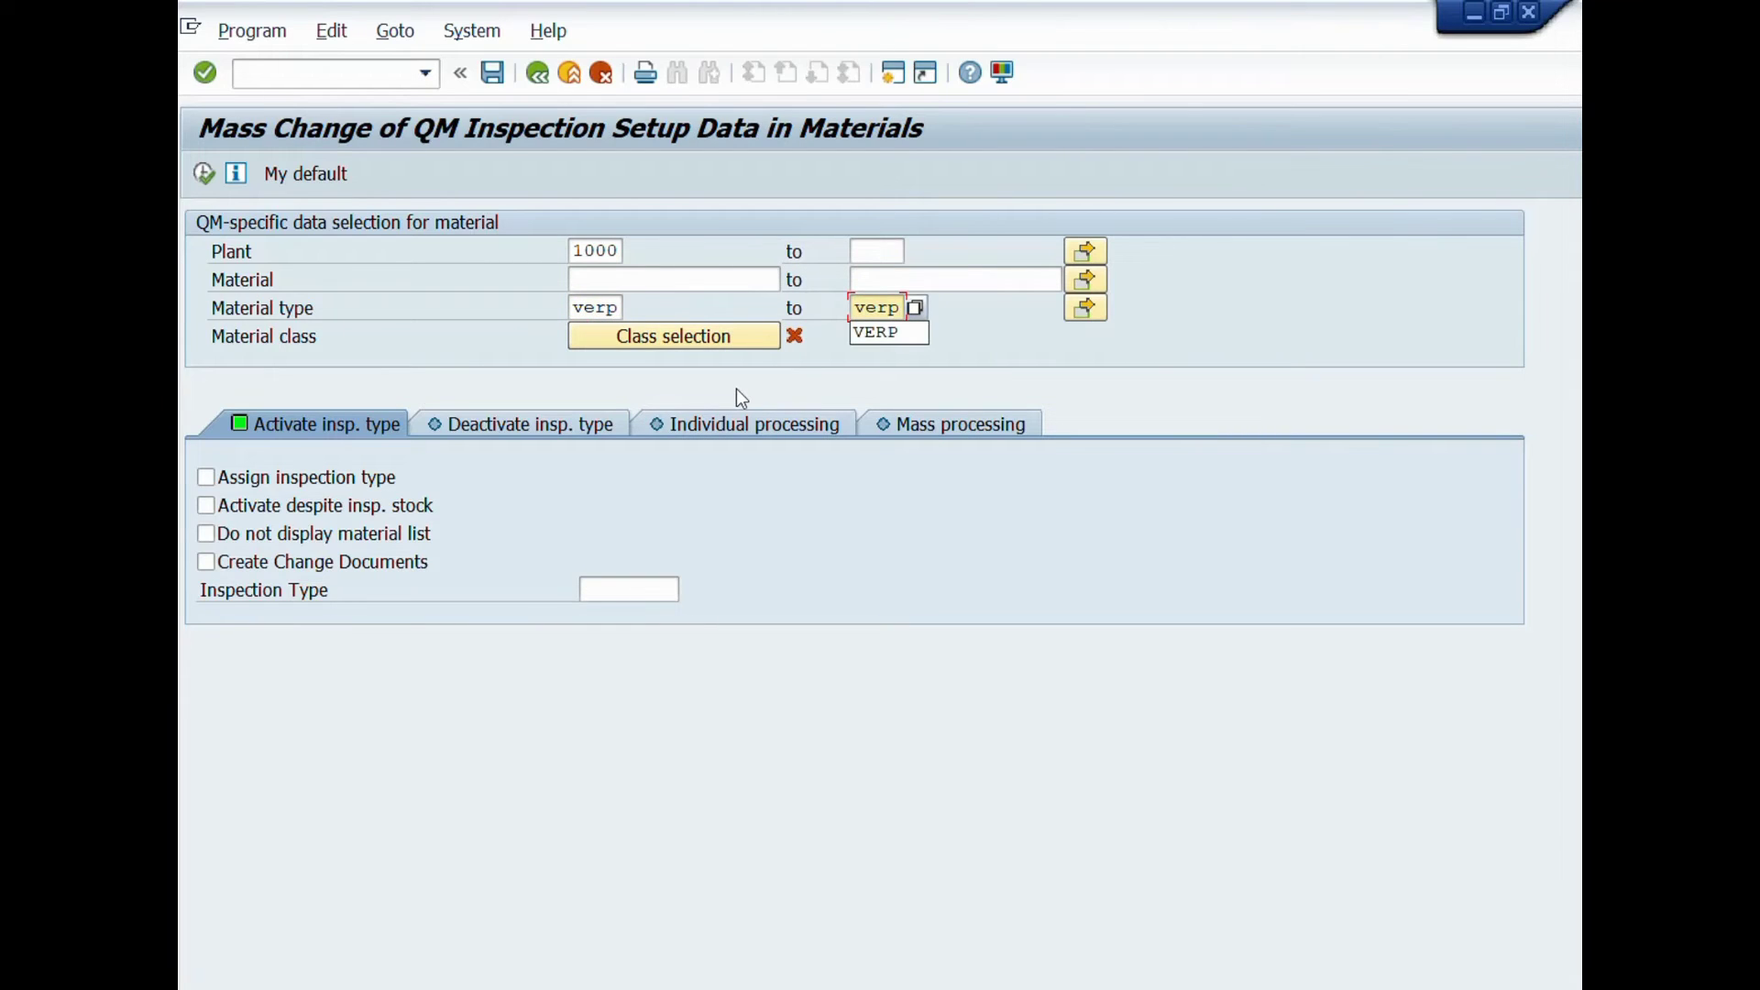
# Step: Tick Assign inspection type, enter inspection type 01, and confirm the selection
pyautogui.click(248, 484)
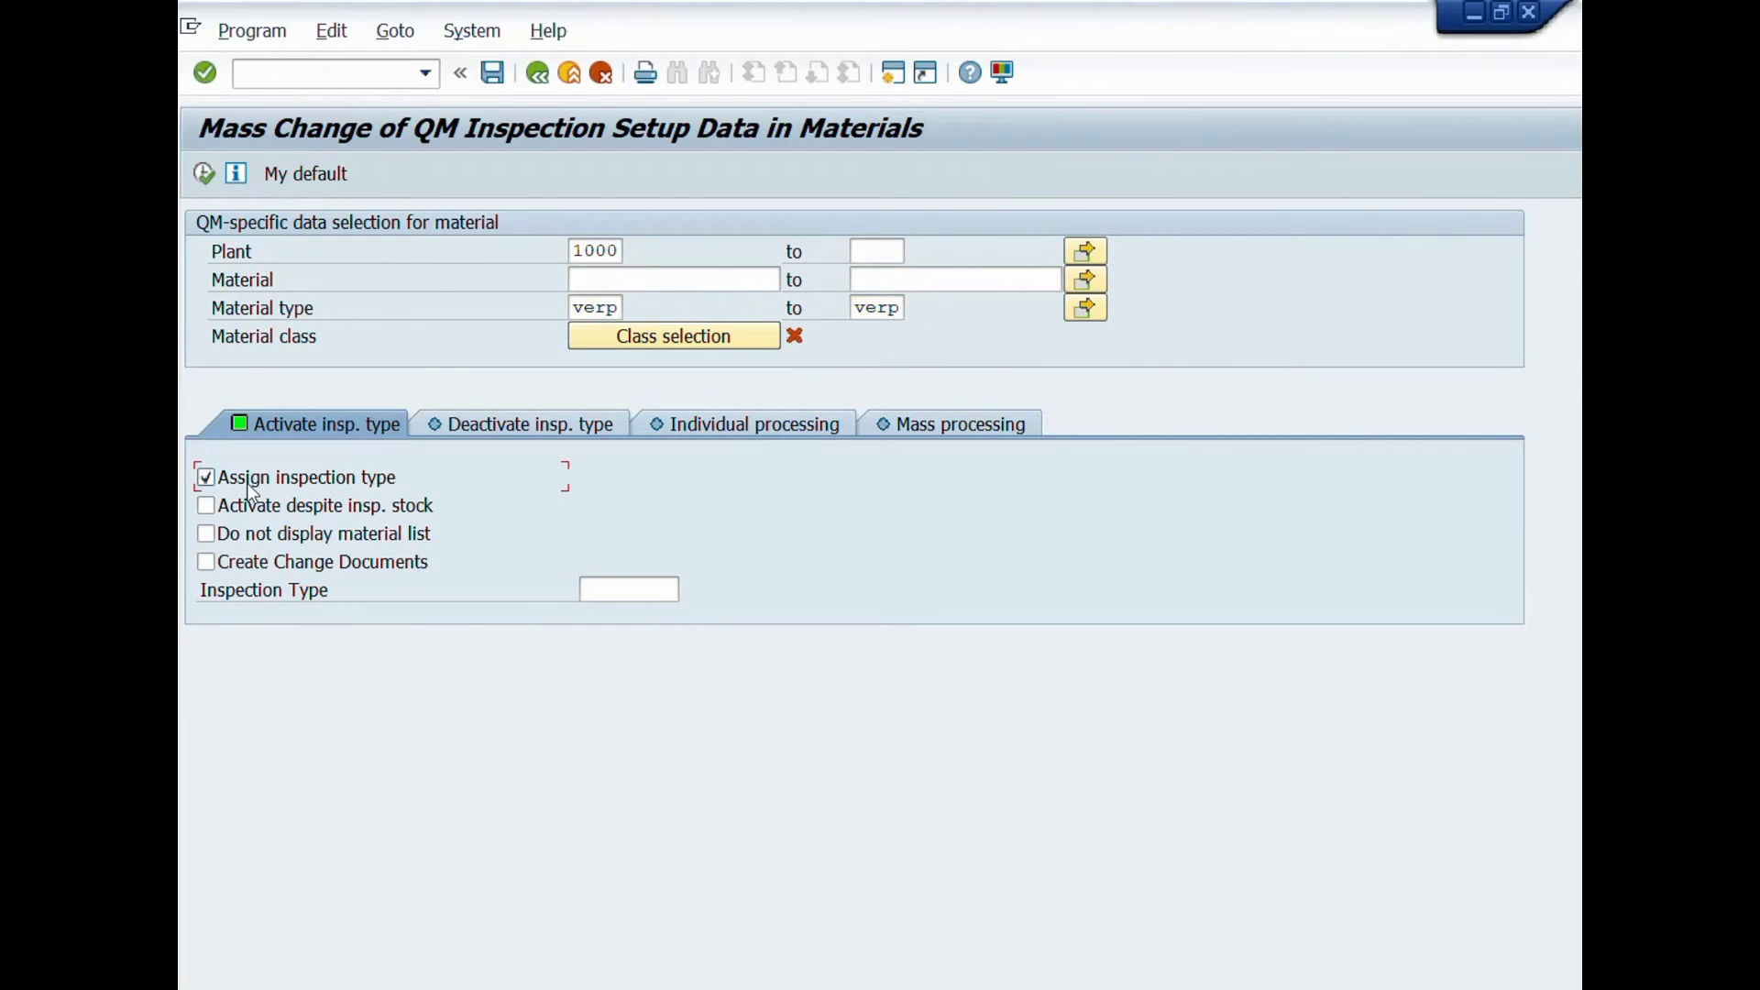
pyautogui.click(642, 589)
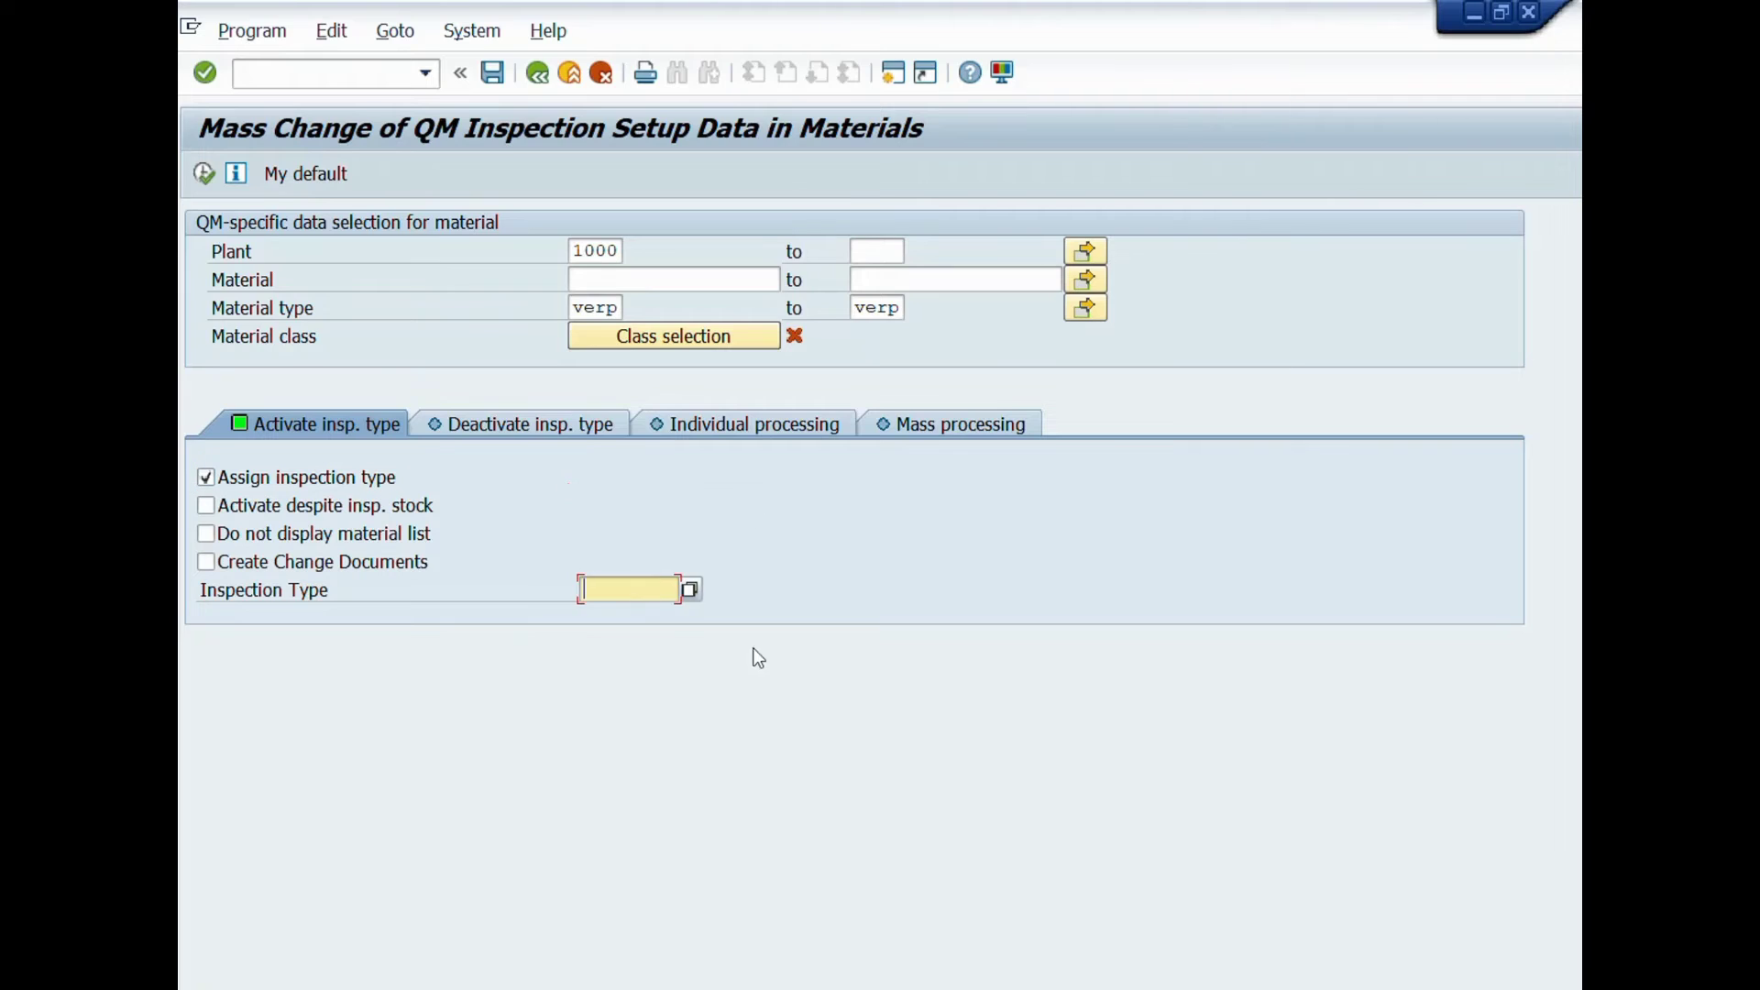
pyautogui.write('01')
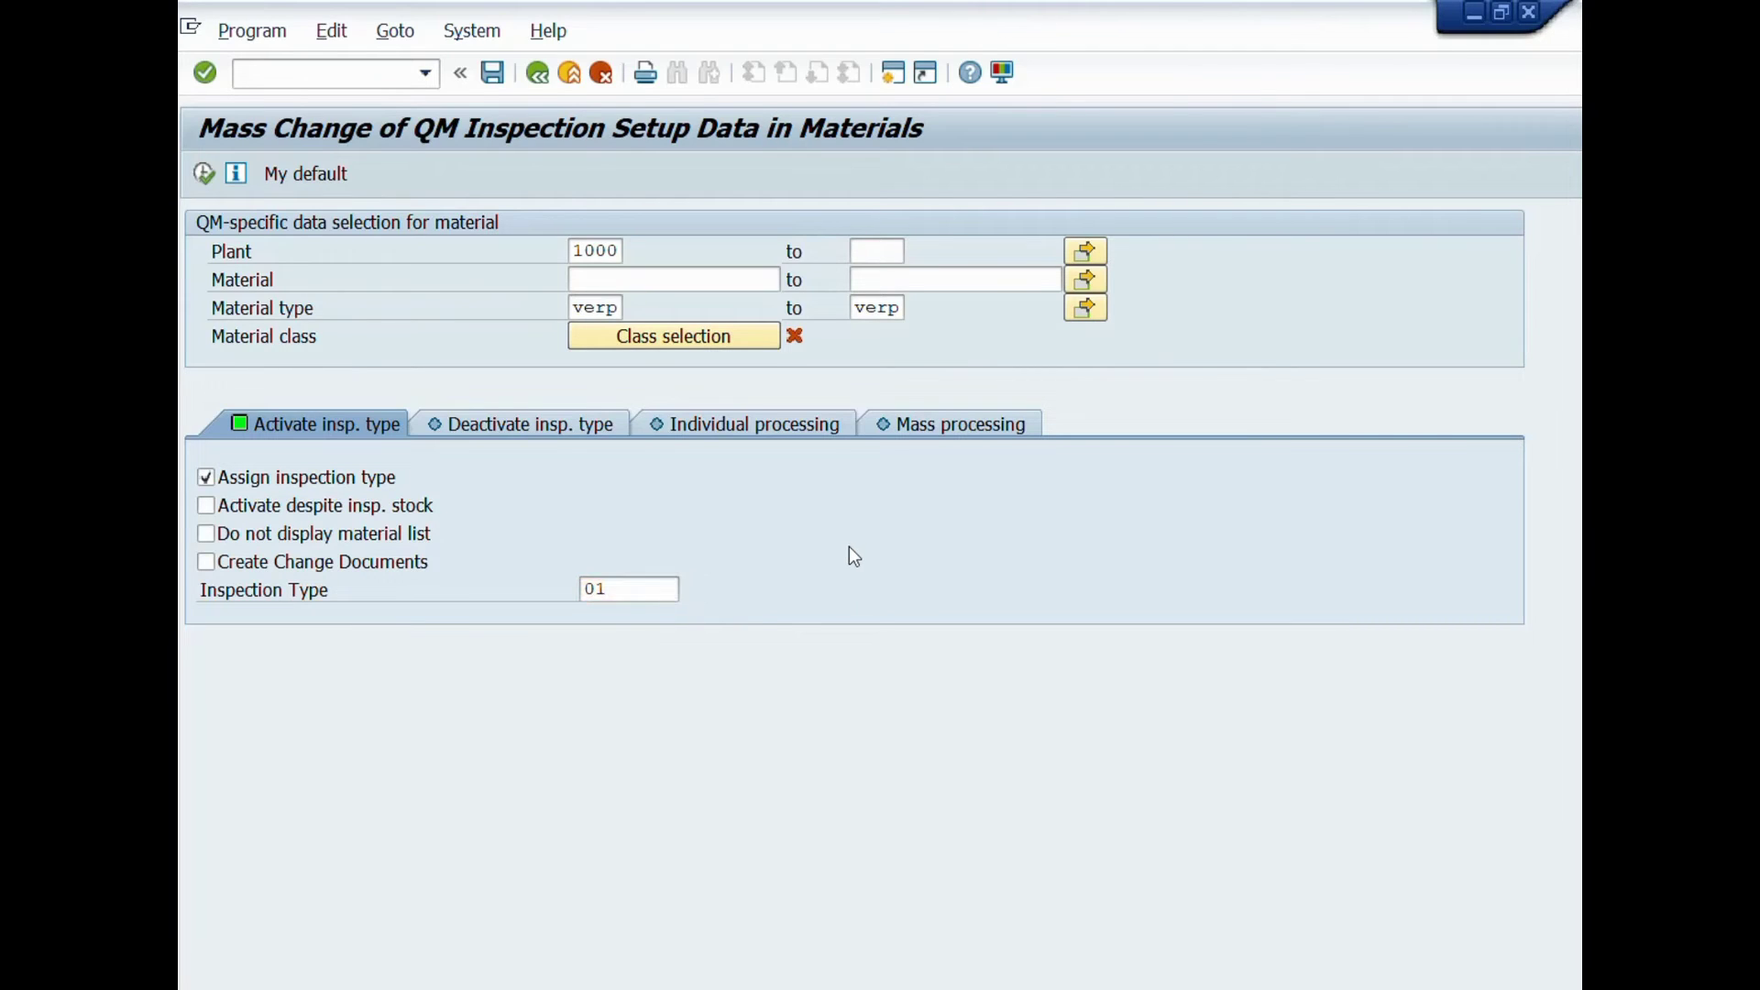
pyautogui.press('Return')
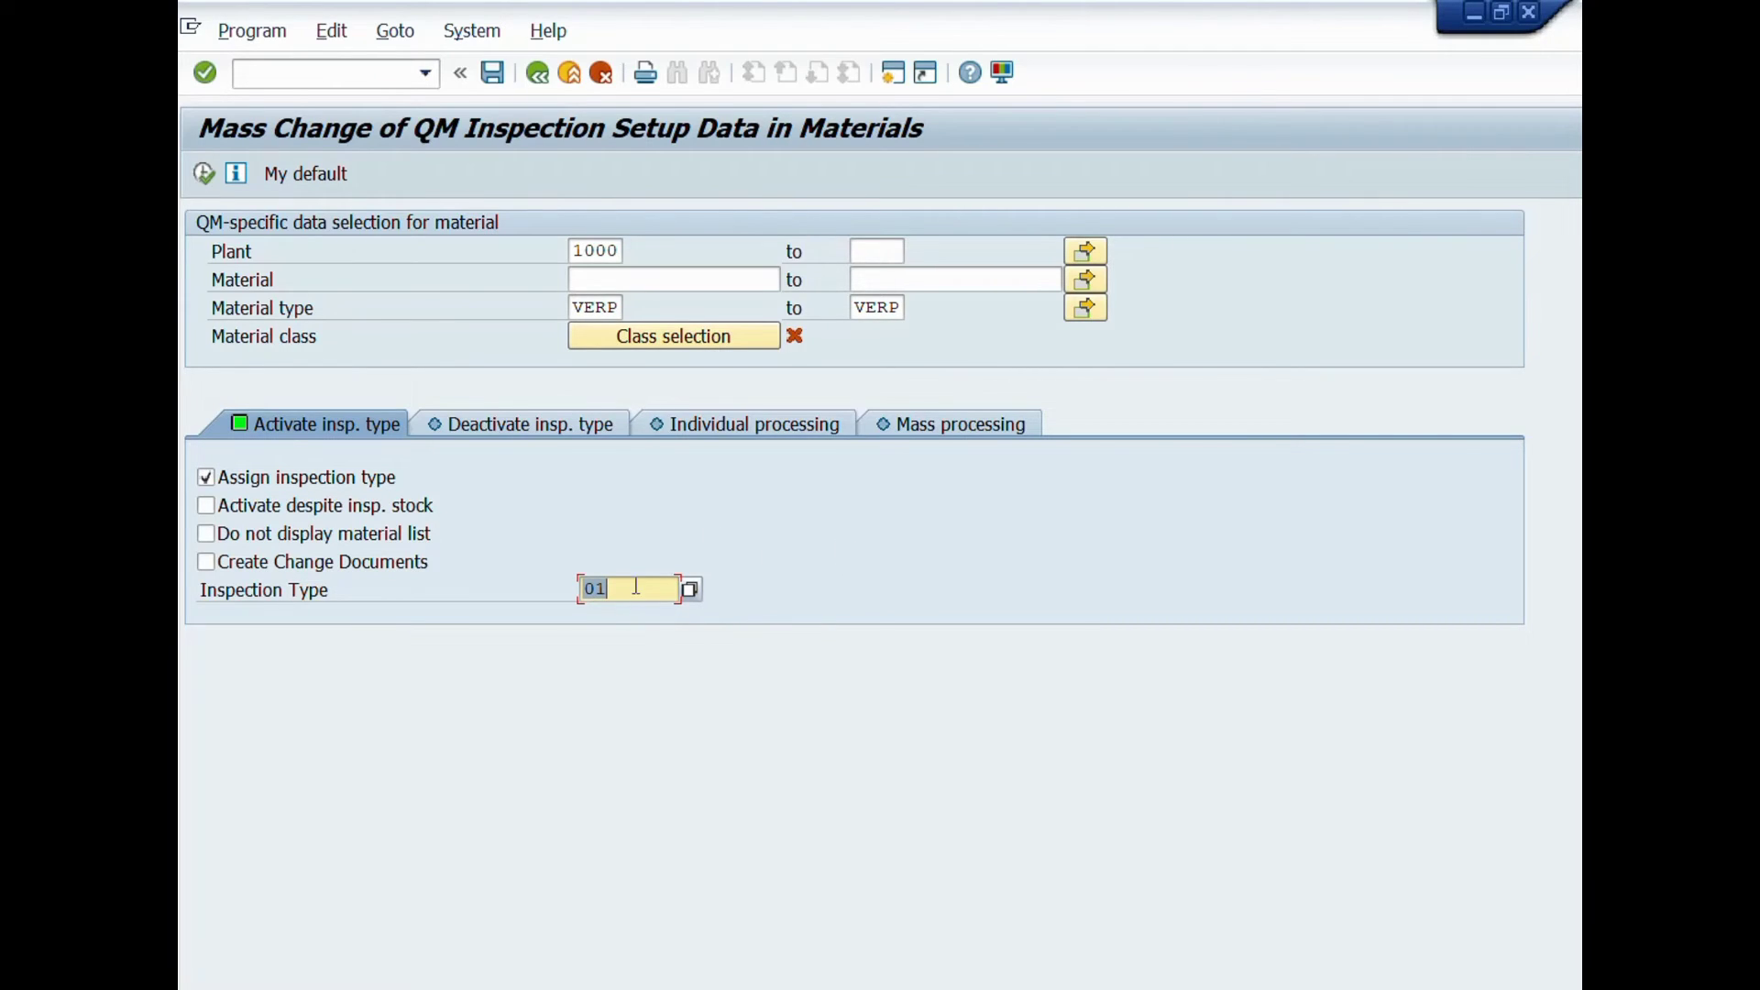
pyautogui.click(336, 511)
pyautogui.press('F1')
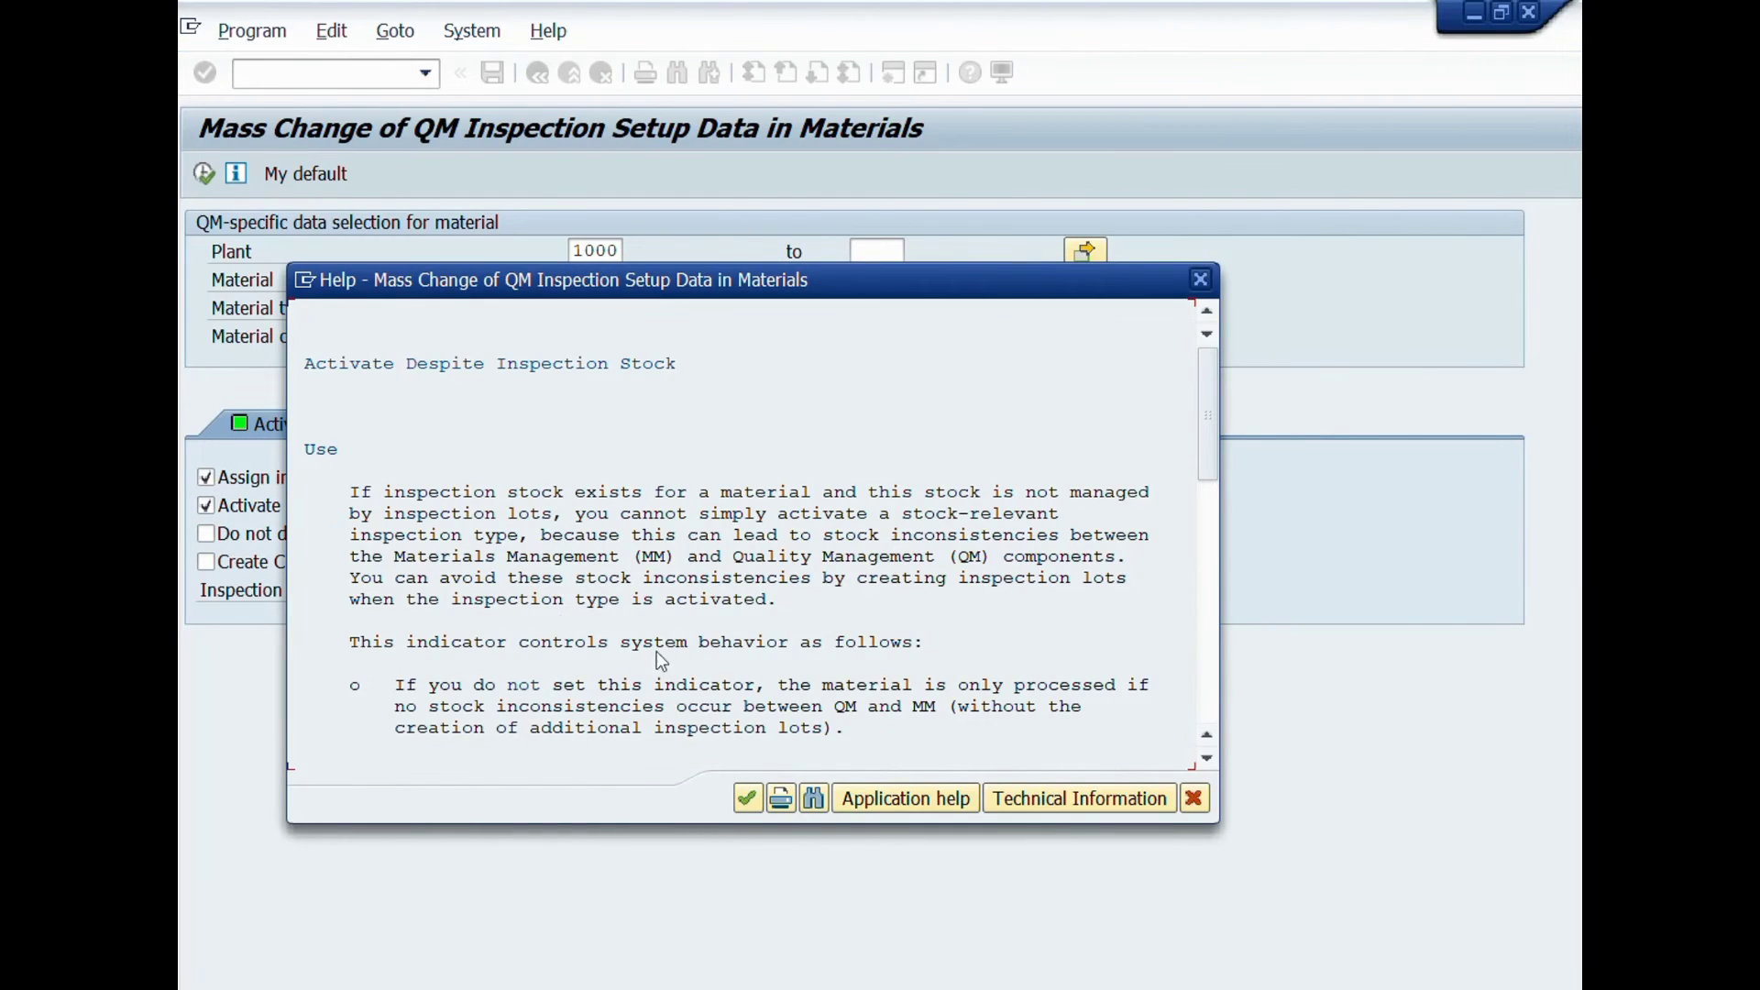
pyautogui.click(1201, 278)
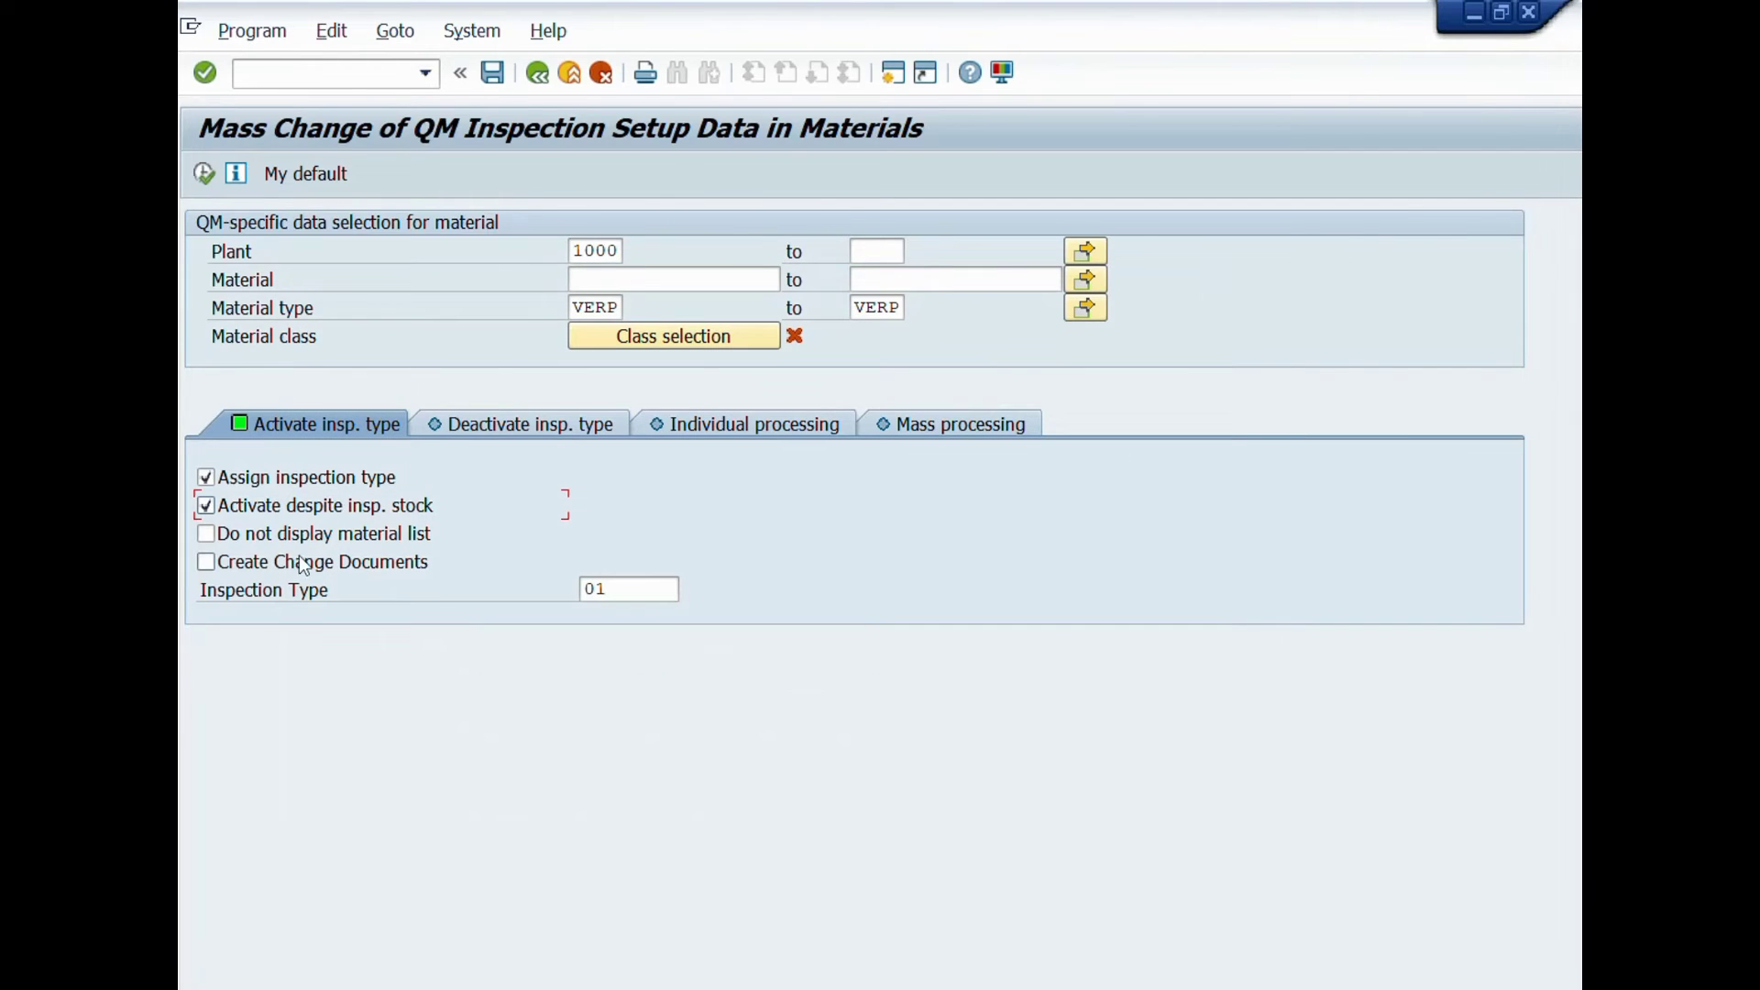
pyautogui.click(279, 508)
pyautogui.click(275, 537)
pyautogui.press('F1')
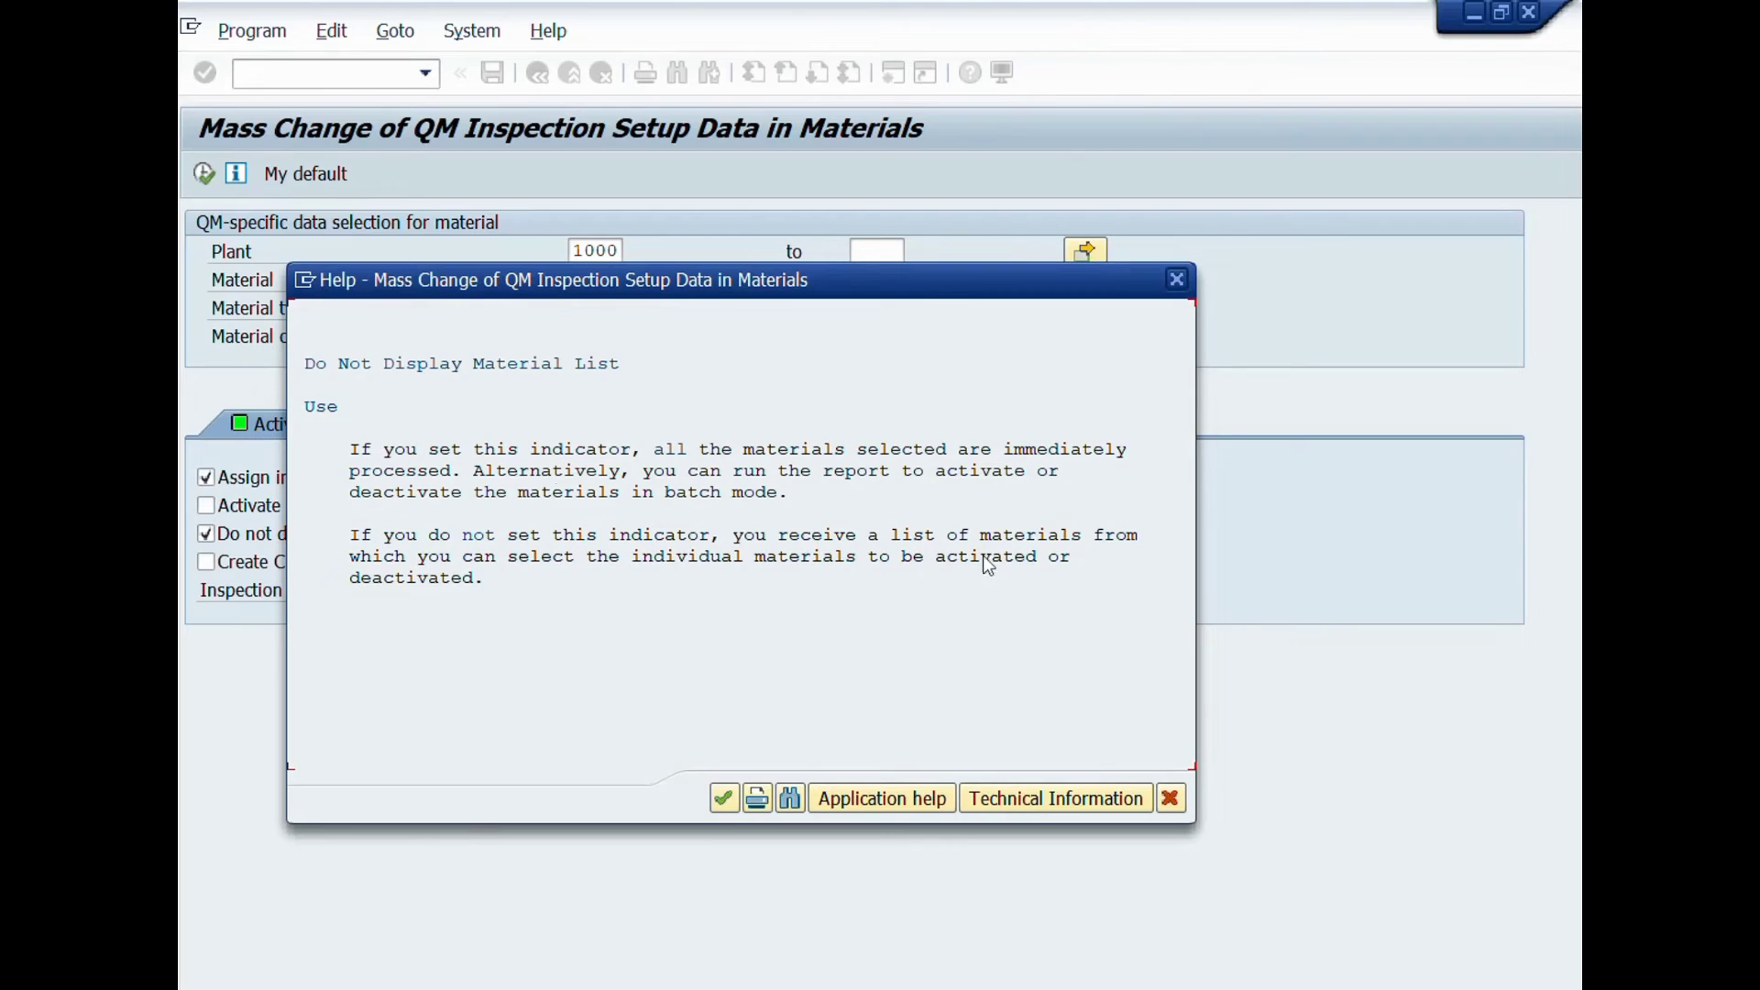
pyautogui.click(1171, 798)
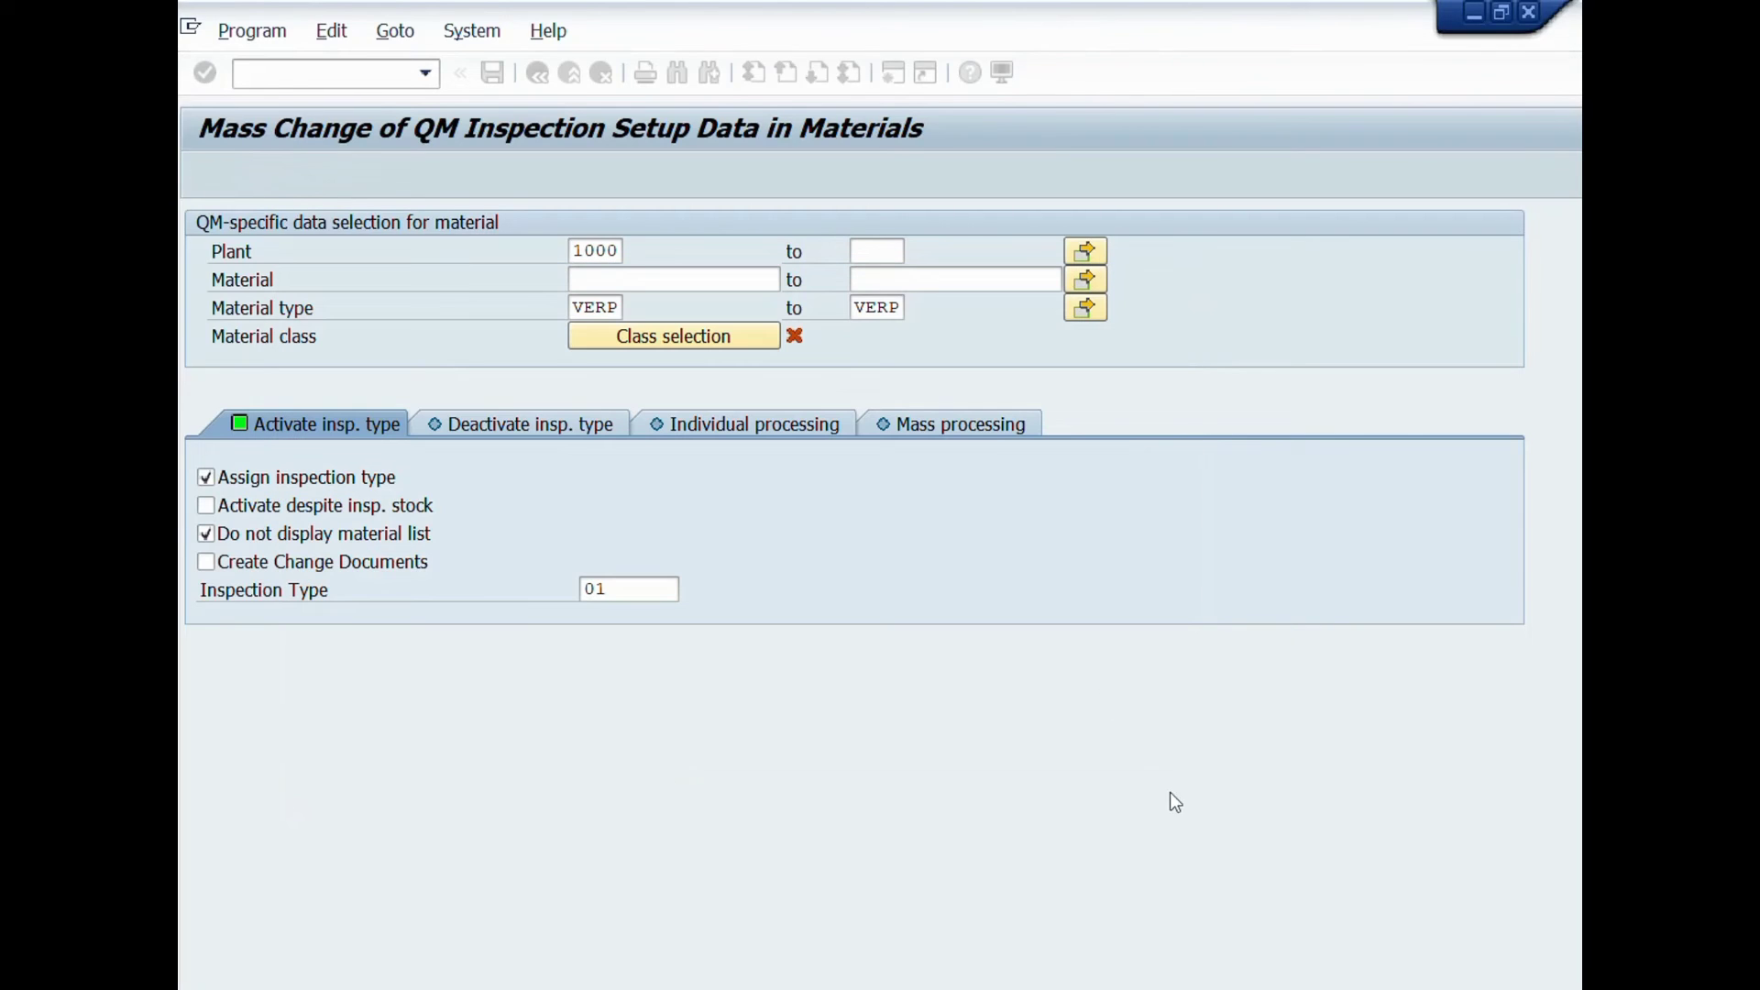
pyautogui.click(284, 533)
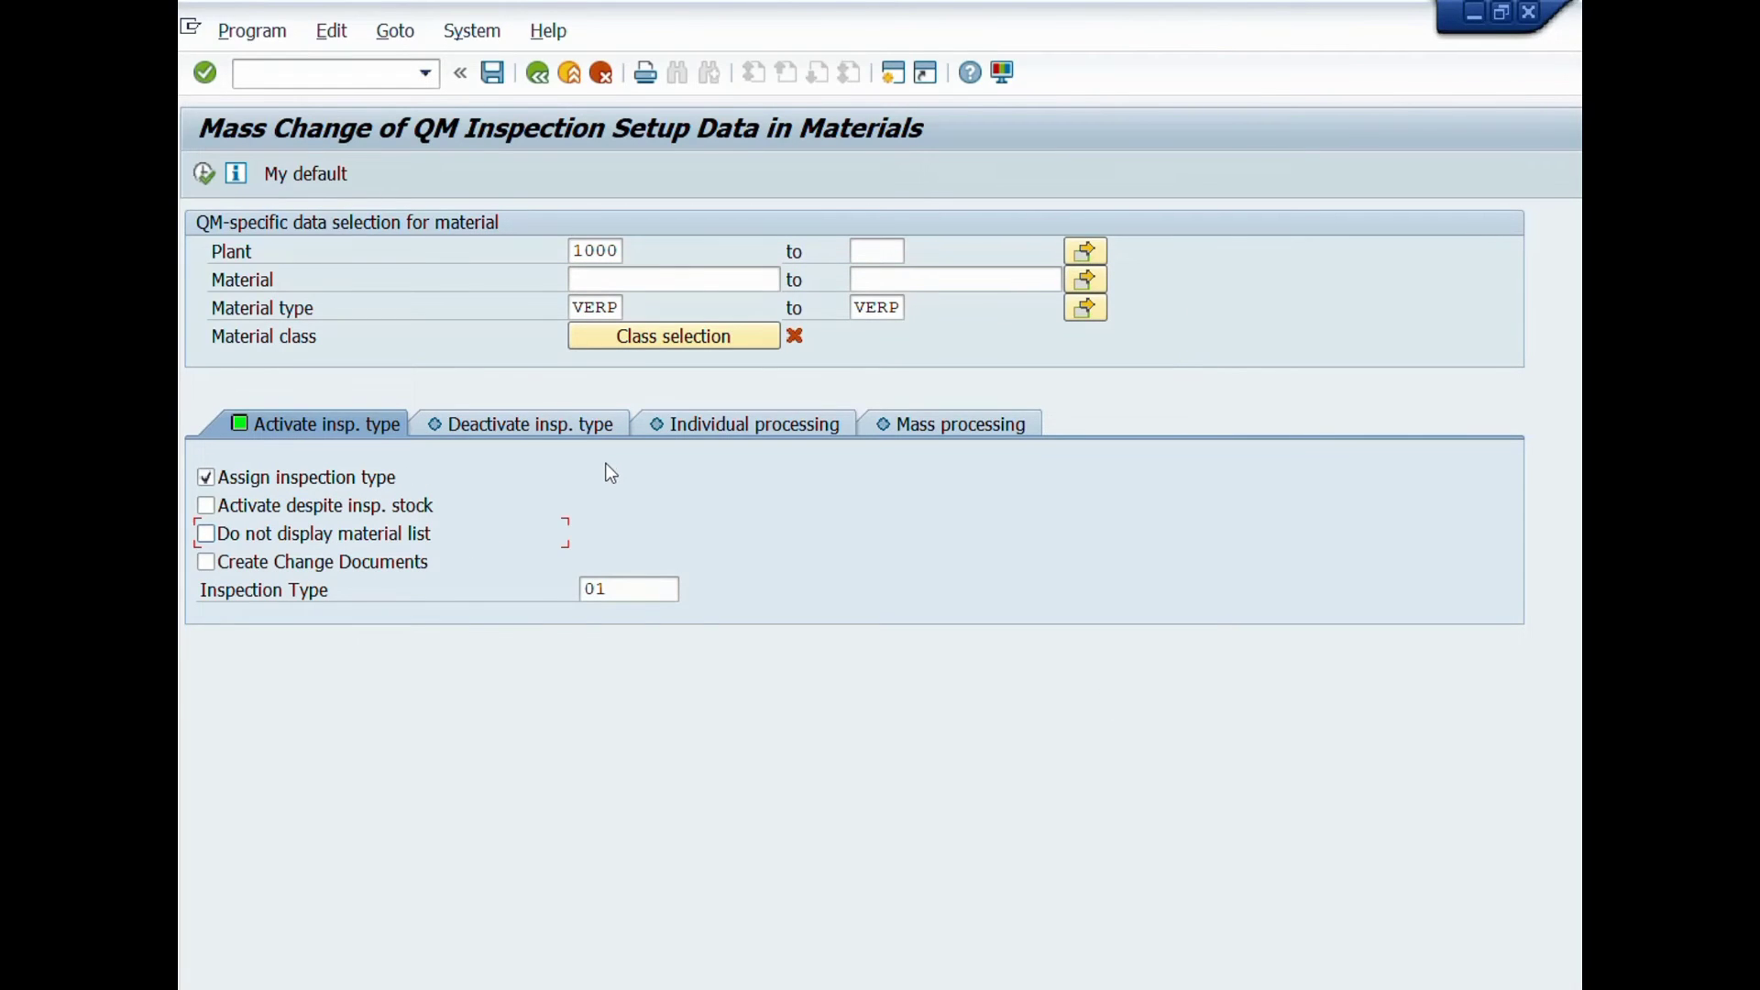
# Step: Enter inspection type 01 on the Mass processing tab
pyautogui.click(917, 424)
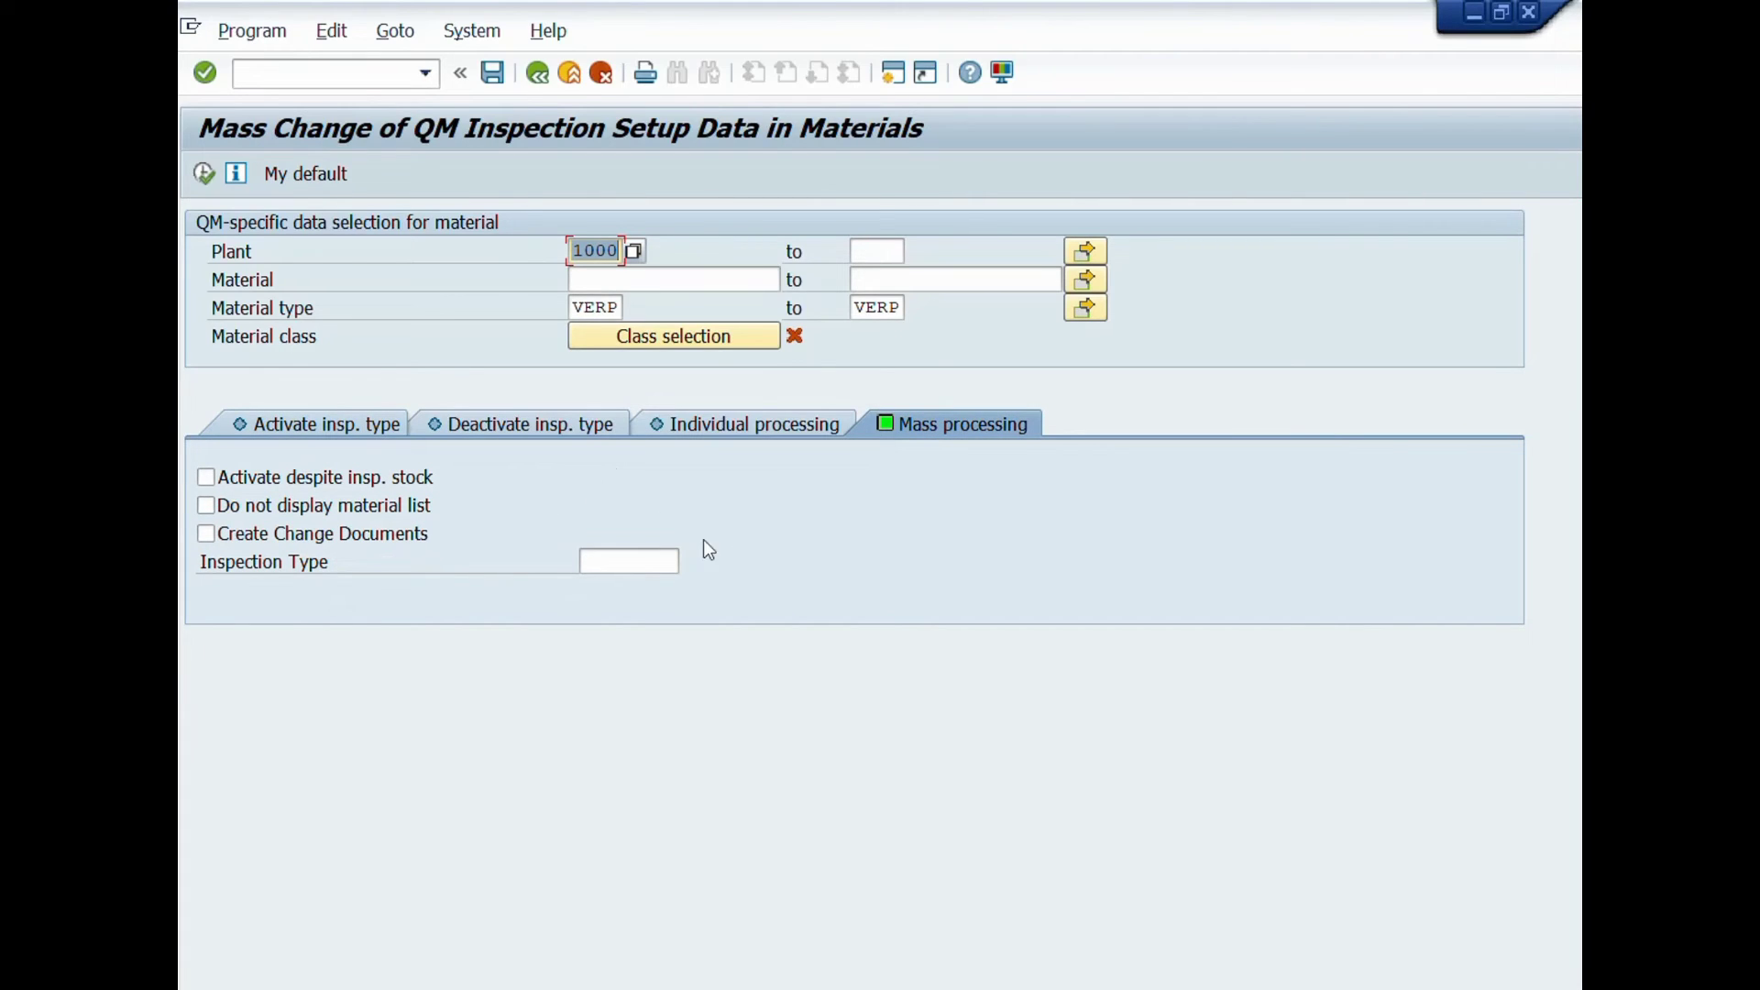
pyautogui.click(657, 556)
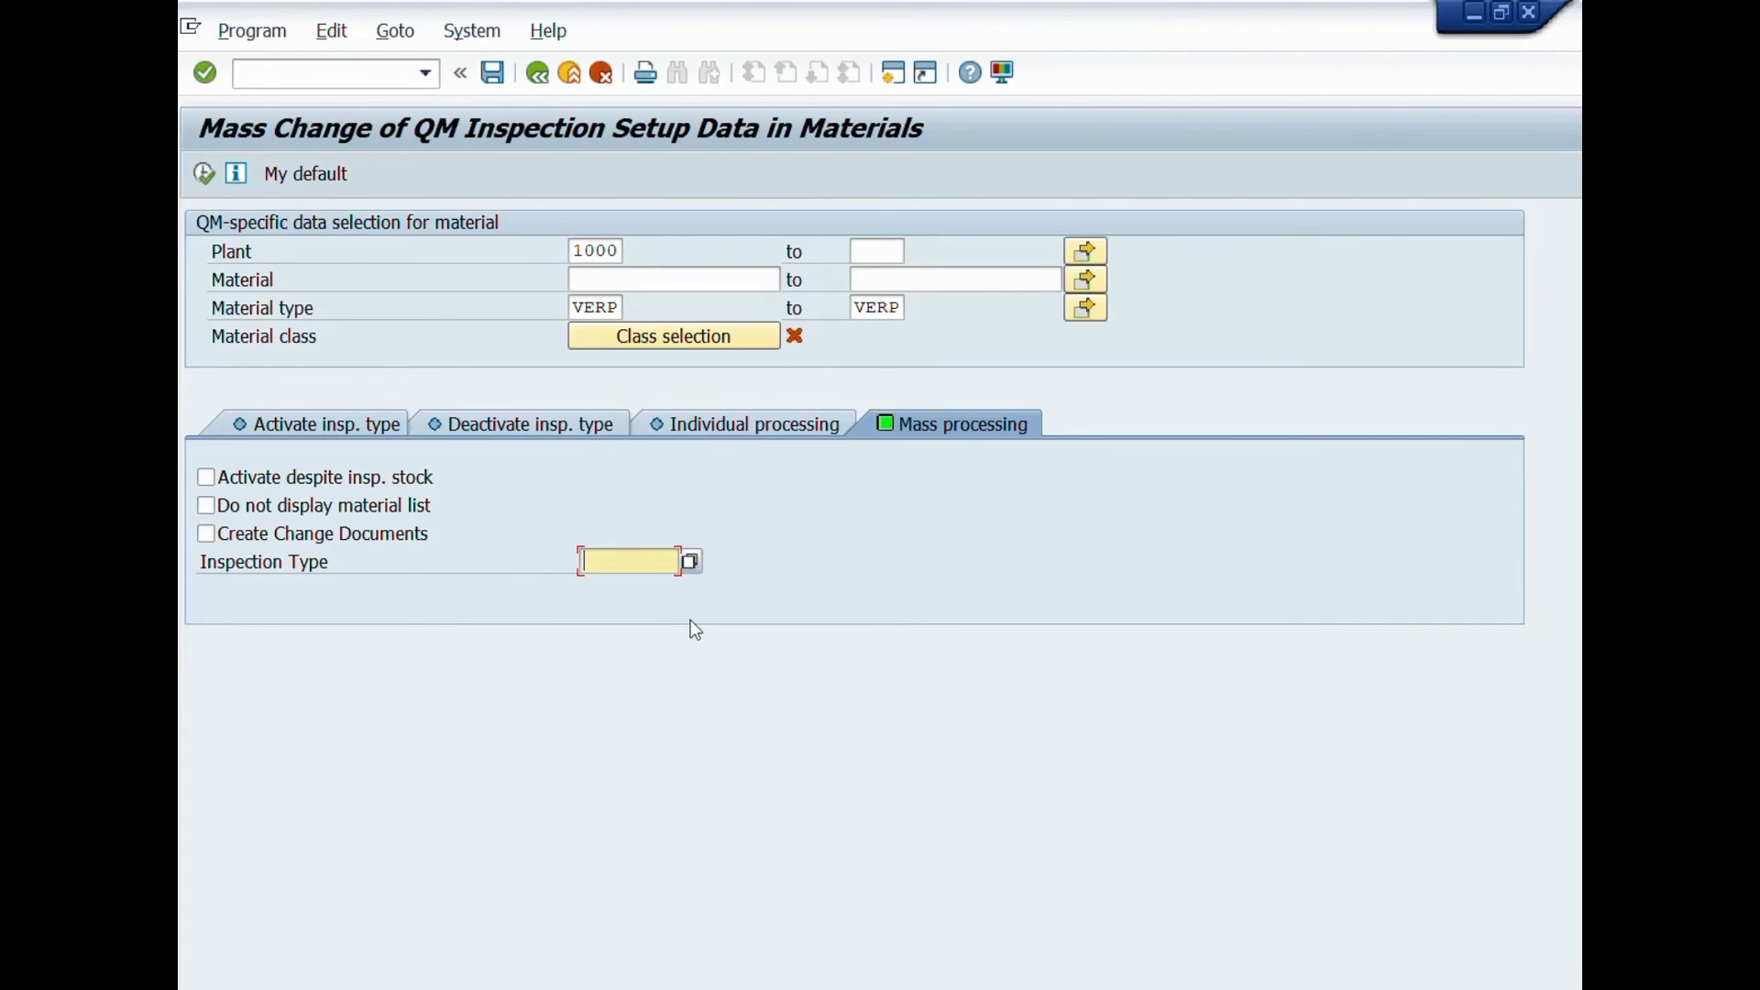
pyautogui.write('01')
# Step: Untick Assign inspection type and clear its 01 value, then execute mass processing for VERP
pyautogui.click(381, 424)
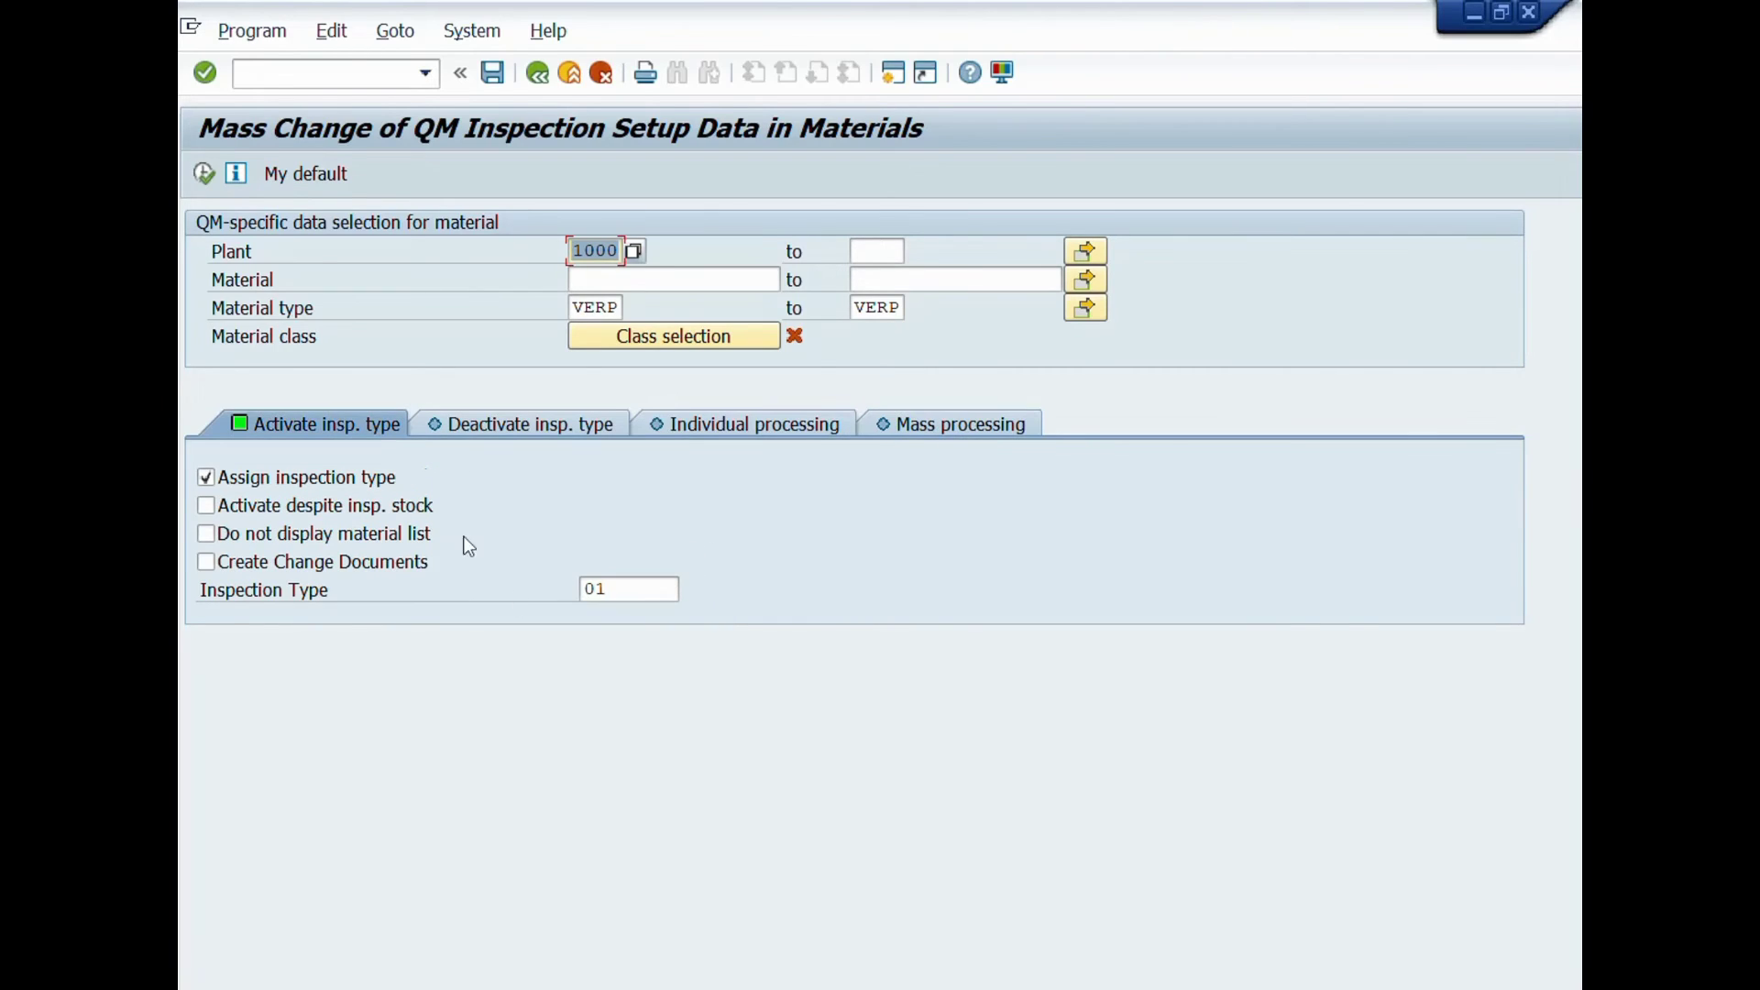
pyautogui.click(206, 477)
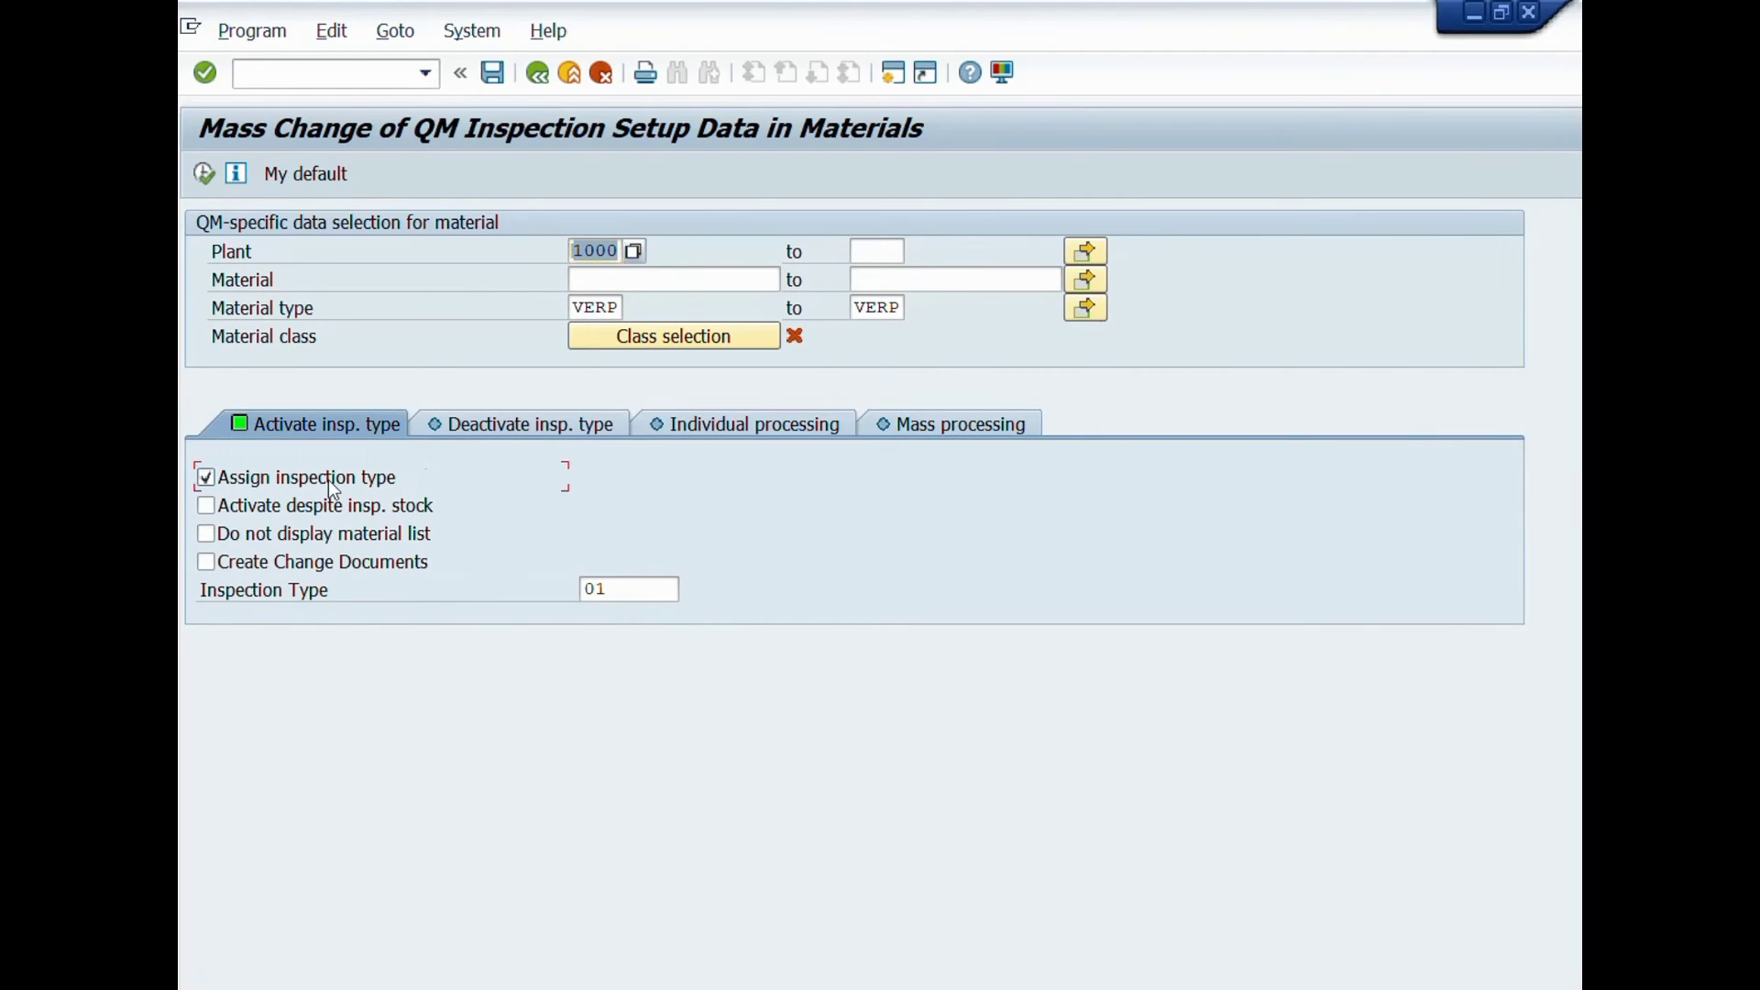
pyautogui.doubleClick(614, 583)
pyautogui.press('BackSpace')
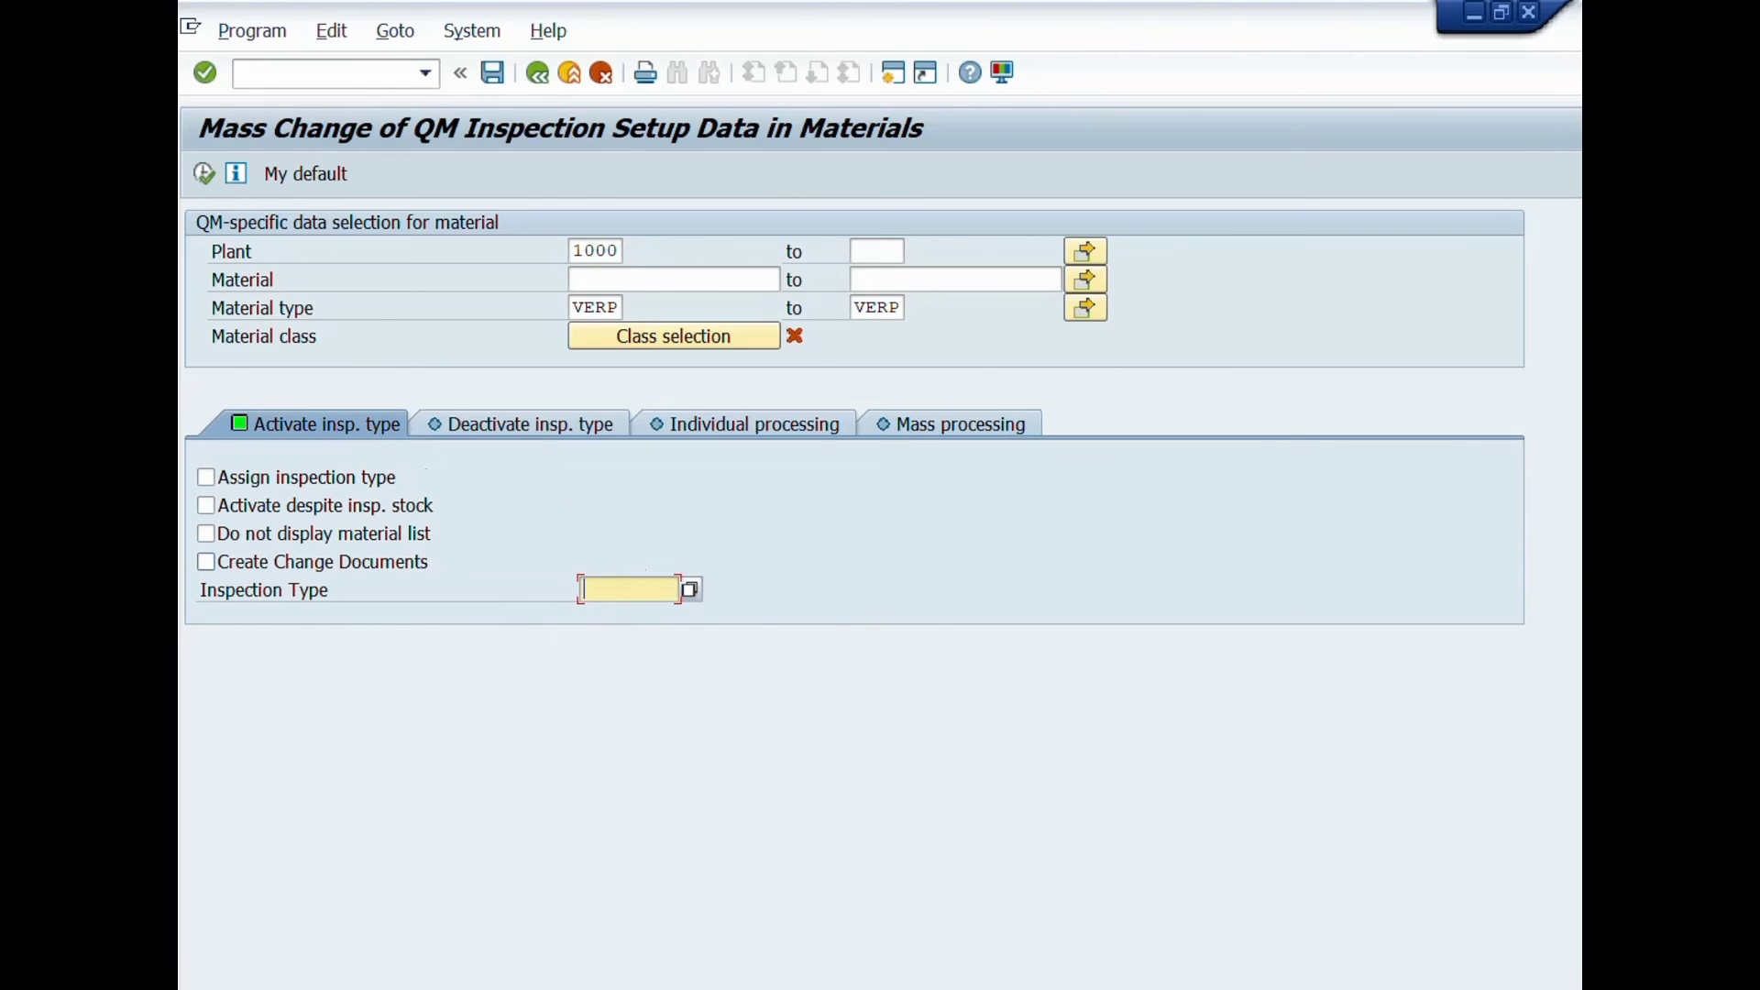
pyautogui.click(956, 426)
pyautogui.press('F8')
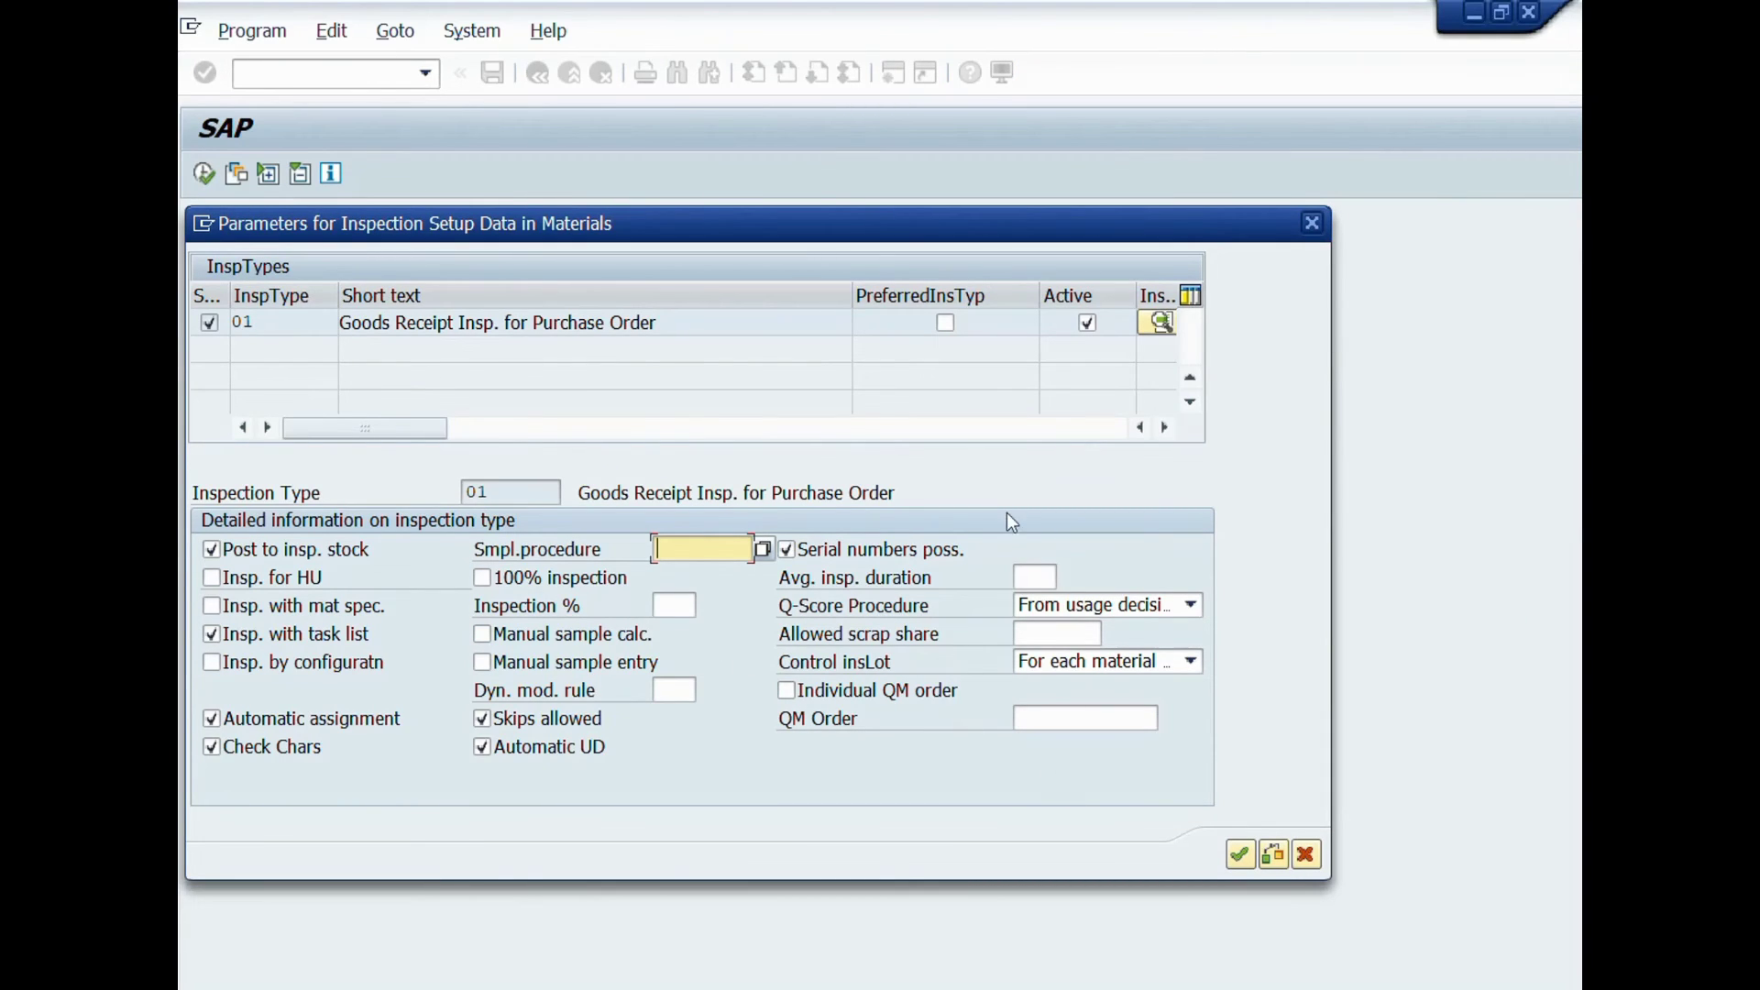
# Step: Give inspection type 01 an average inspection duration of 3 and keep it marked Active
pyautogui.click(1035, 577)
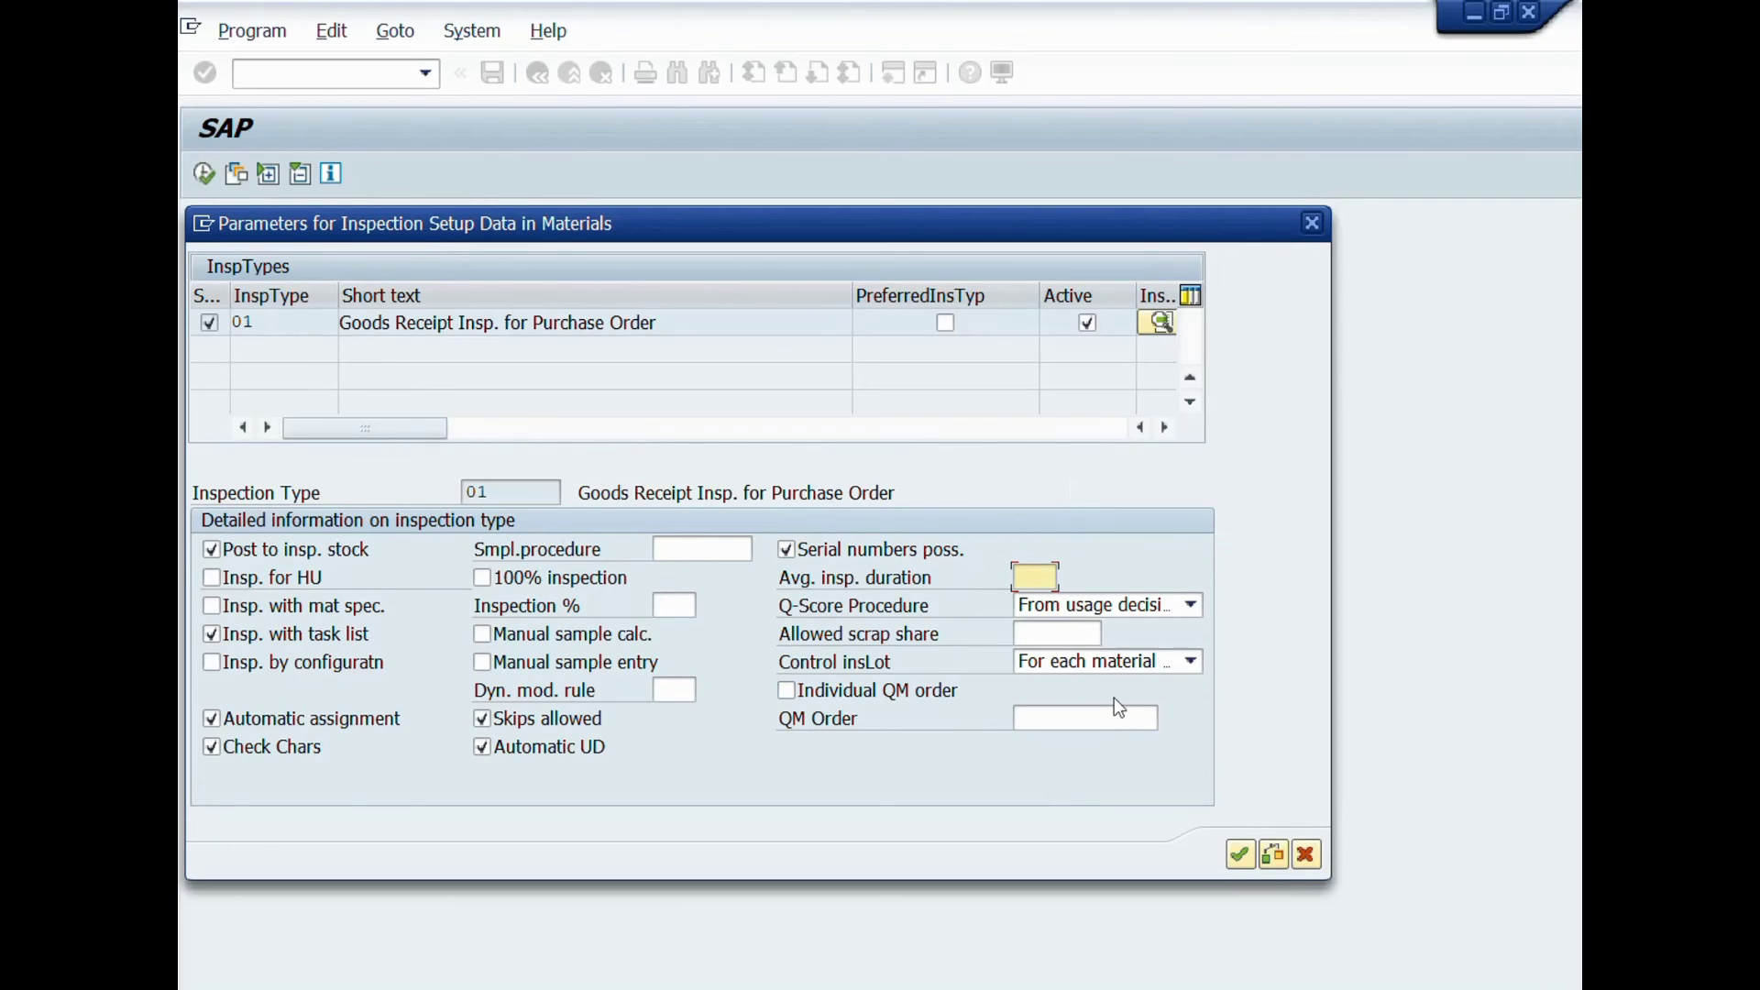
pyautogui.write('3')
pyautogui.click(1089, 326)
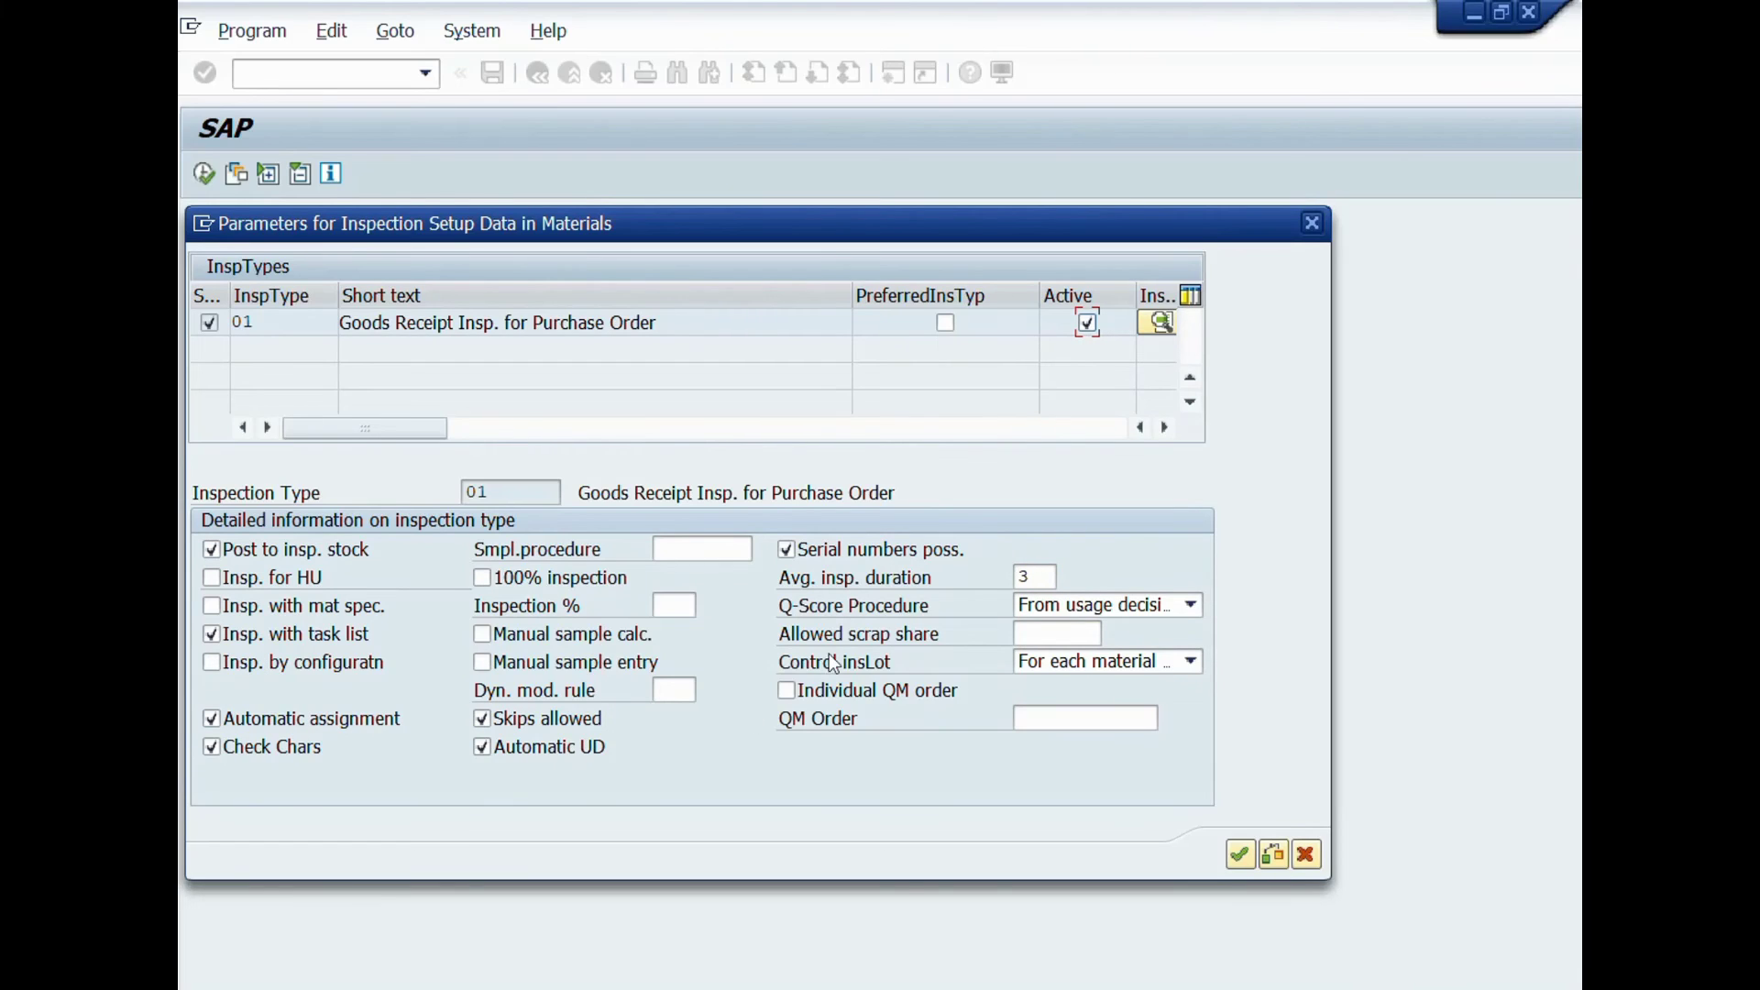
# Step: Confirm the parameters, select all listed VERP materials, and save the inspection setup
pyautogui.click(1240, 856)
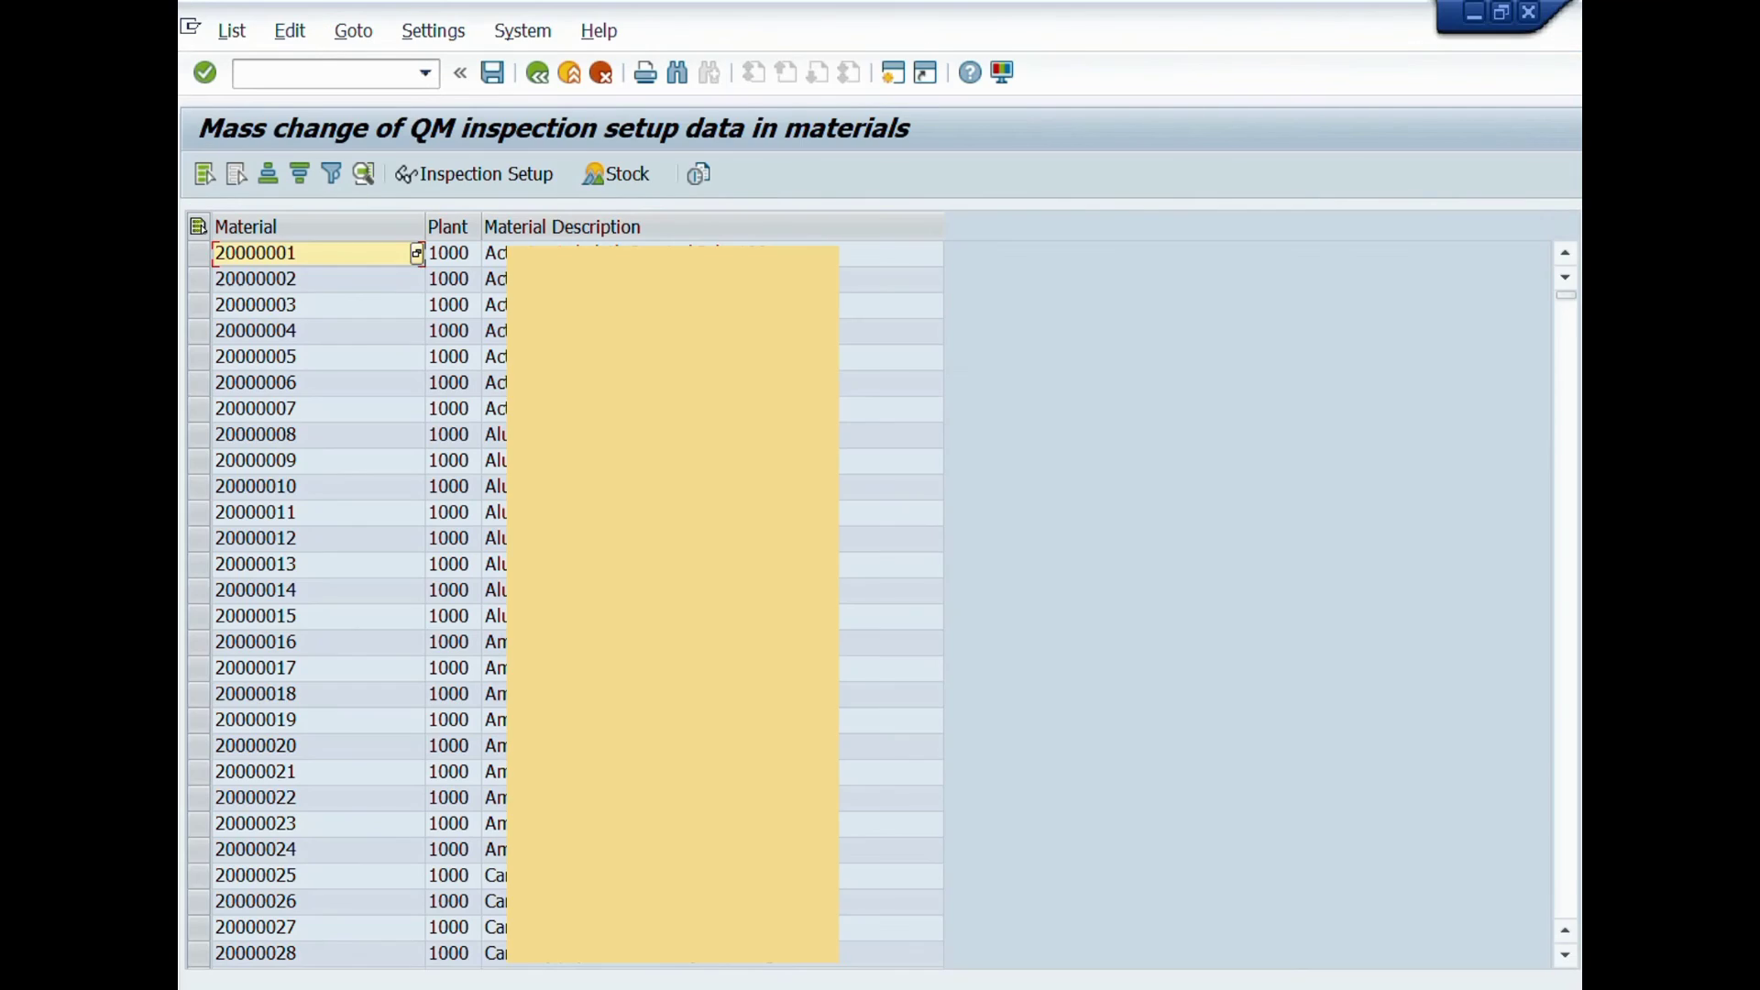
pyautogui.click(199, 177)
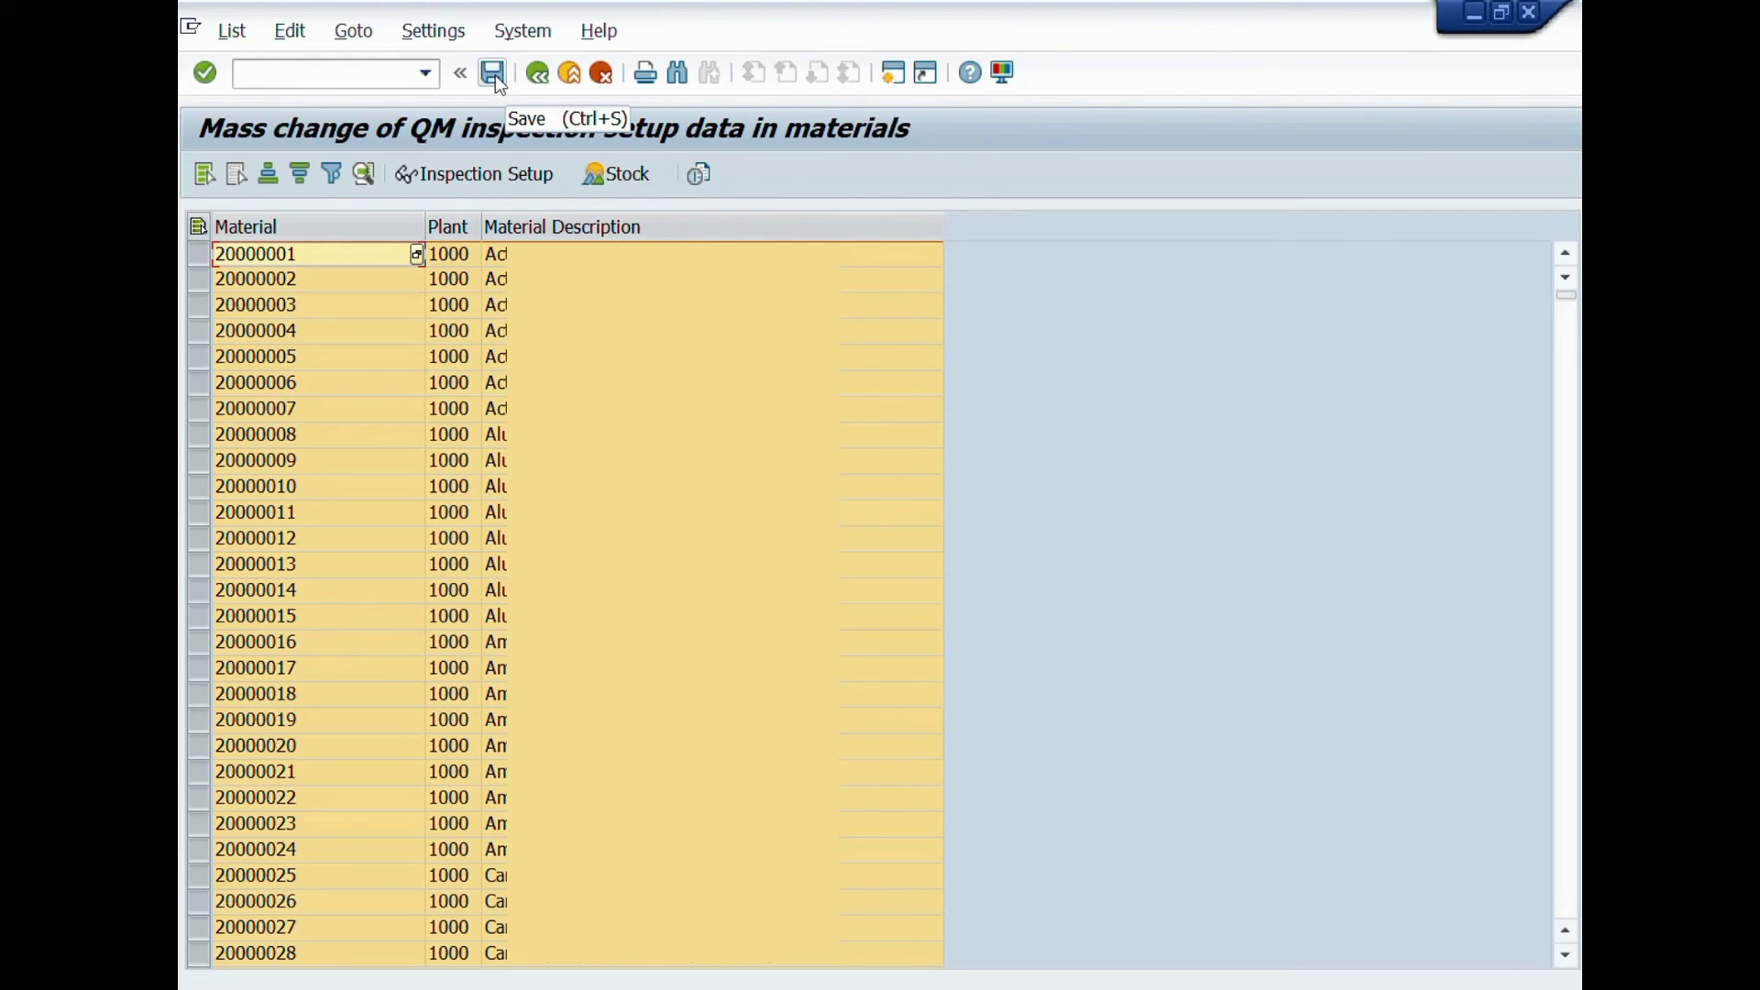
pyautogui.click(537, 72)
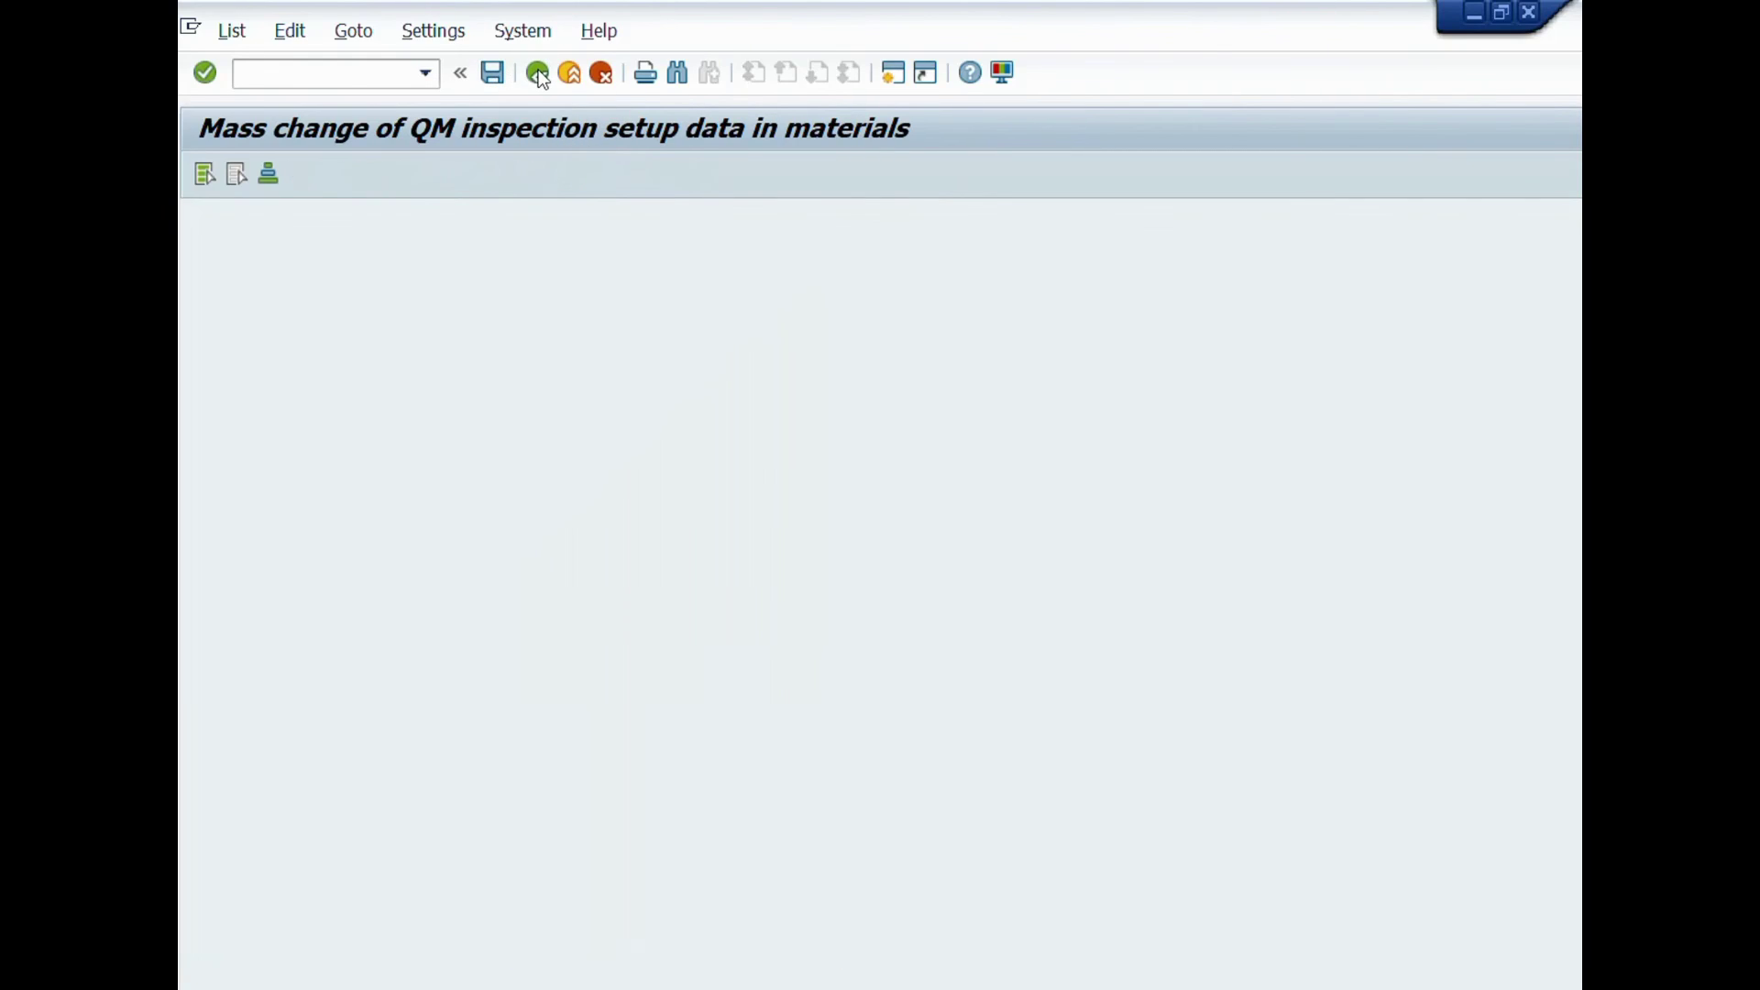
# Step: Enter inspection type 01 on the Deactivate insp. type tab and list the matching materials
pyautogui.click(554, 425)
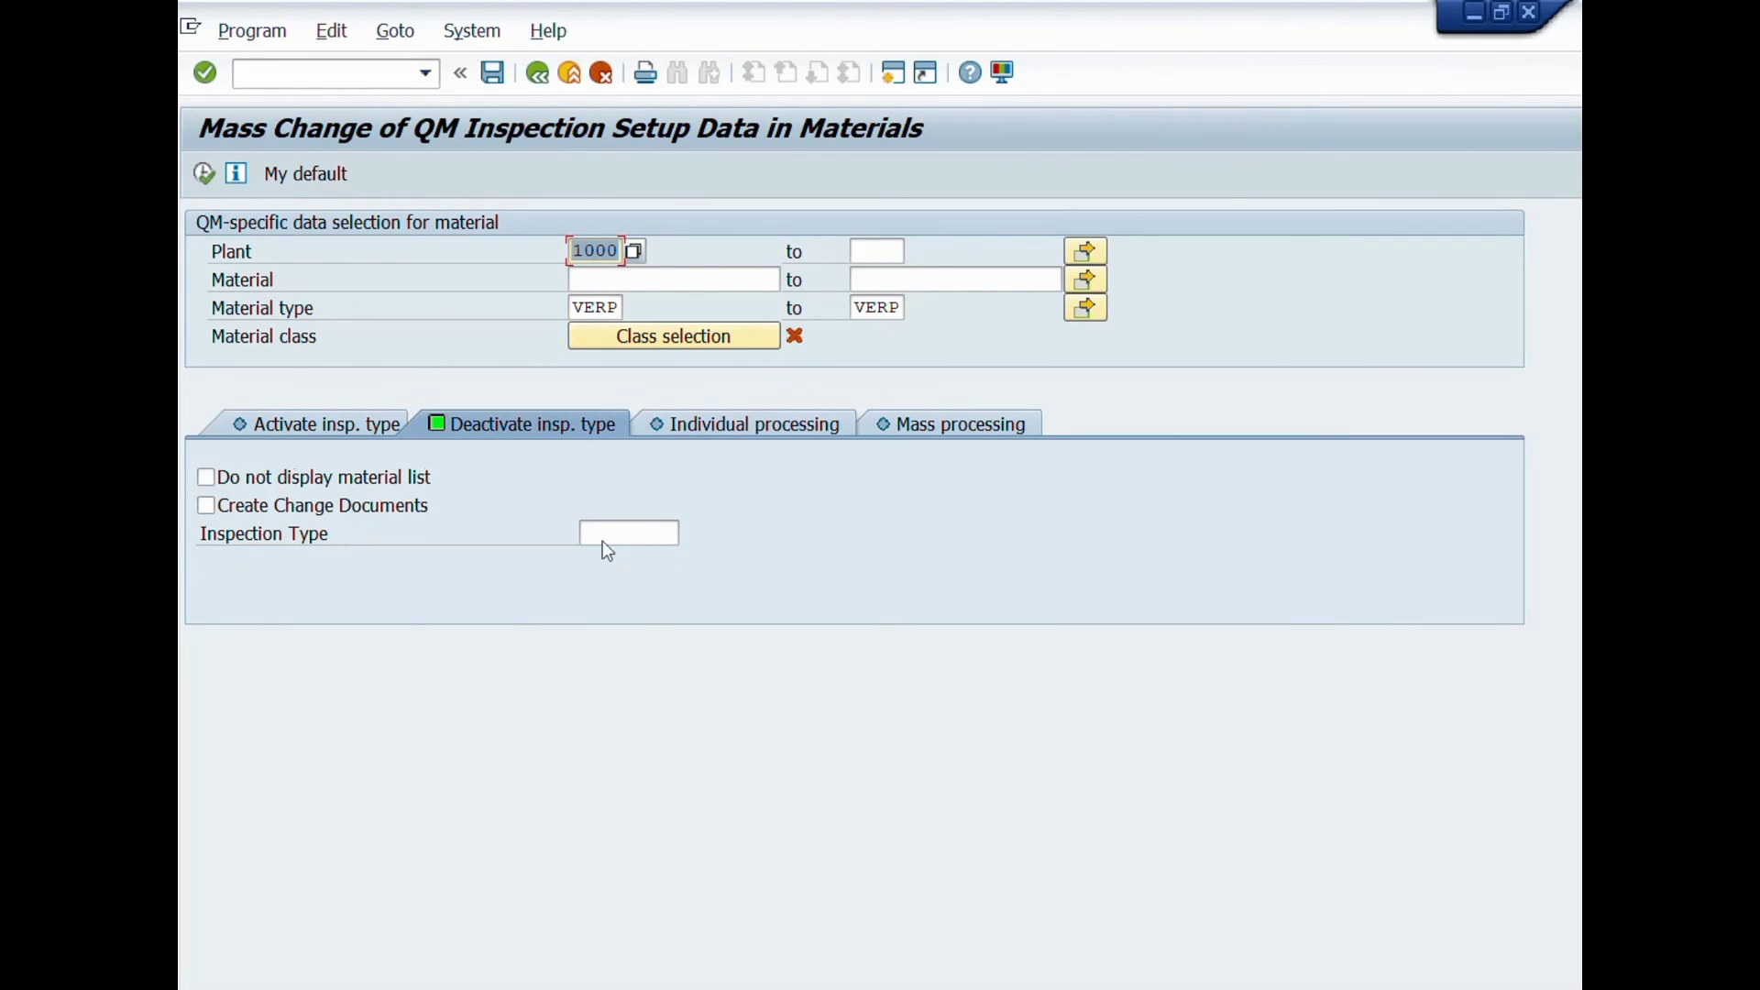
pyautogui.click(641, 532)
pyautogui.write('01')
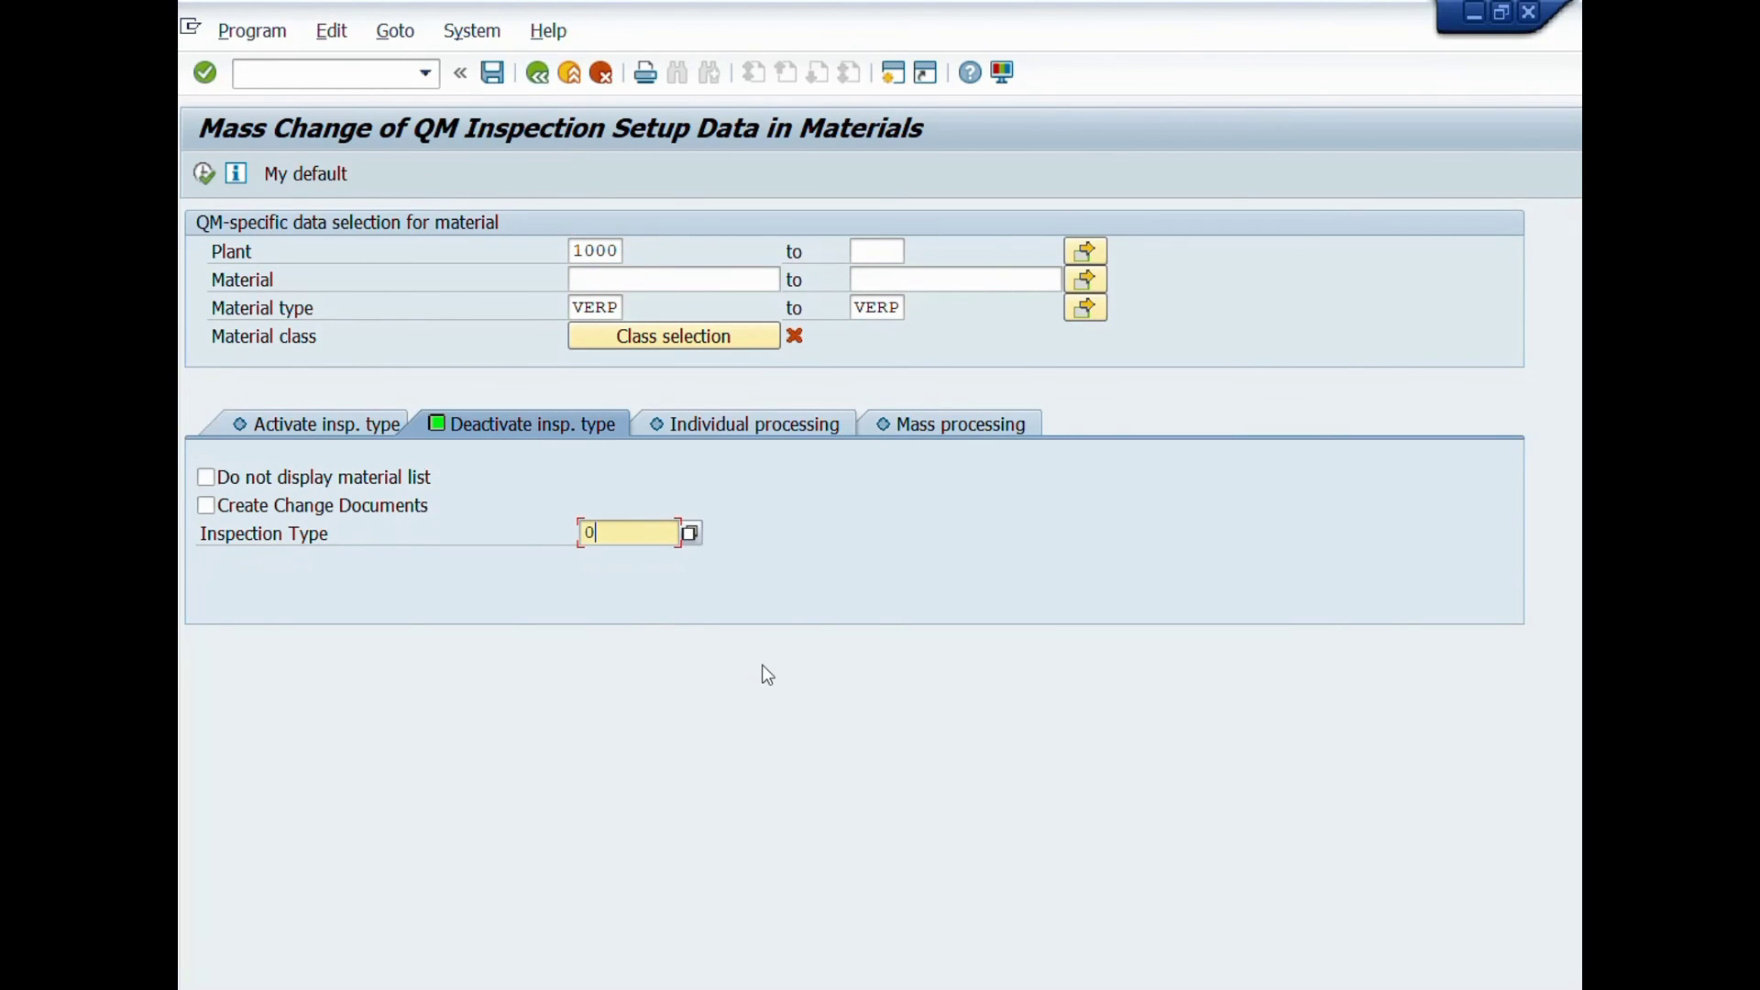
pyautogui.click(206, 174)
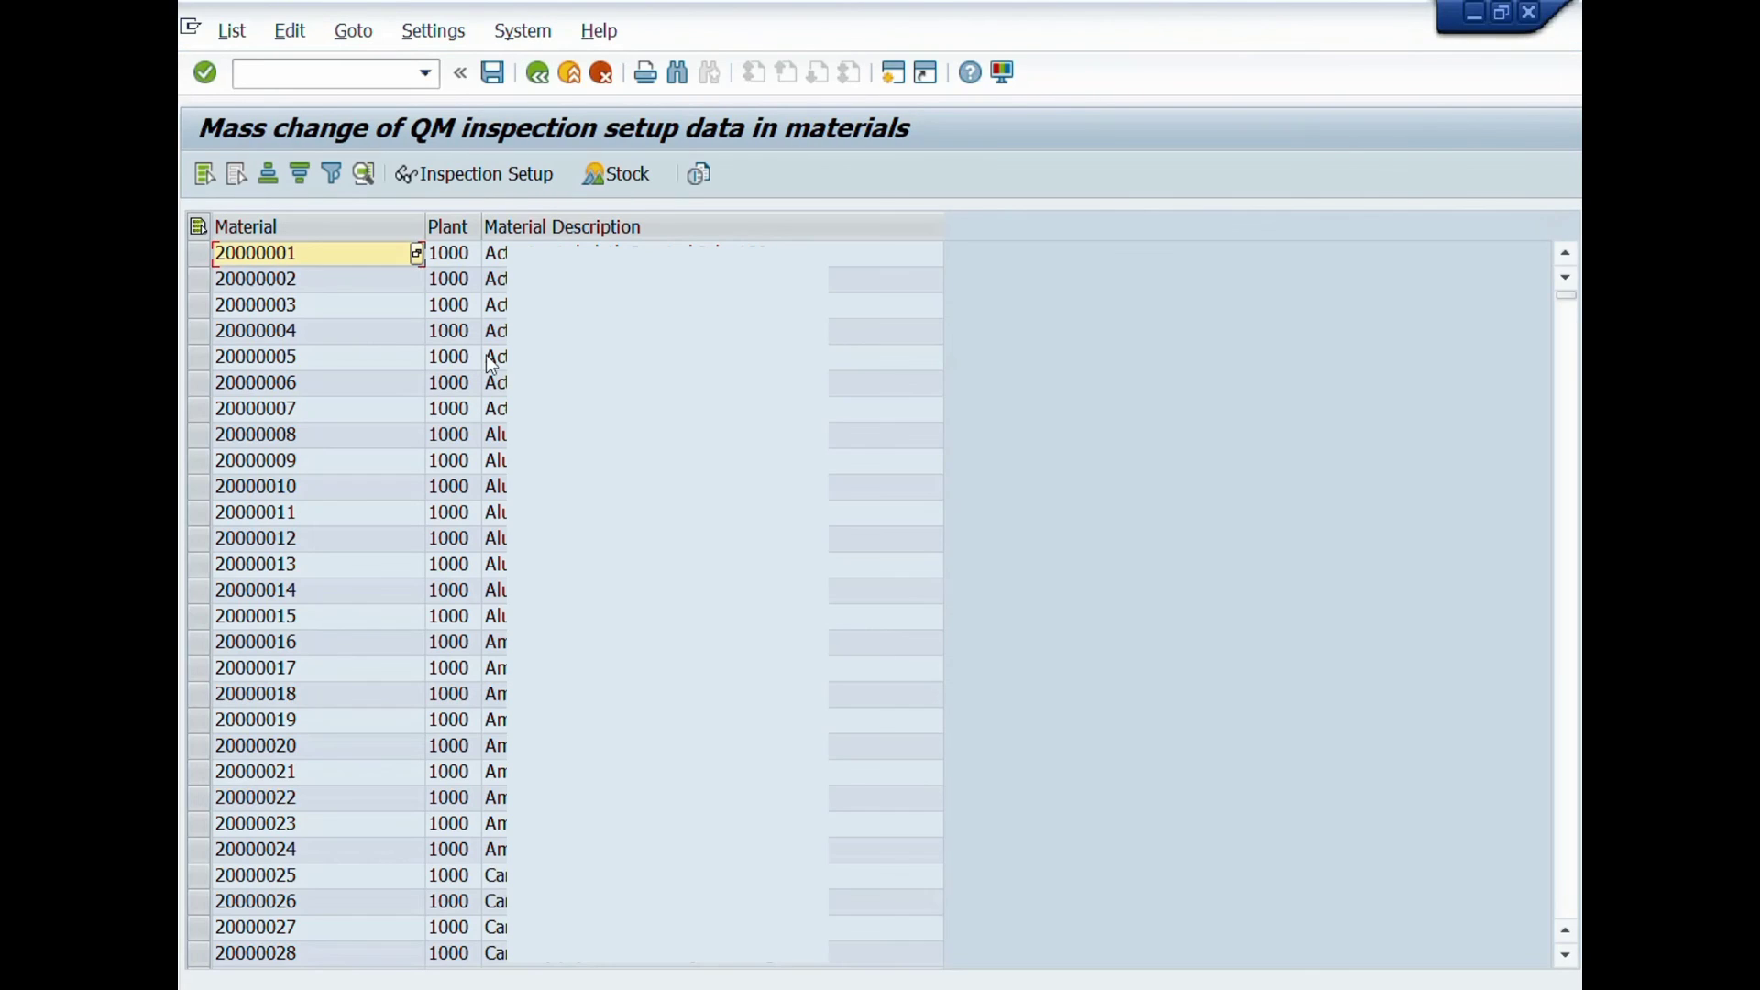
pyautogui.click(532, 77)
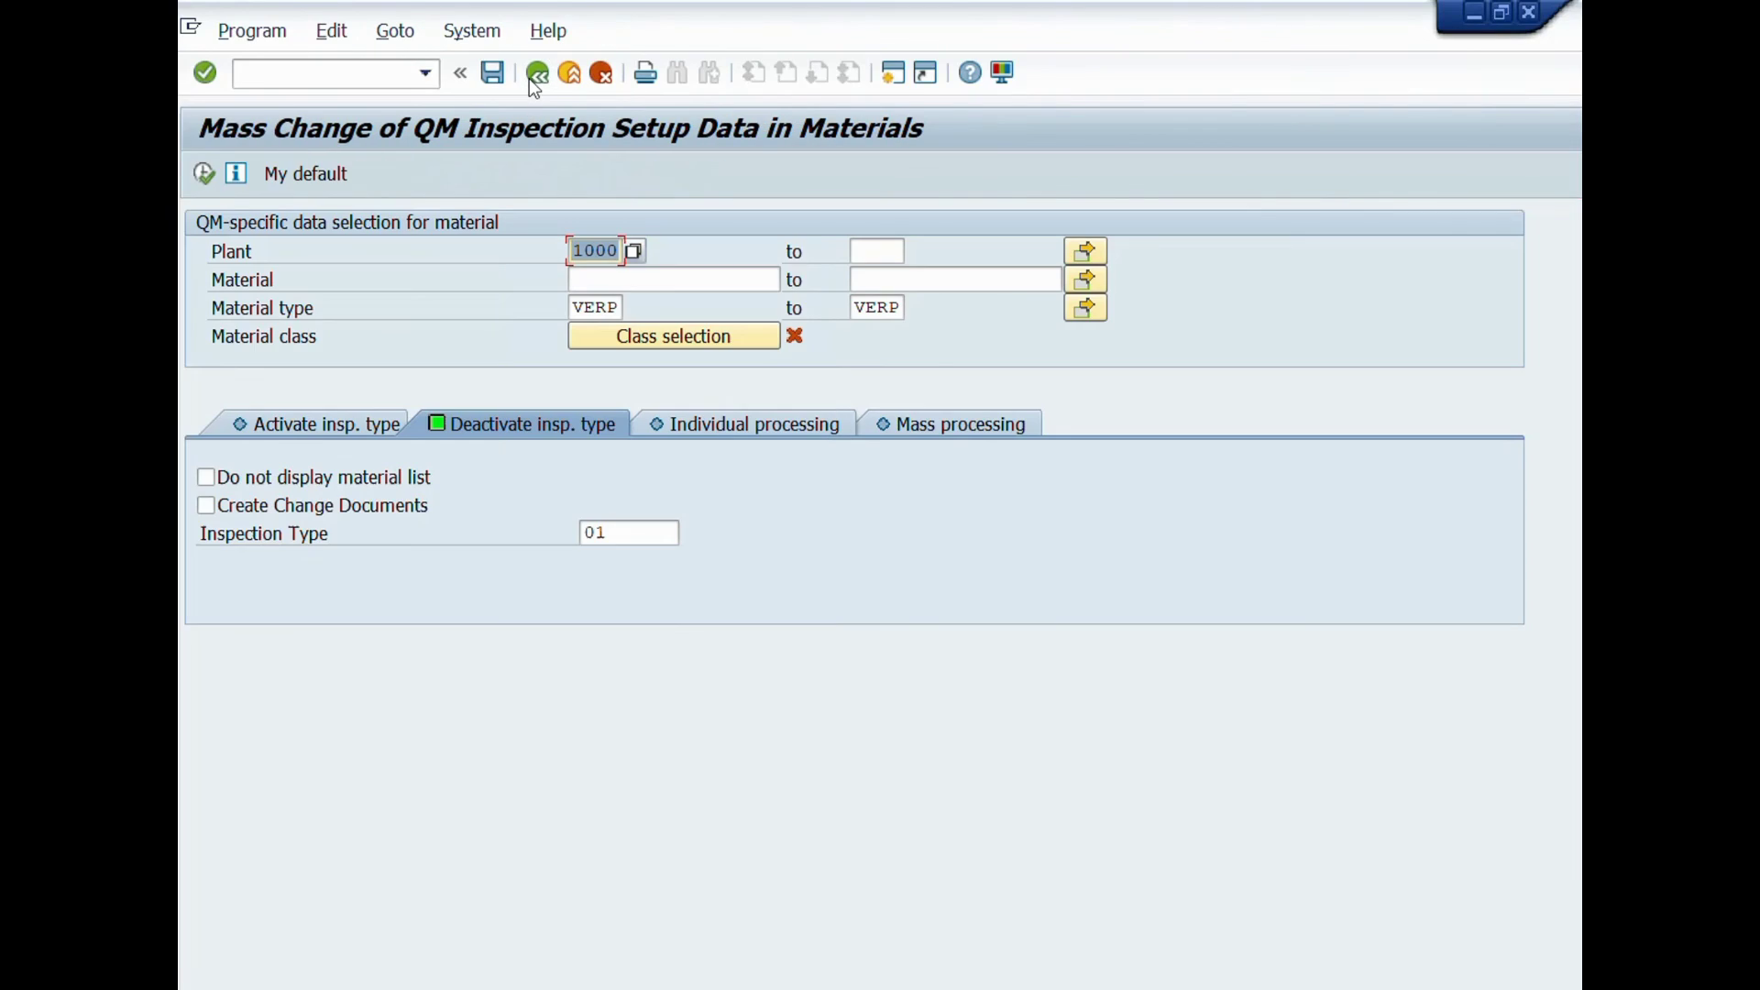